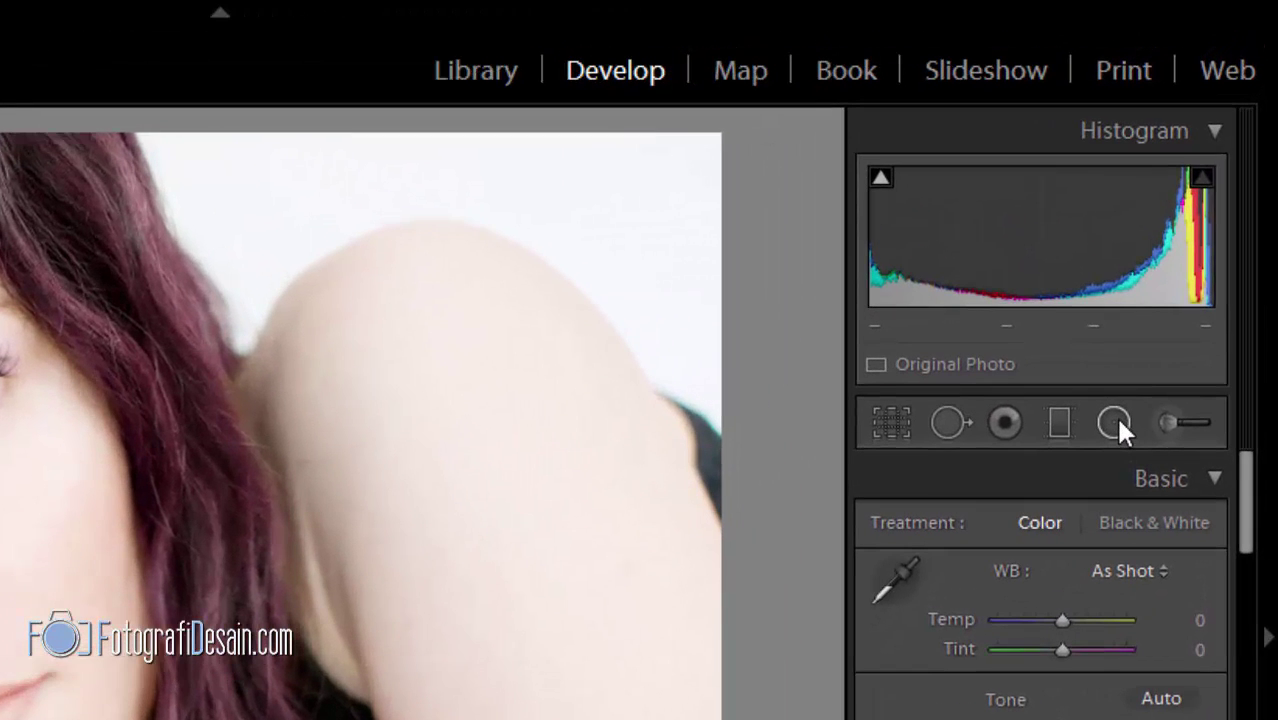
Activate the Adjustment Brush and set brush A to size 16.9, keeping feather at 100.
{"action": "left_click", "coordinate": [819, 441]}
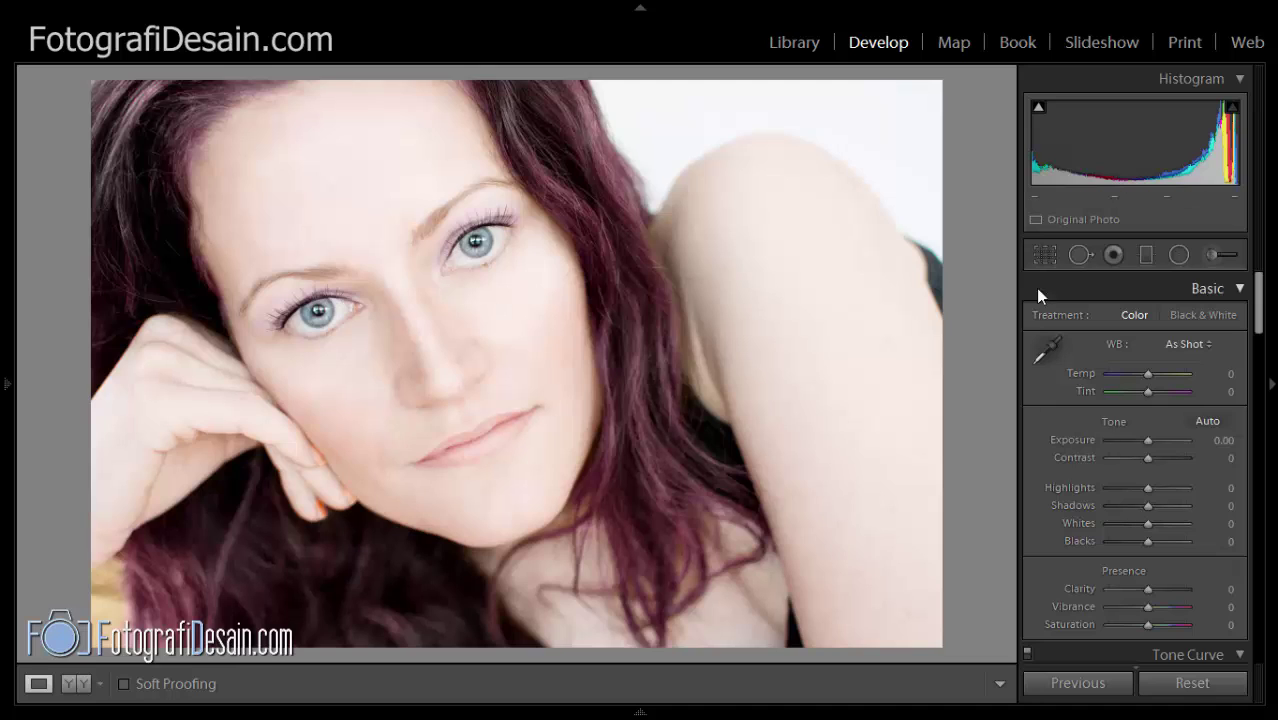
{"action": "left_click", "coordinate": [1209, 255]}
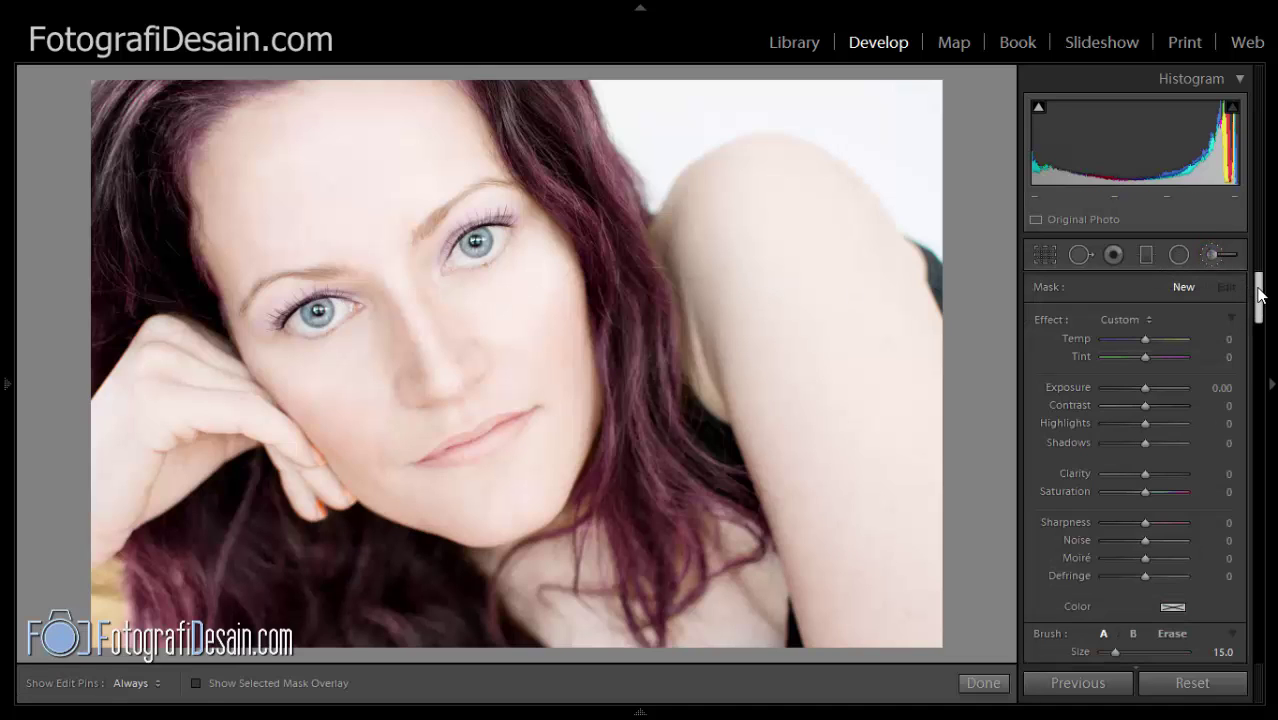
{"action": "mouse_move", "coordinate": [1260, 295]}
{"action": "left_mouse_down"}
{"action": "mouse_move", "coordinate": [1261, 306]}
{"action": "mouse_move", "coordinate": [1262, 291]}
{"action": "left_mouse_up"}
{"action": "left_click_drag", "start_coordinate": [1254, 280], "coordinate": [1249, 306]}
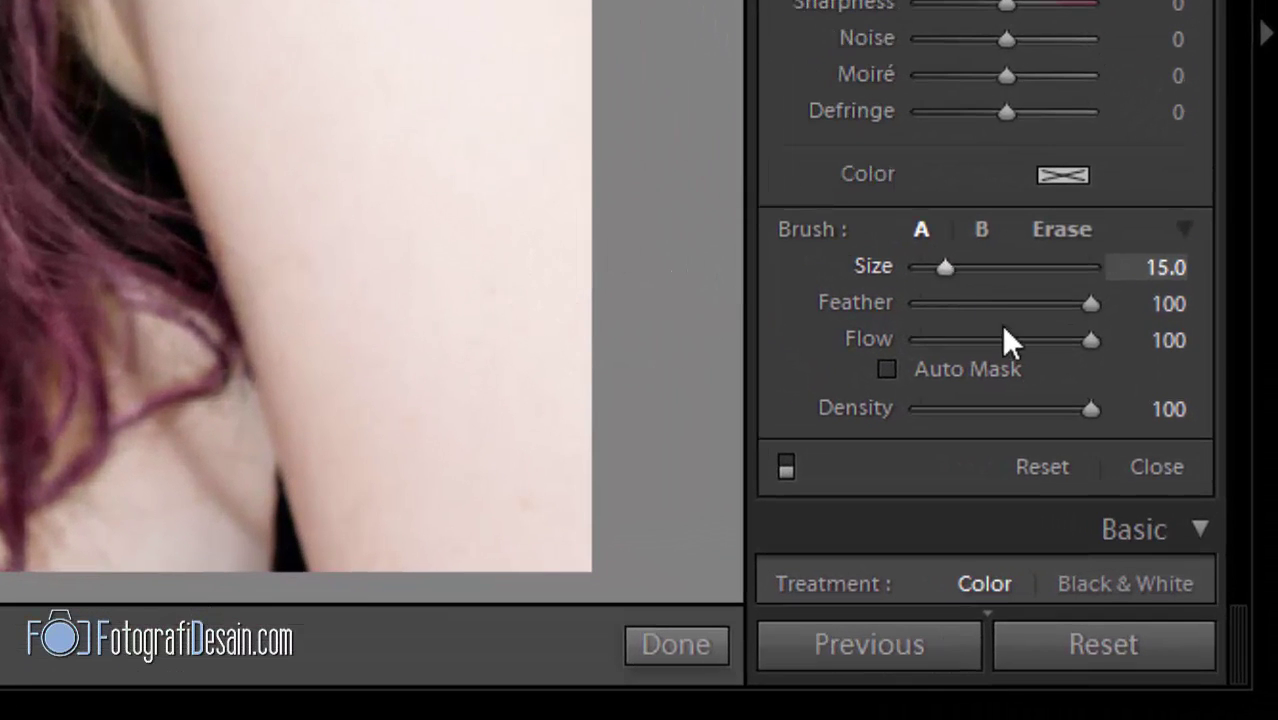
{"action": "left_click", "coordinate": [940, 261]}
{"action": "mouse_move", "coordinate": [947, 264]}
{"action": "left_mouse_down"}
{"action": "mouse_move", "coordinate": [1008, 264]}
{"action": "mouse_move", "coordinate": [940, 264]}
{"action": "mouse_move", "coordinate": [952, 262]}
{"action": "left_mouse_up"}
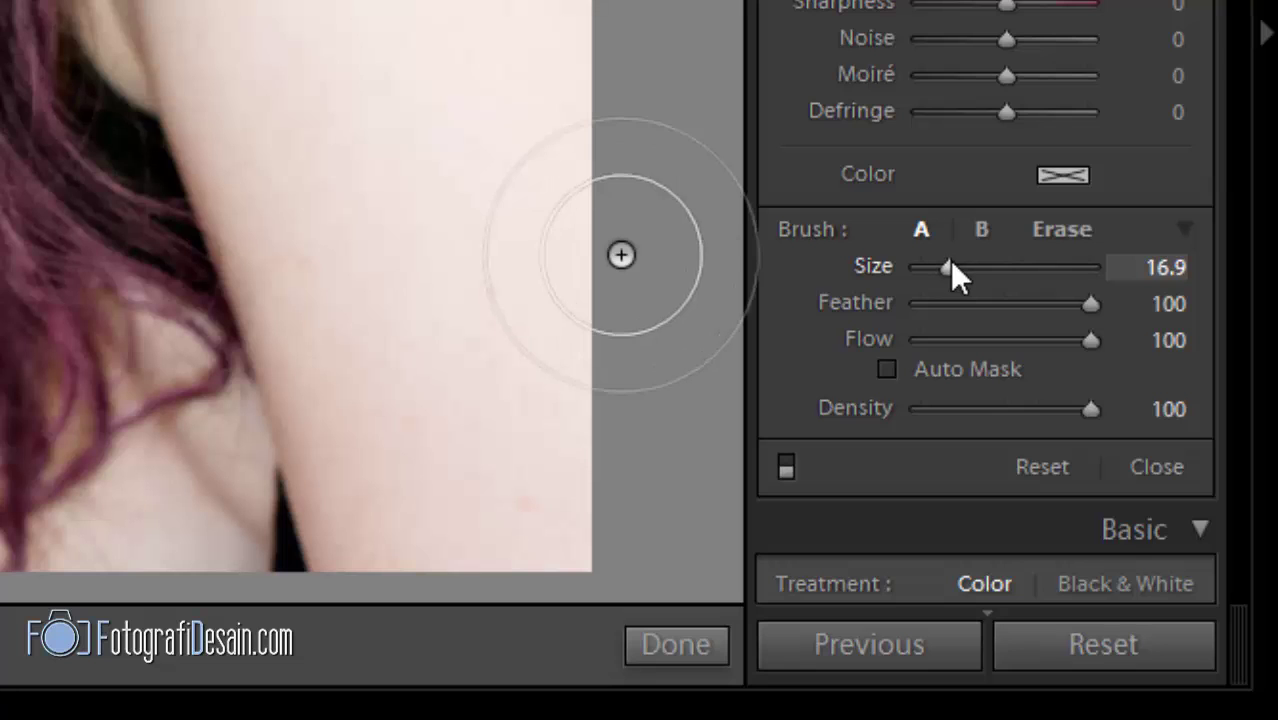
{"action": "left_click_drag", "start_coordinate": [1099, 310], "coordinate": [1092, 309]}
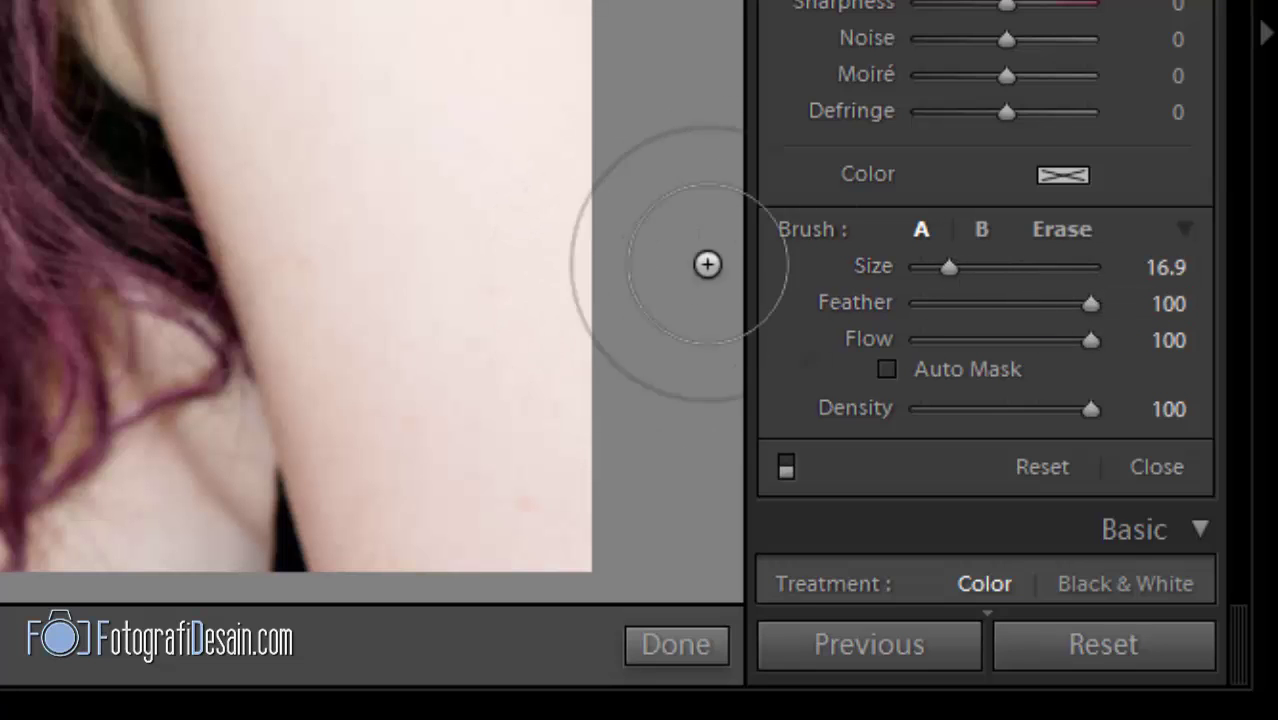
{"action": "left_click", "coordinate": [1089, 305]}
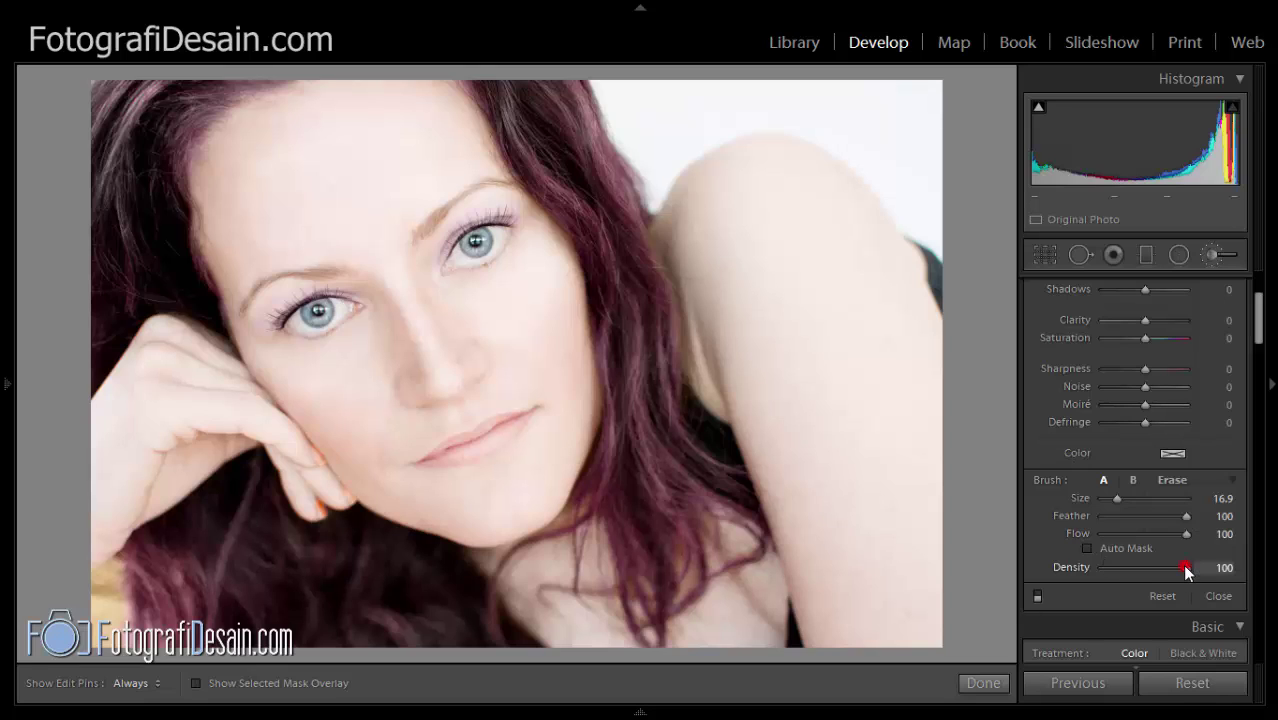
Set the brush density to 28 and exposure to −3.54, and paint over the knee beside the woman's hair.
{"action": "left_click_drag", "start_coordinate": [1185, 567], "coordinate": [1113, 569]}
{"action": "left_click_drag", "start_coordinate": [1262, 325], "coordinate": [1258, 277]}
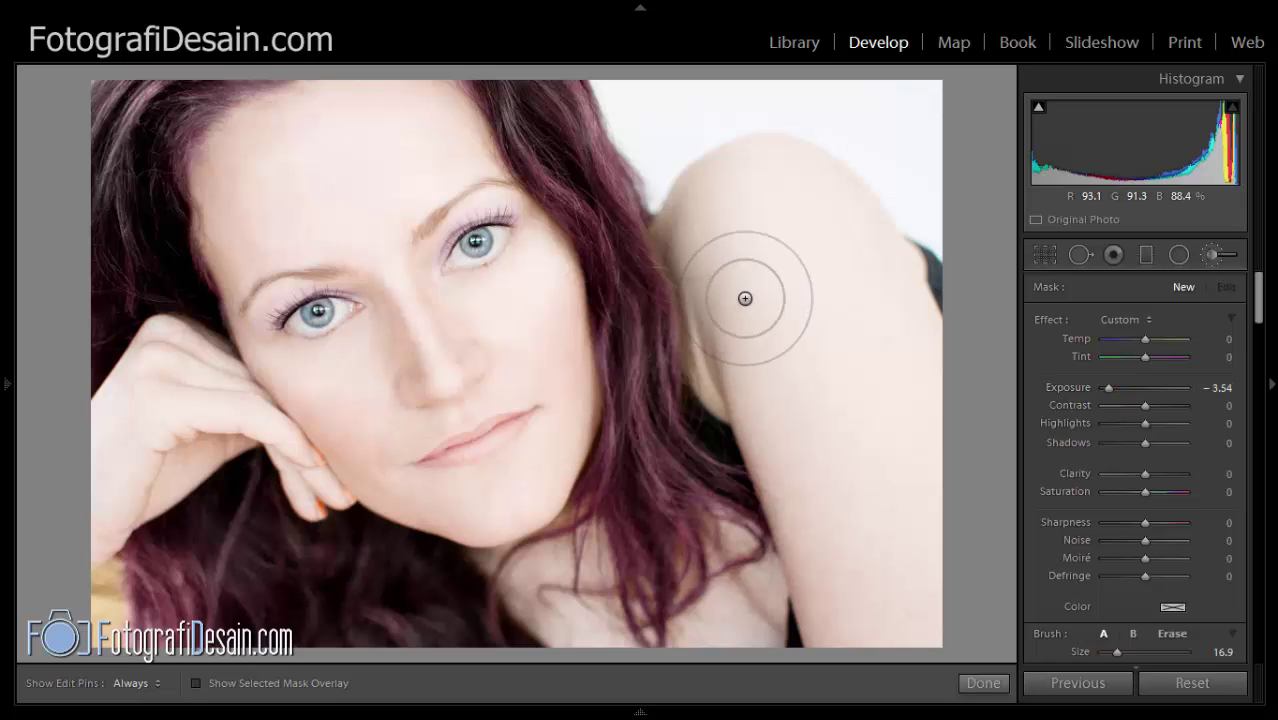
{"action": "mouse_move", "coordinate": [782, 231]}
{"action": "left_mouse_down"}
{"action": "mouse_move", "coordinate": [765, 274]}
{"action": "mouse_move", "coordinate": [773, 397]}
{"action": "mouse_move", "coordinate": [810, 263]}
{"action": "mouse_move", "coordinate": [847, 294]}
{"action": "mouse_move", "coordinate": [827, 329]}
{"action": "mouse_move", "coordinate": [815, 243]}
{"action": "mouse_move", "coordinate": [802, 367]}
{"action": "mouse_move", "coordinate": [799, 262]}
{"action": "mouse_move", "coordinate": [845, 278]}
{"action": "mouse_move", "coordinate": [776, 374]}
{"action": "mouse_move", "coordinate": [813, 260]}
{"action": "left_mouse_up"}
{"action": "key", "text": "h"}
{"action": "mouse_move", "coordinate": [813, 257]}
{"action": "left_mouse_down"}
{"action": "mouse_move", "coordinate": [833, 277]}
{"action": "mouse_move", "coordinate": [778, 349]}
{"action": "mouse_move", "coordinate": [873, 365]}
{"action": "left_mouse_up"}
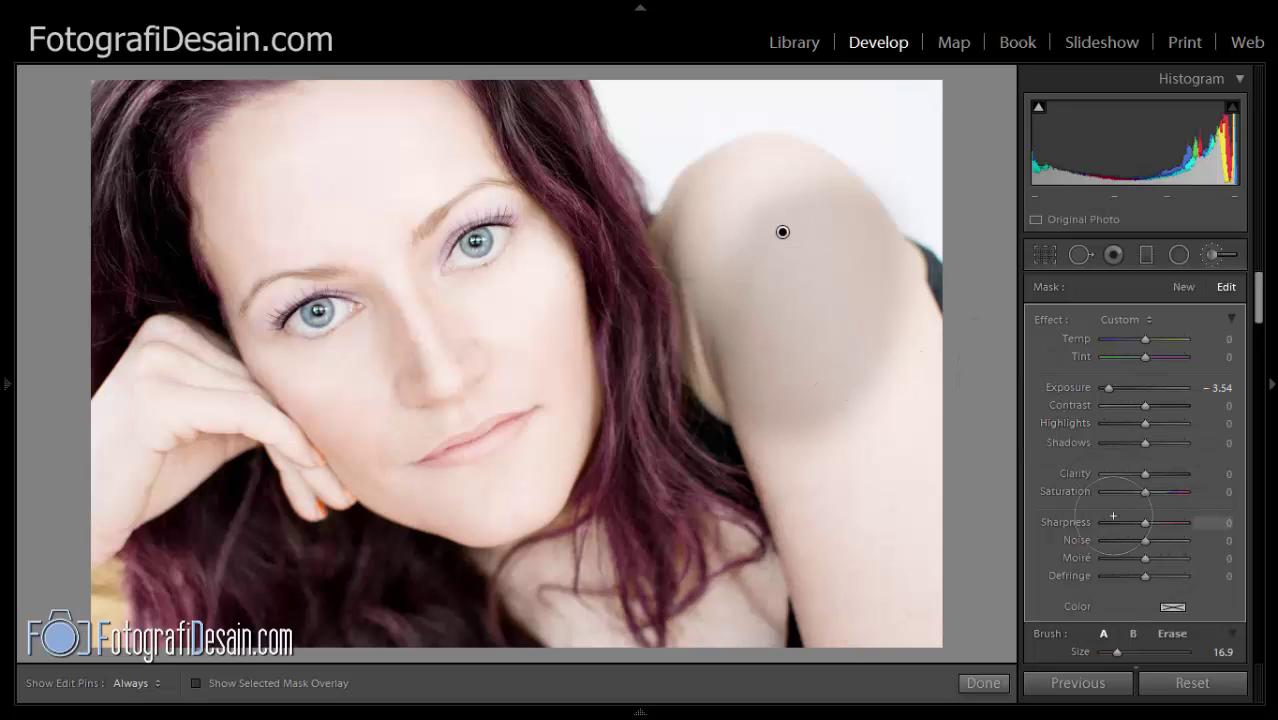
Set the brush density to 69 and paint over the same area of the knee again.
{"action": "scroll", "coordinate": [1260, 297], "scroll_direction": "down", "scroll_amount": 3}
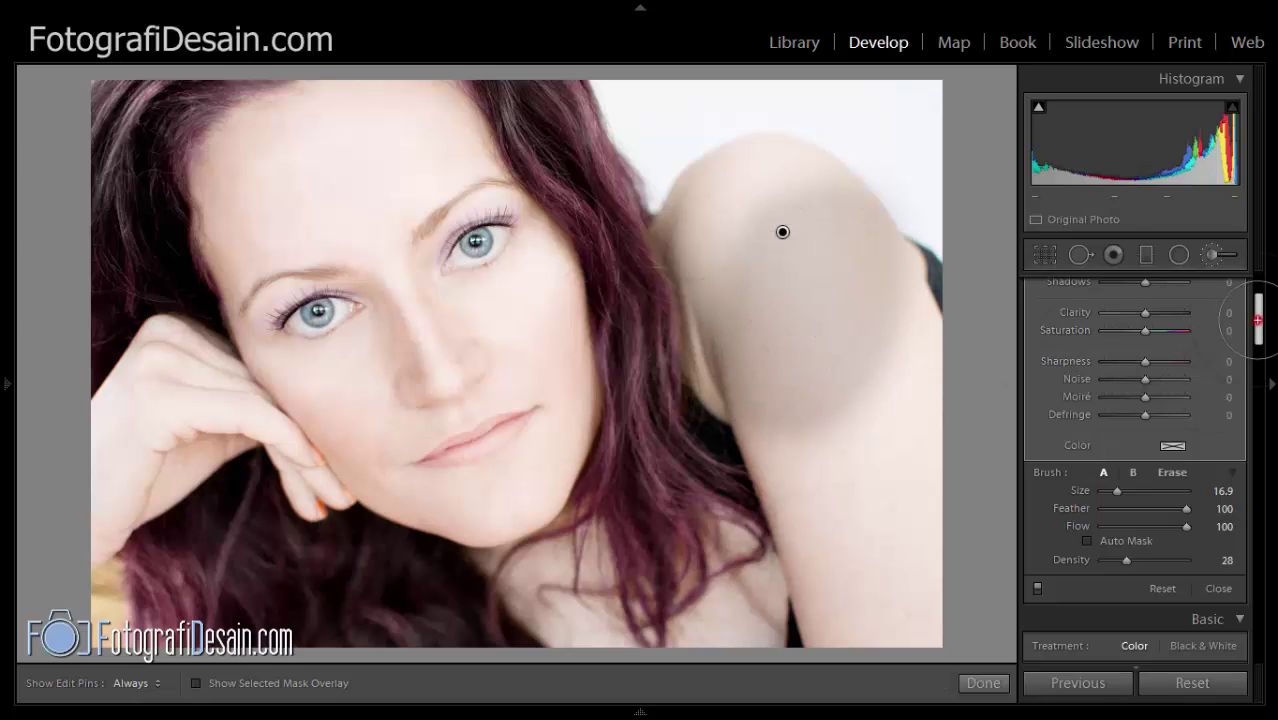
{"action": "scroll", "coordinate": [1255, 310], "scroll_direction": "up", "scroll_amount": 3}
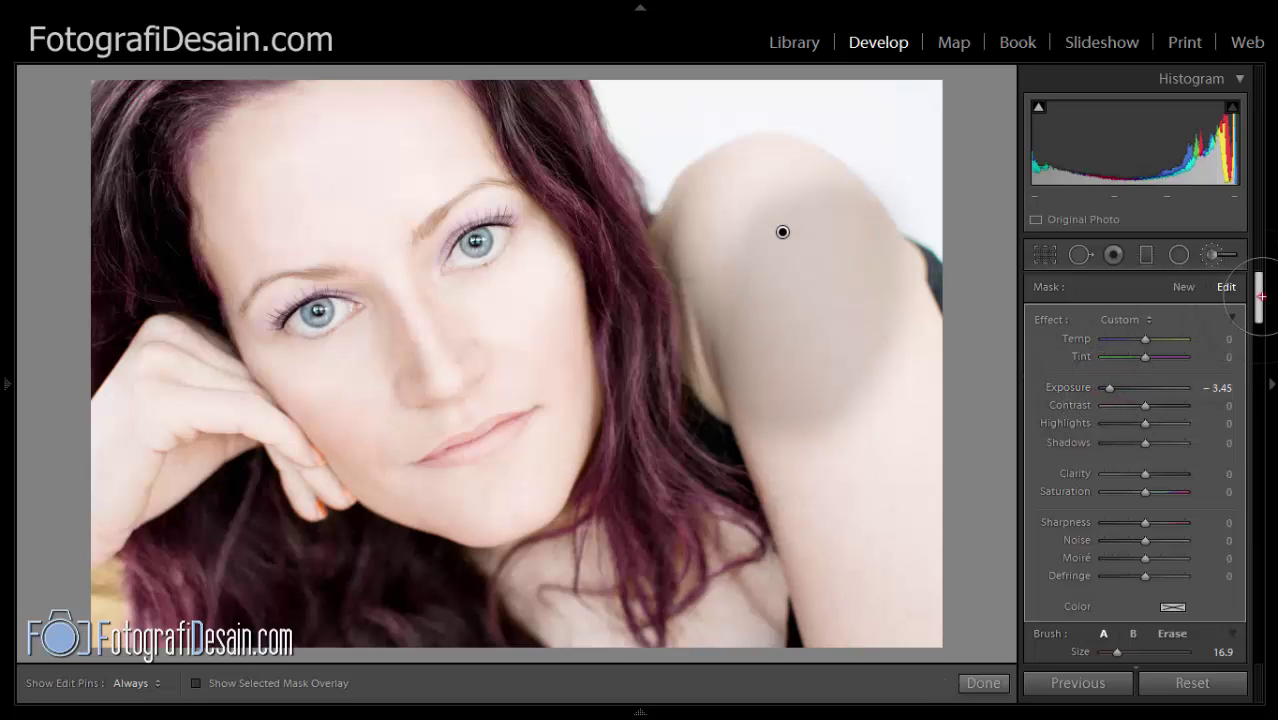
{"action": "left_click_drag", "start_coordinate": [1256, 297], "coordinate": [1250, 345]}
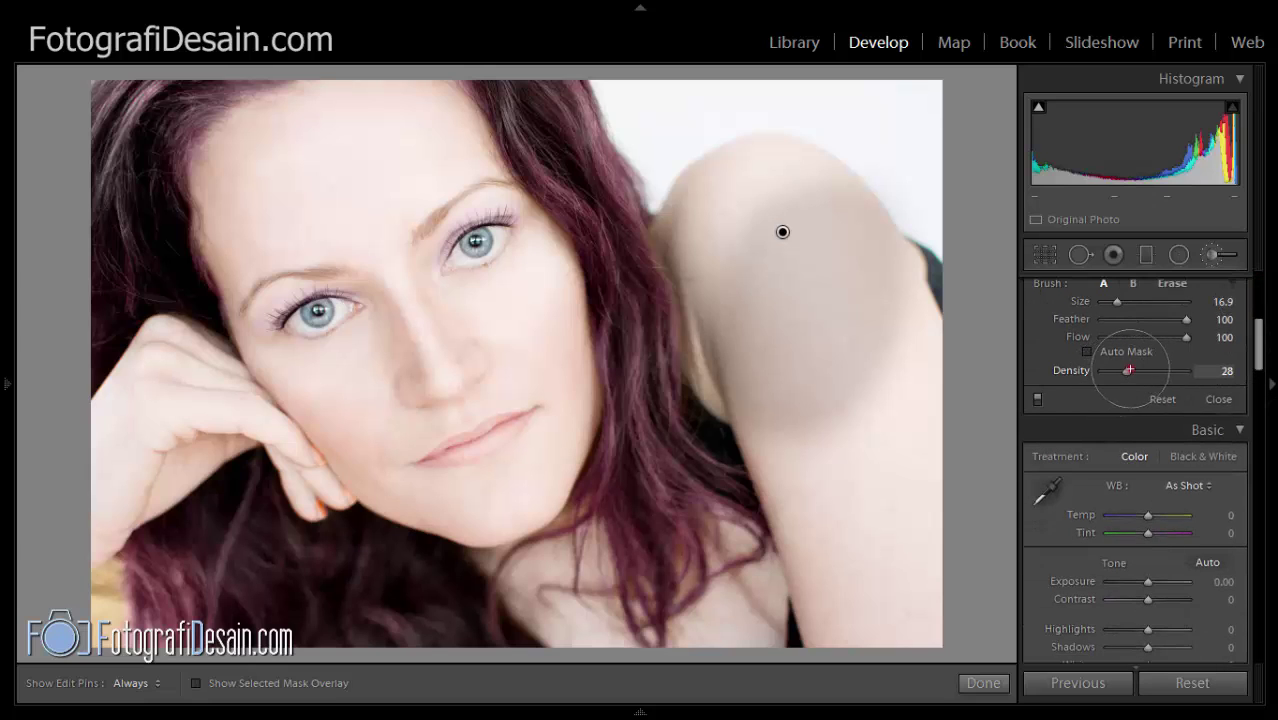
{"action": "left_click_drag", "start_coordinate": [1127, 370], "coordinate": [1162, 370]}
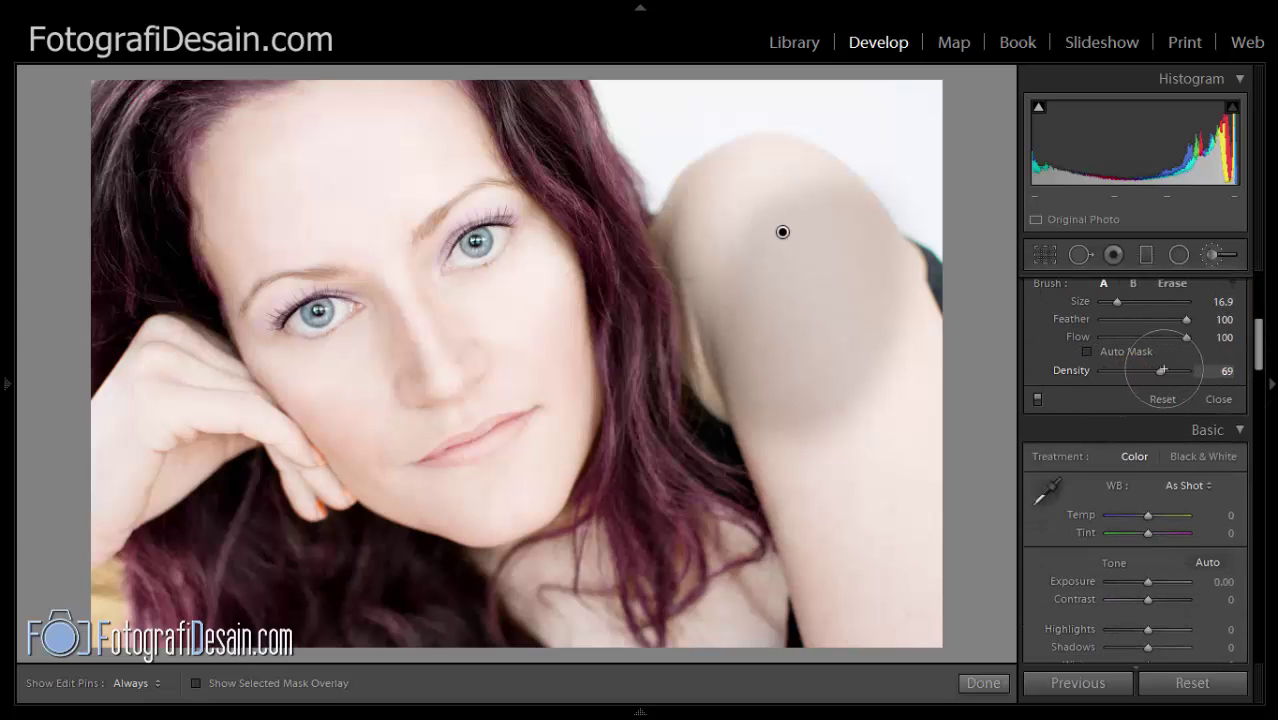
{"action": "mouse_move", "coordinate": [804, 263]}
{"action": "left_mouse_down"}
{"action": "mouse_move", "coordinate": [818, 344]}
{"action": "mouse_move", "coordinate": [790, 394]}
{"action": "mouse_move", "coordinate": [740, 372]}
{"action": "mouse_move", "coordinate": [754, 349]}
{"action": "mouse_move", "coordinate": [827, 318]}
{"action": "mouse_move", "coordinate": [847, 247]}
{"action": "mouse_move", "coordinate": [776, 283]}
{"action": "mouse_move", "coordinate": [808, 264]}
{"action": "mouse_move", "coordinate": [802, 390]}
{"action": "mouse_move", "coordinate": [806, 285]}
{"action": "left_mouse_up"}
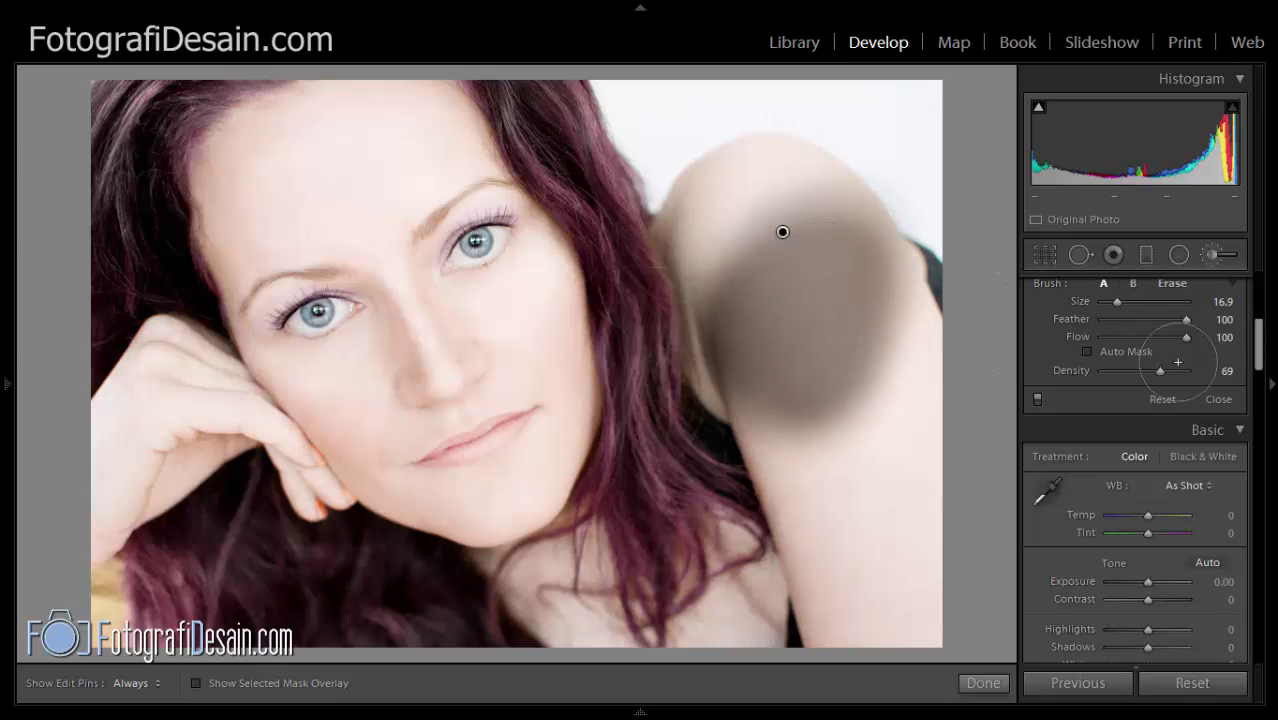
Repaint the knee at density 100, and delete the test brush adjustment.
{"action": "left_click_drag", "start_coordinate": [1164, 372], "coordinate": [1194, 372]}
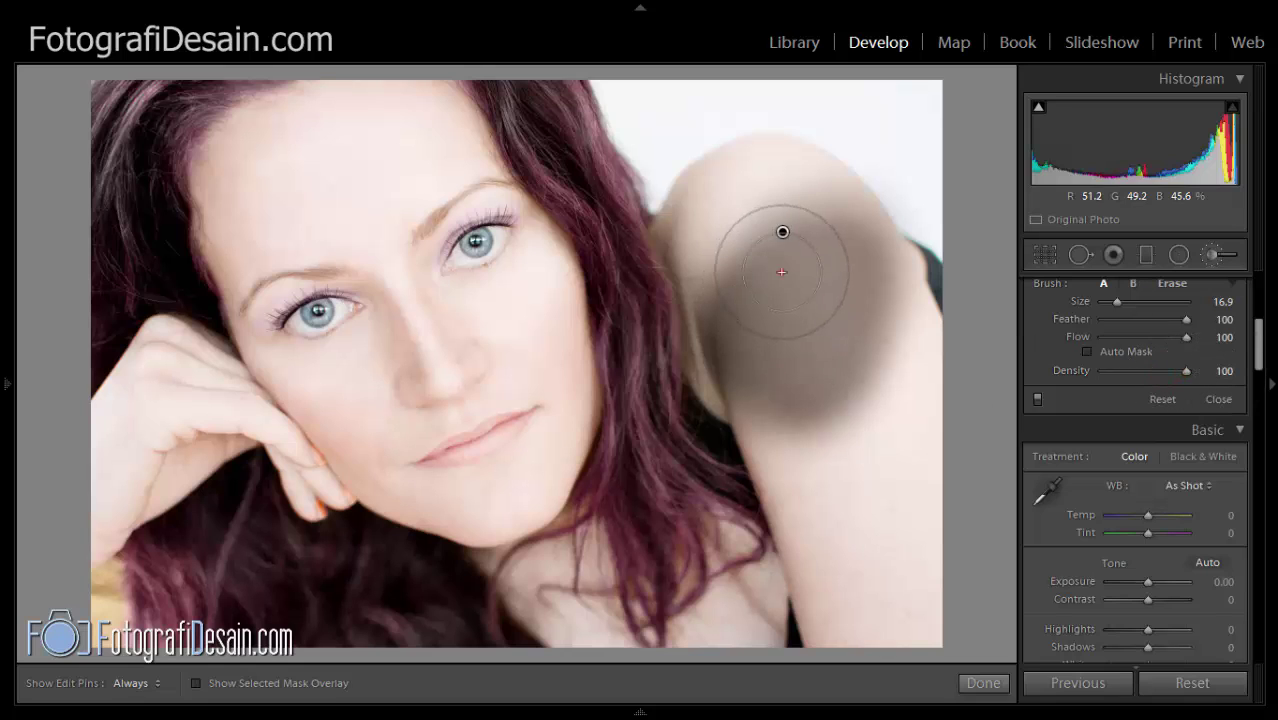
{"action": "mouse_move", "coordinate": [782, 272]}
{"action": "left_mouse_down"}
{"action": "mouse_move", "coordinate": [824, 264]}
{"action": "mouse_move", "coordinate": [832, 353]}
{"action": "mouse_move", "coordinate": [859, 335]}
{"action": "mouse_move", "coordinate": [824, 322]}
{"action": "left_mouse_up"}
{"action": "key", "text": "h"}
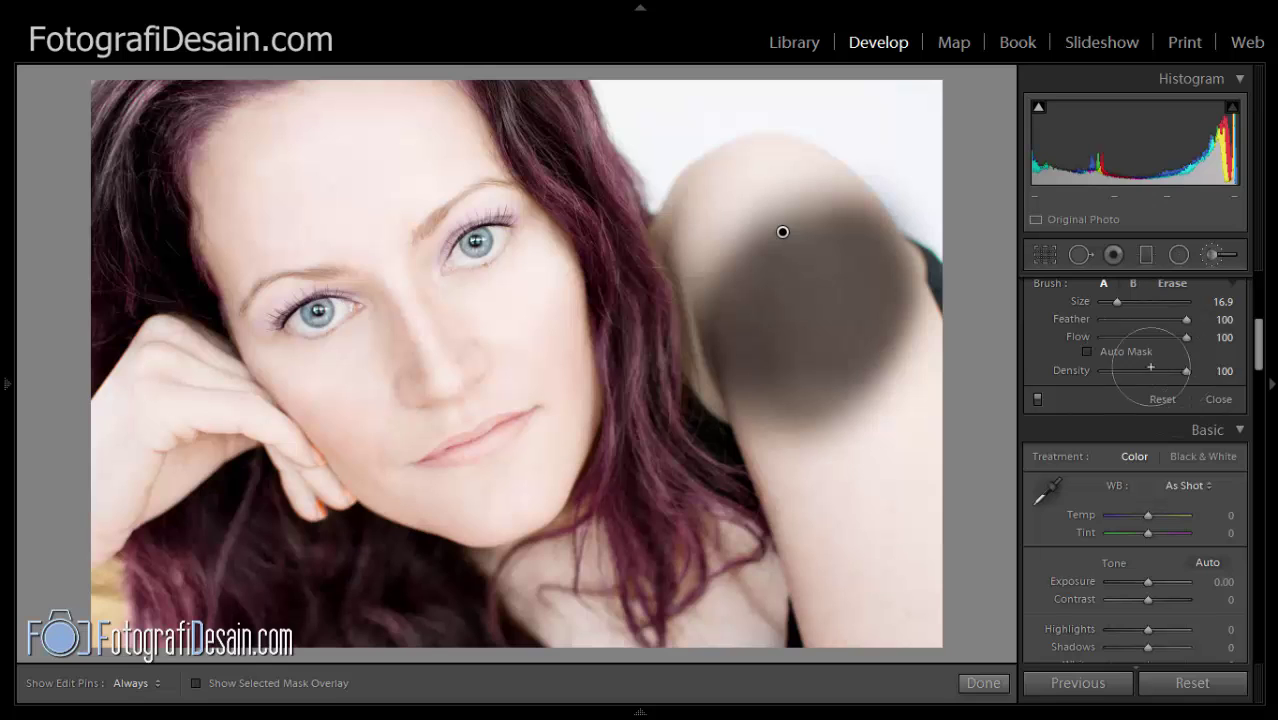
{"action": "right_click", "coordinate": [782, 232]}
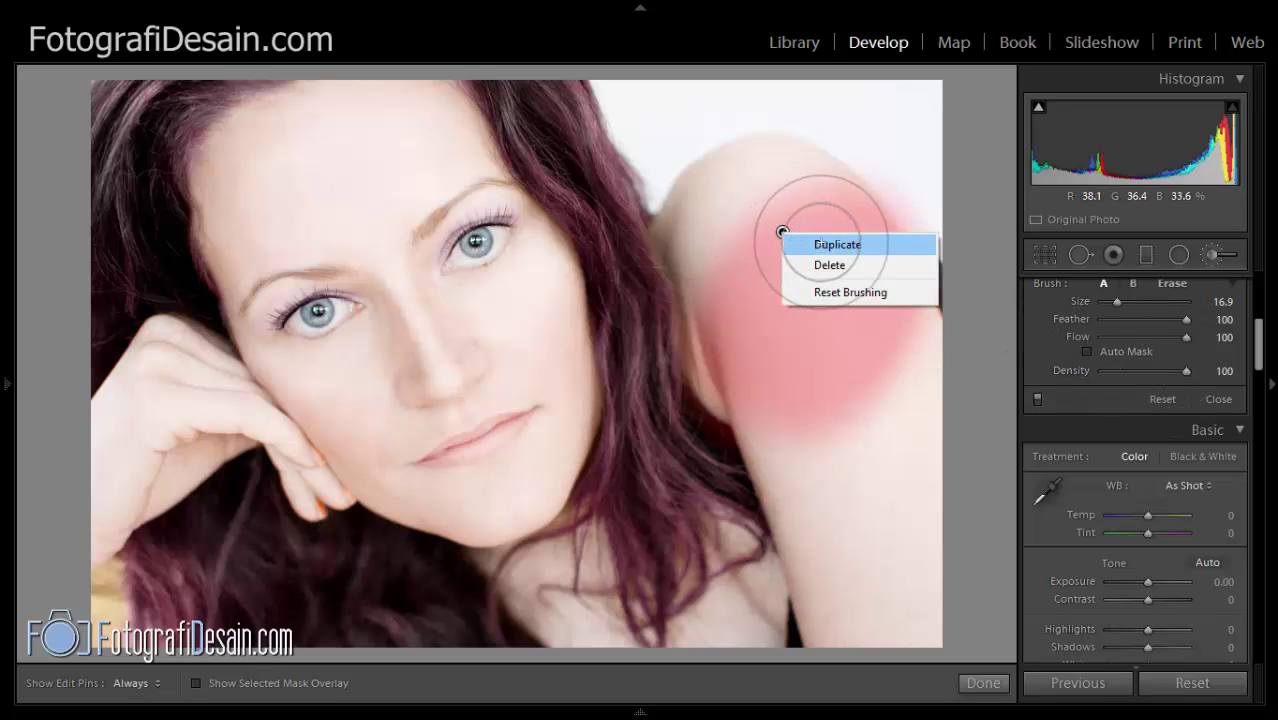
{"action": "left_click", "coordinate": [829, 264]}
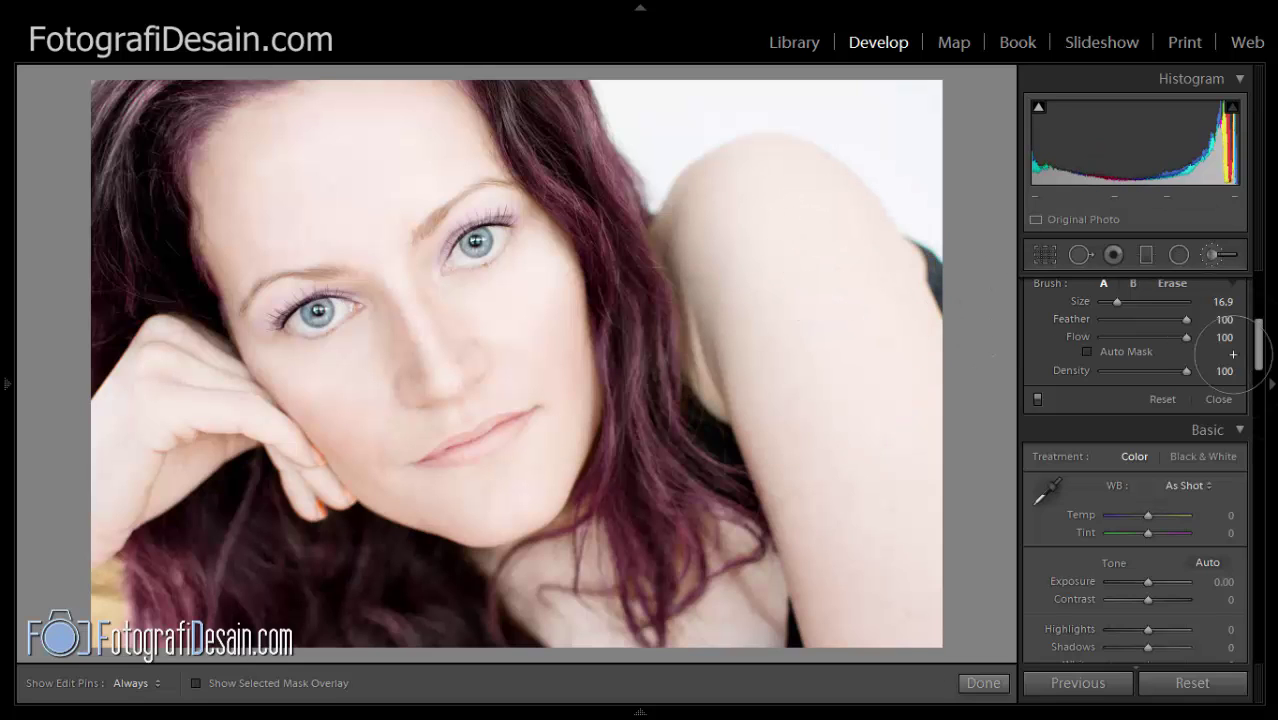
Set up a new brush mask with size 8.0, density 16 and exposure −1.52.
{"action": "scroll", "coordinate": [1258, 343], "scroll_direction": "up", "scroll_amount": 5}
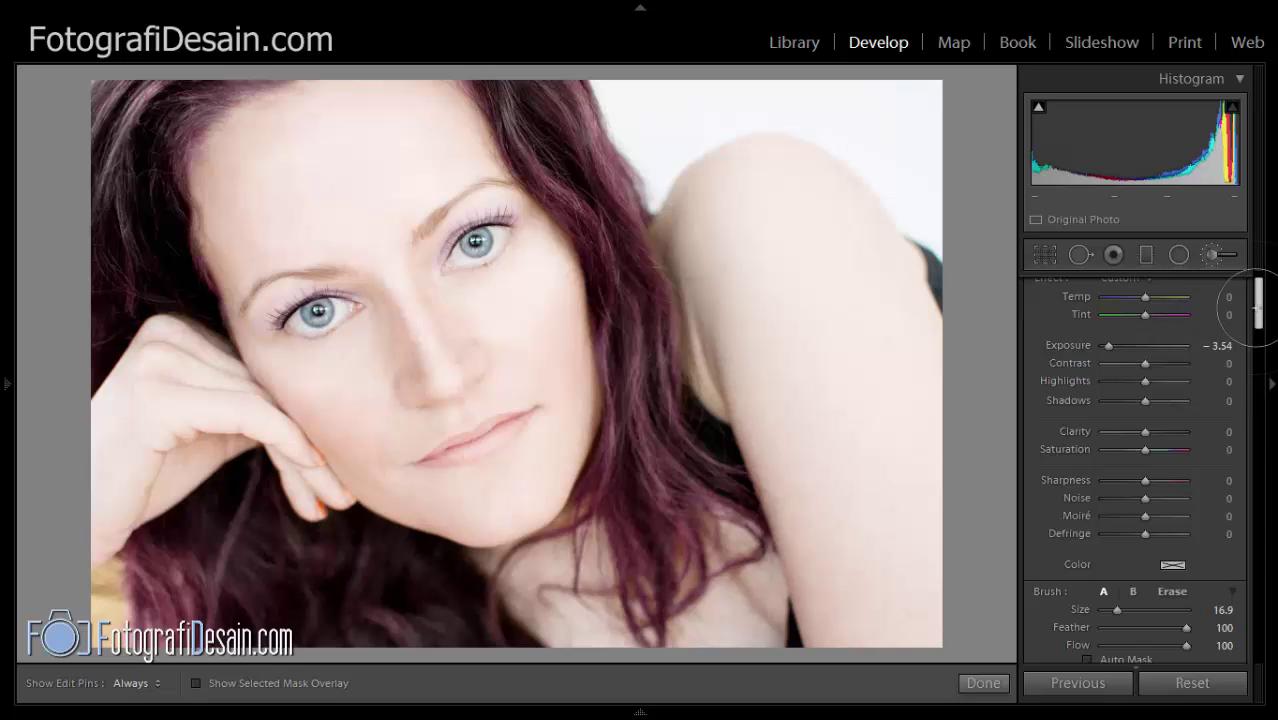
{"action": "left_click_drag", "start_coordinate": [1257, 287], "coordinate": [1257, 318]}
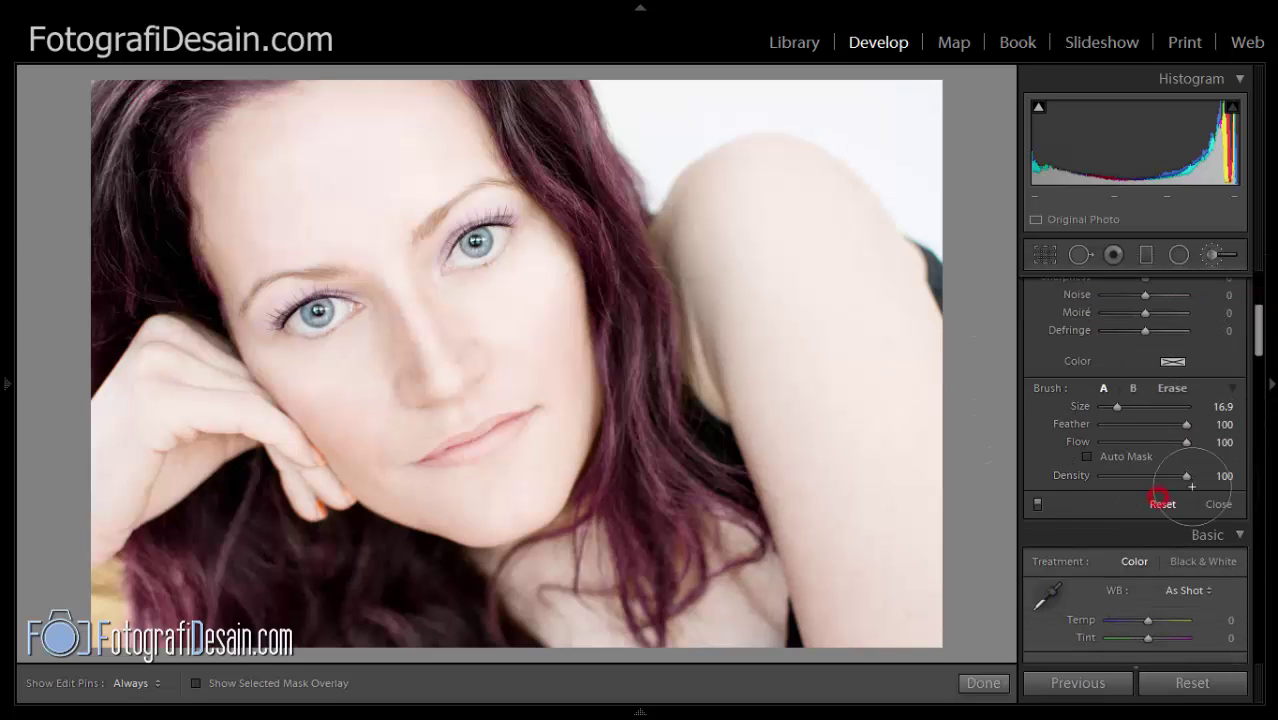
{"action": "left_click", "coordinate": [1264, 338]}
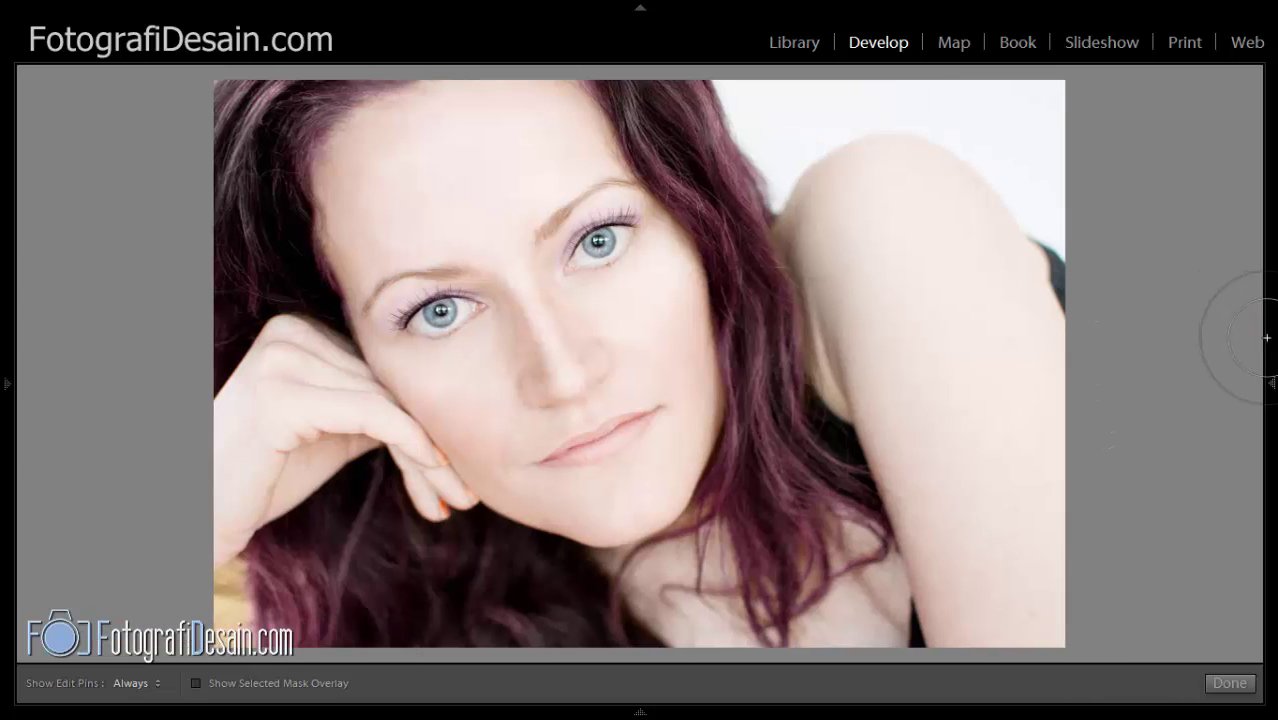
{"action": "left_click", "coordinate": [1267, 342]}
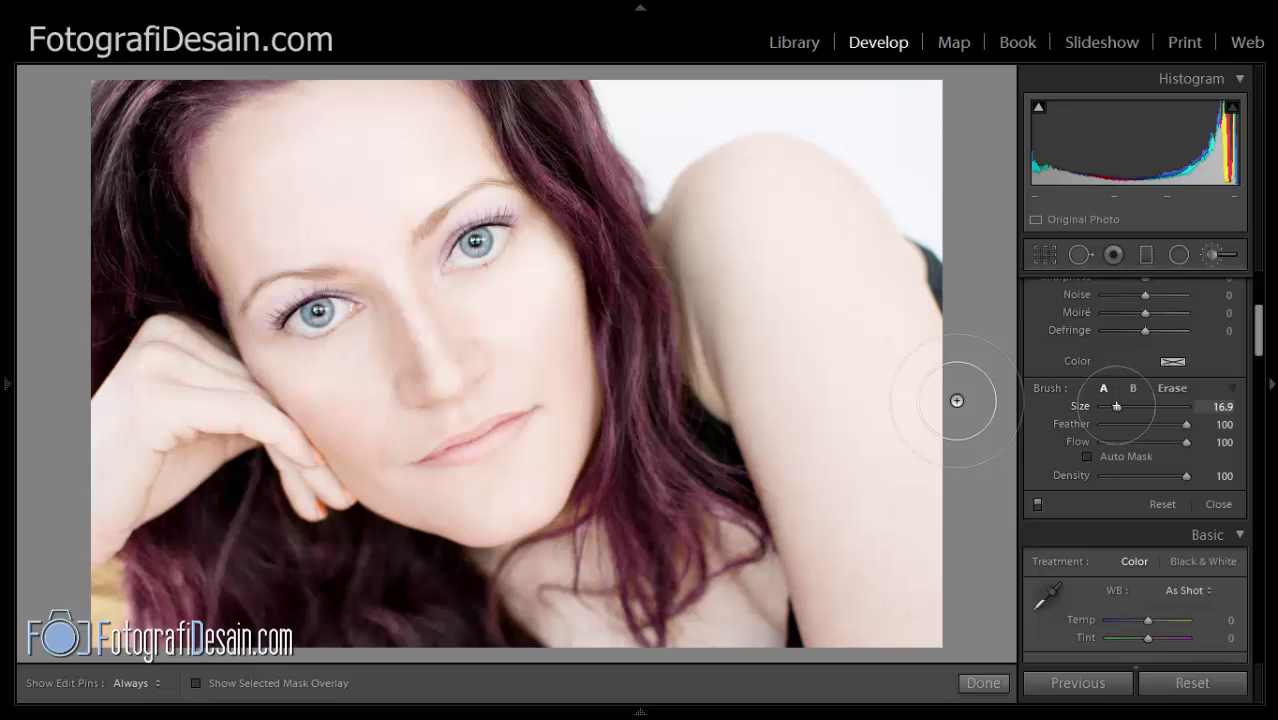
{"action": "left_click_drag", "start_coordinate": [1115, 406], "coordinate": [1108, 405]}
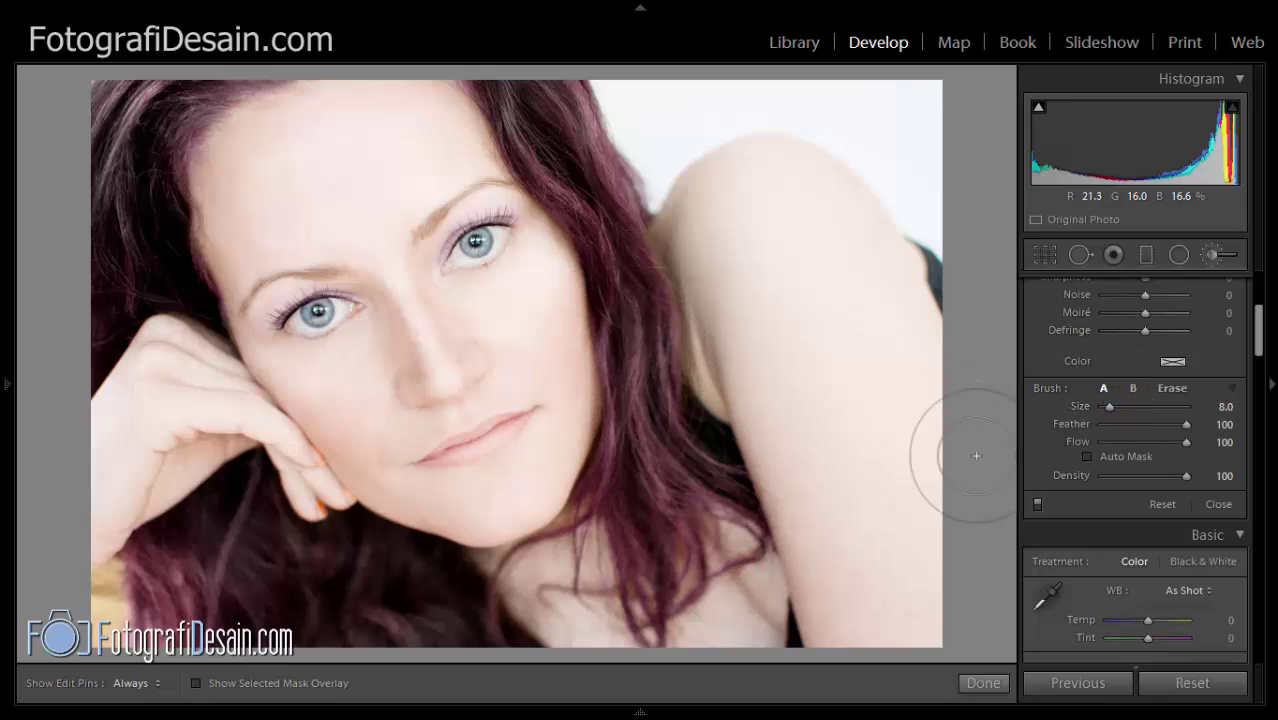
{"action": "left_click_drag", "start_coordinate": [1186, 476], "coordinate": [1112, 475]}
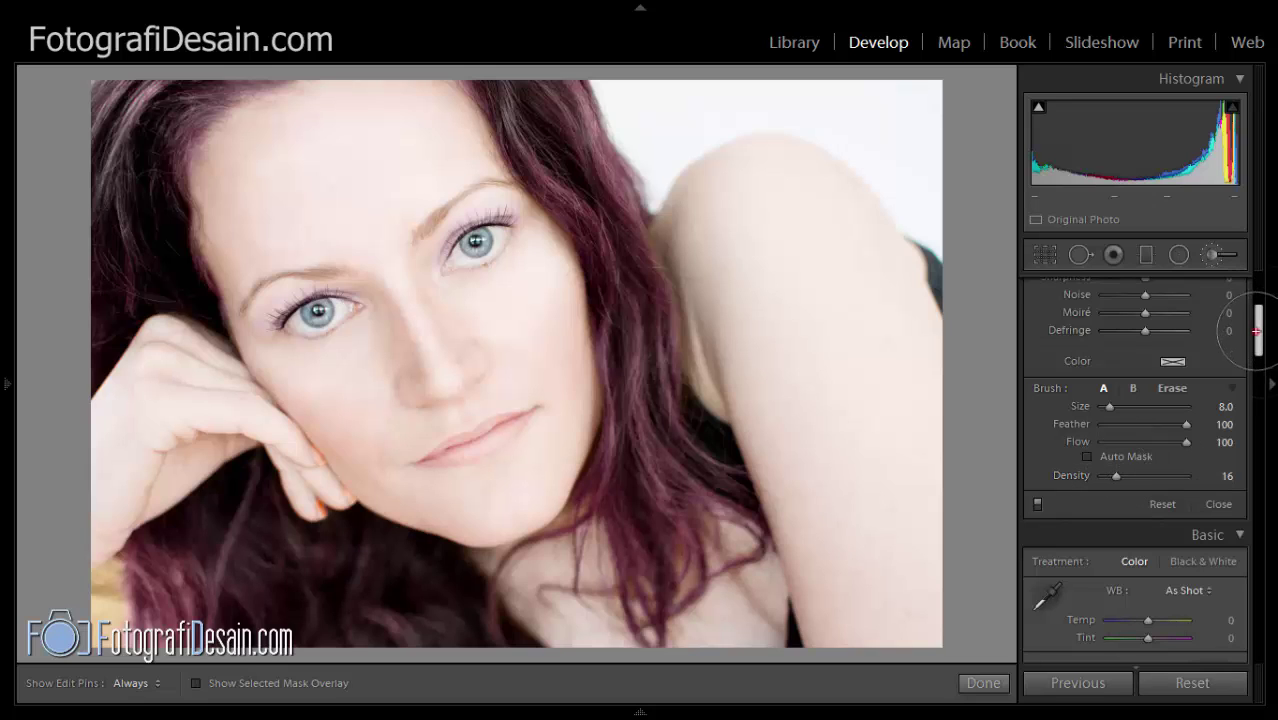
{"action": "left_click_drag", "start_coordinate": [1257, 328], "coordinate": [1257, 292]}
{"action": "left_click_drag", "start_coordinate": [1110, 387], "coordinate": [1132, 387]}
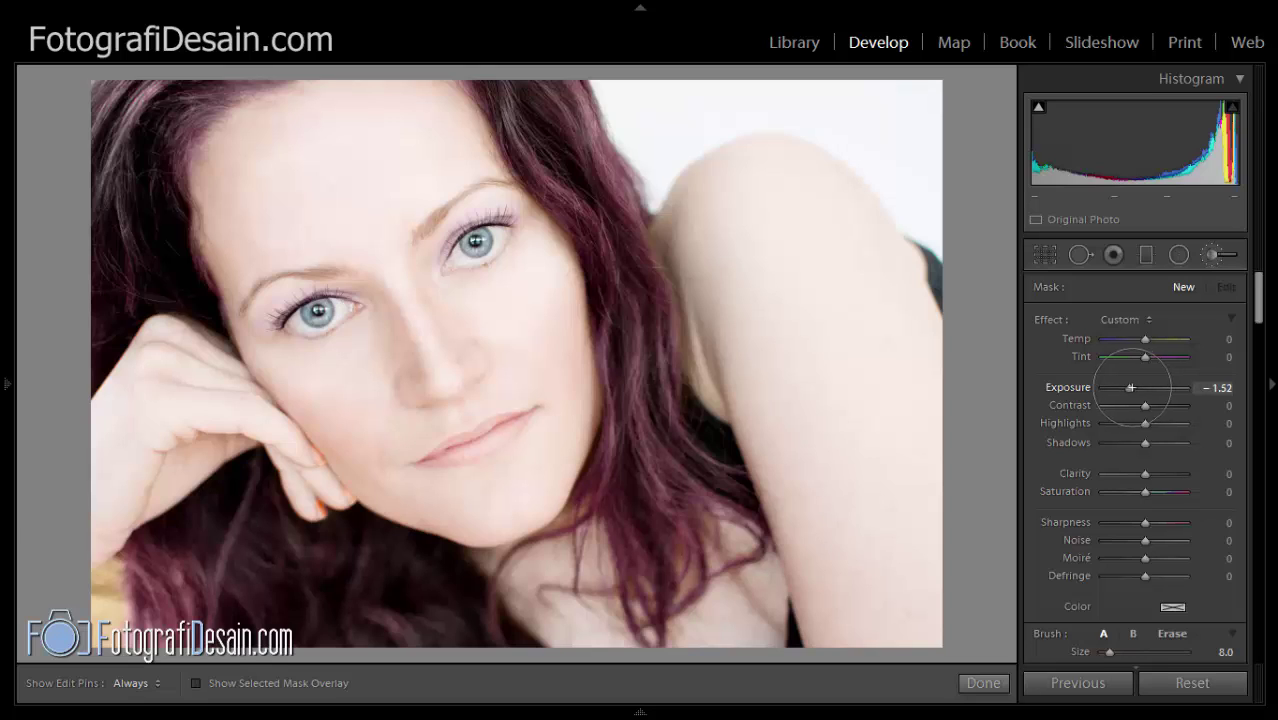
{"action": "left_click_drag", "start_coordinate": [1127, 387], "coordinate": [1129, 387]}
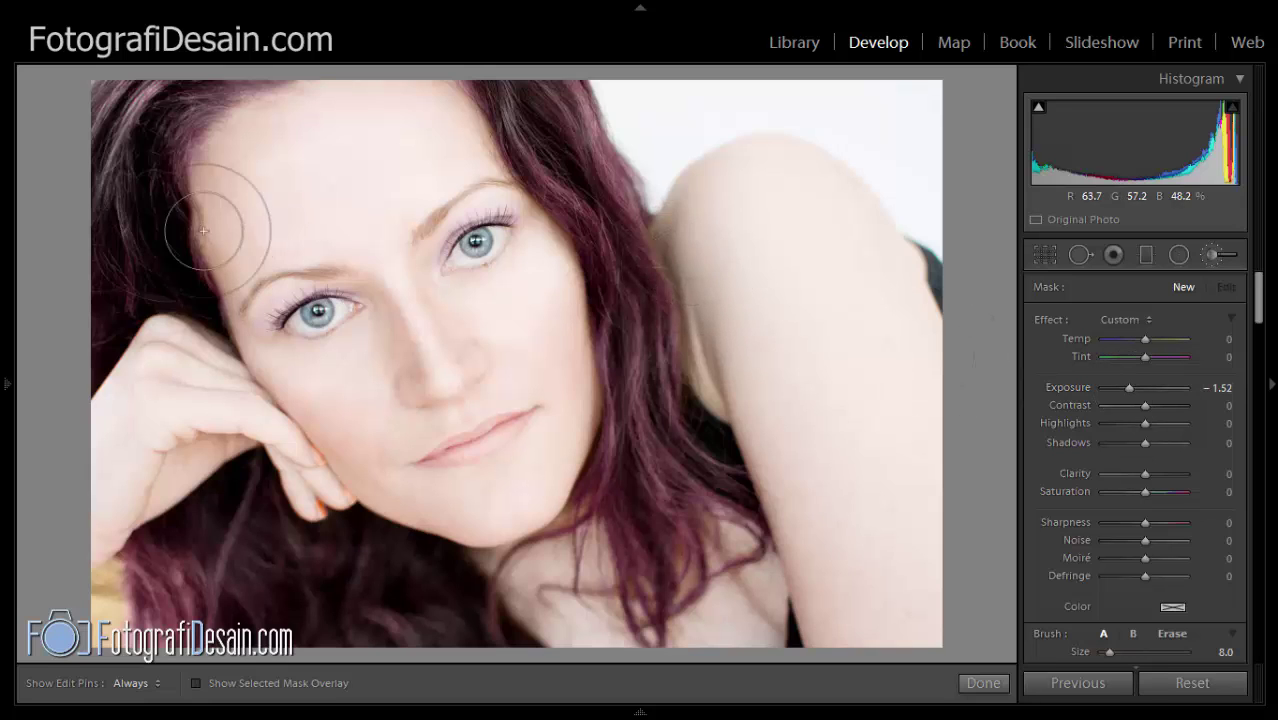
Paint the darkening brush along the hairline, temple and cheek edge of the woman's face.
{"action": "left_click", "coordinate": [245, 105]}
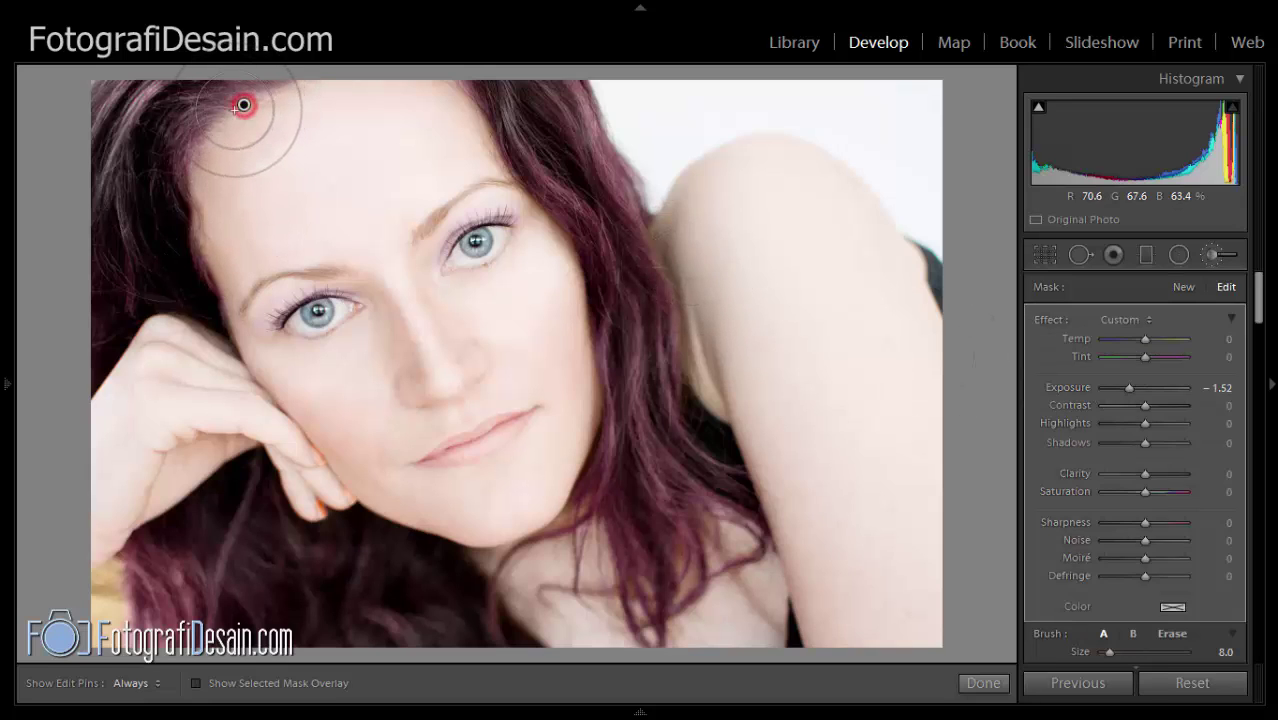
{"action": "left_click_drag", "start_coordinate": [228, 115], "coordinate": [187, 155]}
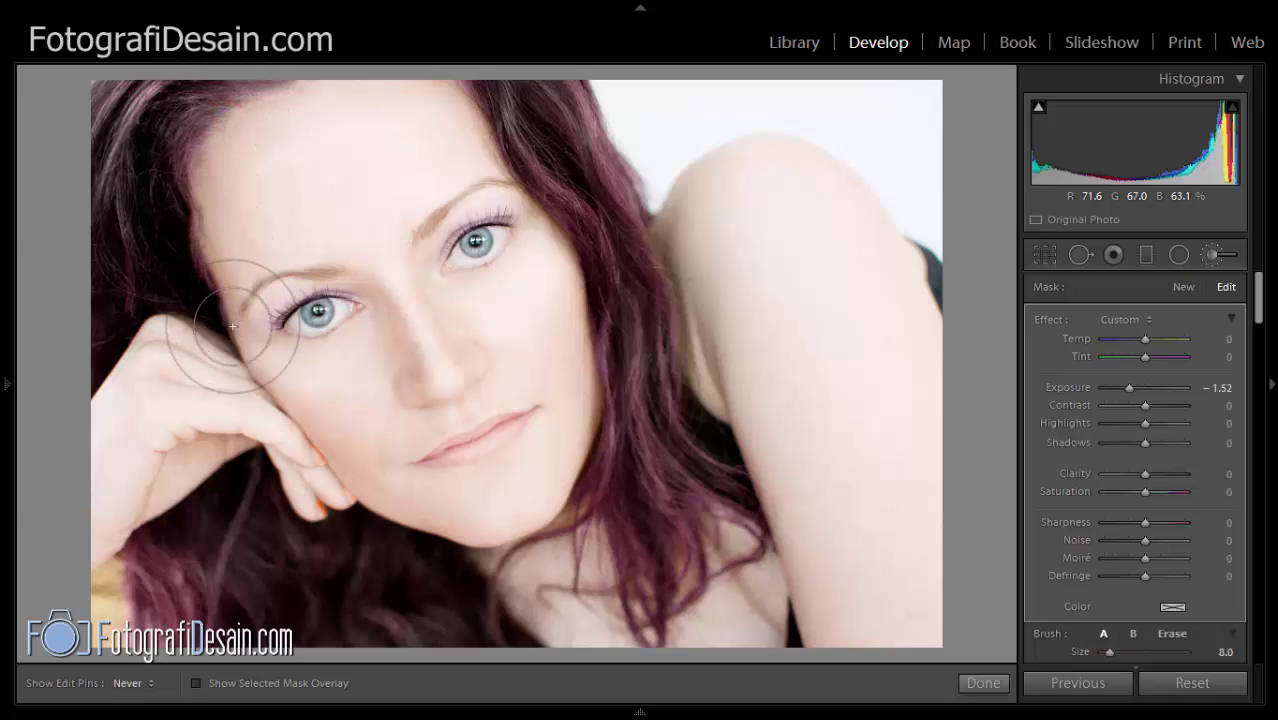
{"action": "mouse_move", "coordinate": [327, 469]}
{"action": "left_mouse_down"}
{"action": "mouse_move", "coordinate": [380, 513]}
{"action": "mouse_move", "coordinate": [493, 549]}
{"action": "mouse_move", "coordinate": [516, 540]}
{"action": "mouse_move", "coordinate": [568, 487]}
{"action": "mouse_move", "coordinate": [591, 437]}
{"action": "mouse_move", "coordinate": [596, 311]}
{"action": "mouse_move", "coordinate": [573, 227]}
{"action": "mouse_move", "coordinate": [494, 150]}
{"action": "mouse_move", "coordinate": [462, 88]}
{"action": "mouse_move", "coordinate": [567, 233]}
{"action": "mouse_move", "coordinate": [586, 288]}
{"action": "mouse_move", "coordinate": [581, 461]}
{"action": "mouse_move", "coordinate": [530, 534]}
{"action": "mouse_move", "coordinate": [481, 552]}
{"action": "mouse_move", "coordinate": [374, 520]}
{"action": "mouse_move", "coordinate": [192, 231]}
{"action": "mouse_move", "coordinate": [196, 154]}
{"action": "mouse_move", "coordinate": [327, 89]}
{"action": "mouse_move", "coordinate": [221, 95]}
{"action": "mouse_move", "coordinate": [351, 79]}
{"action": "mouse_move", "coordinate": [173, 85]}
{"action": "mouse_move", "coordinate": [258, 60]}
{"action": "mouse_move", "coordinate": [229, 101]}
{"action": "left_mouse_up"}
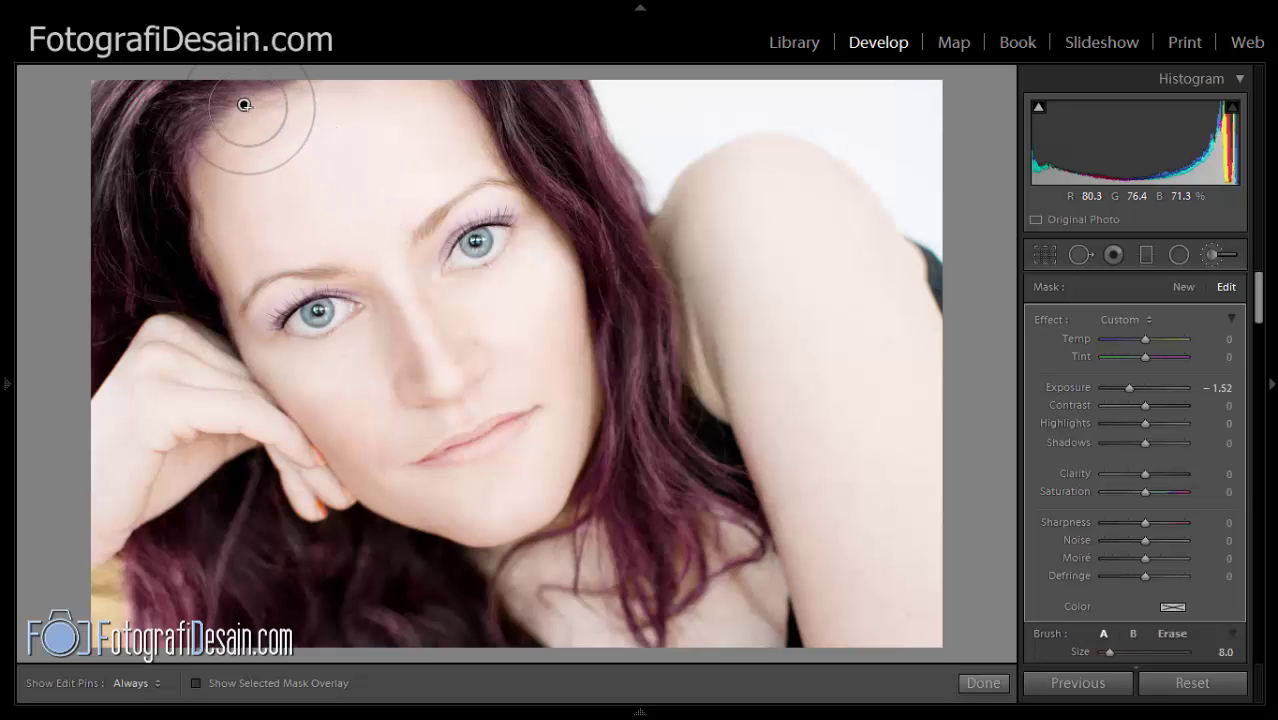
{"action": "mouse_move", "coordinate": [244, 105]}
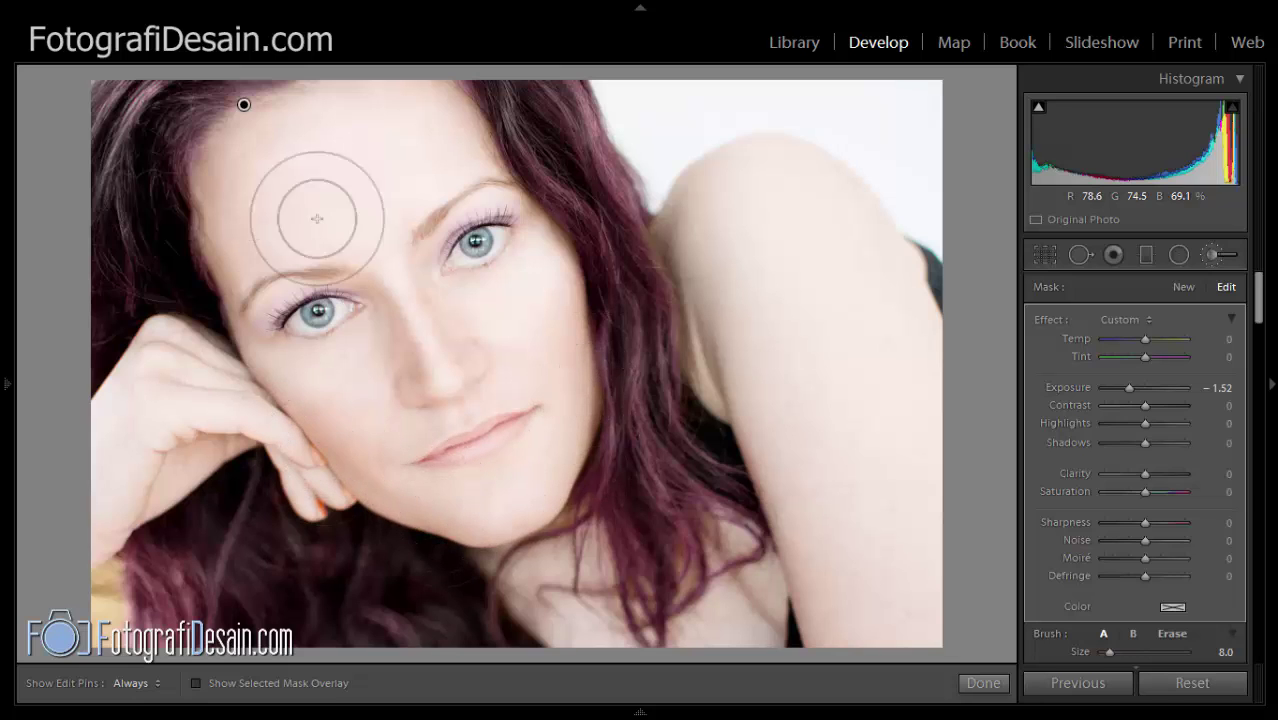
Try darkening the edges of the face further at density 49, and undo the strokes.
{"action": "left_click_drag", "start_coordinate": [1260, 296], "coordinate": [1260, 320]}
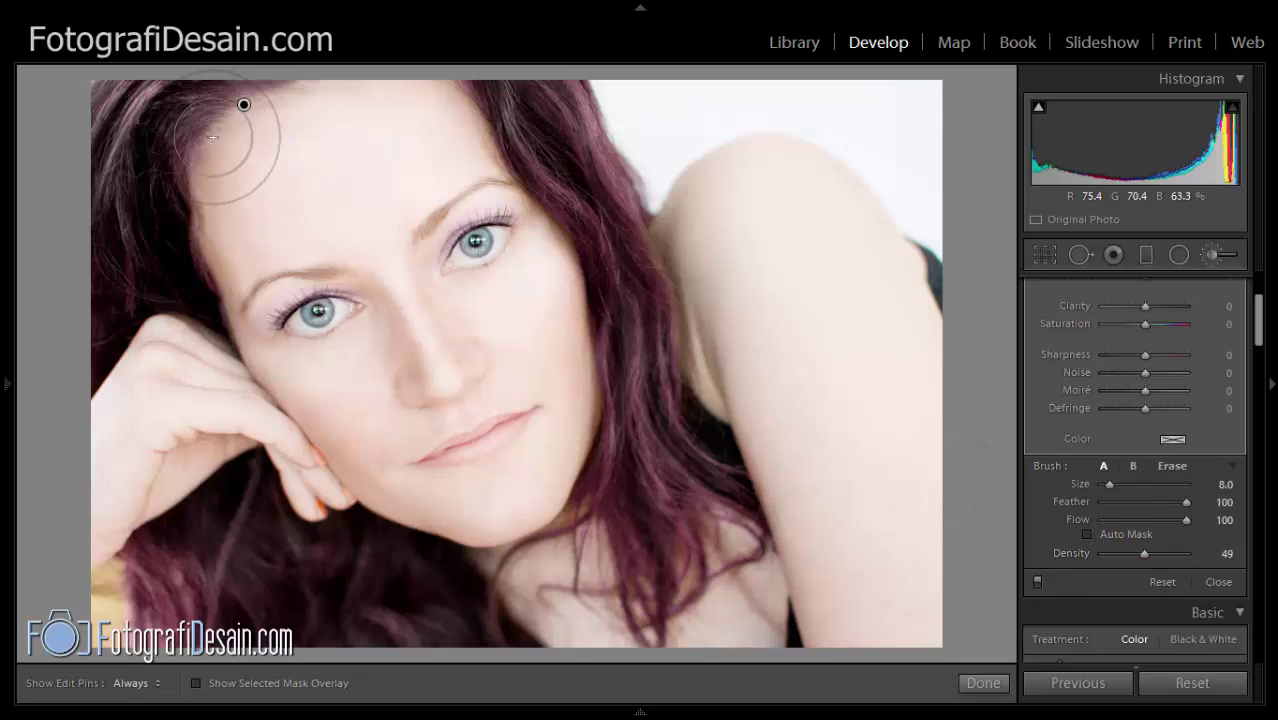
{"action": "key", "text": "h"}
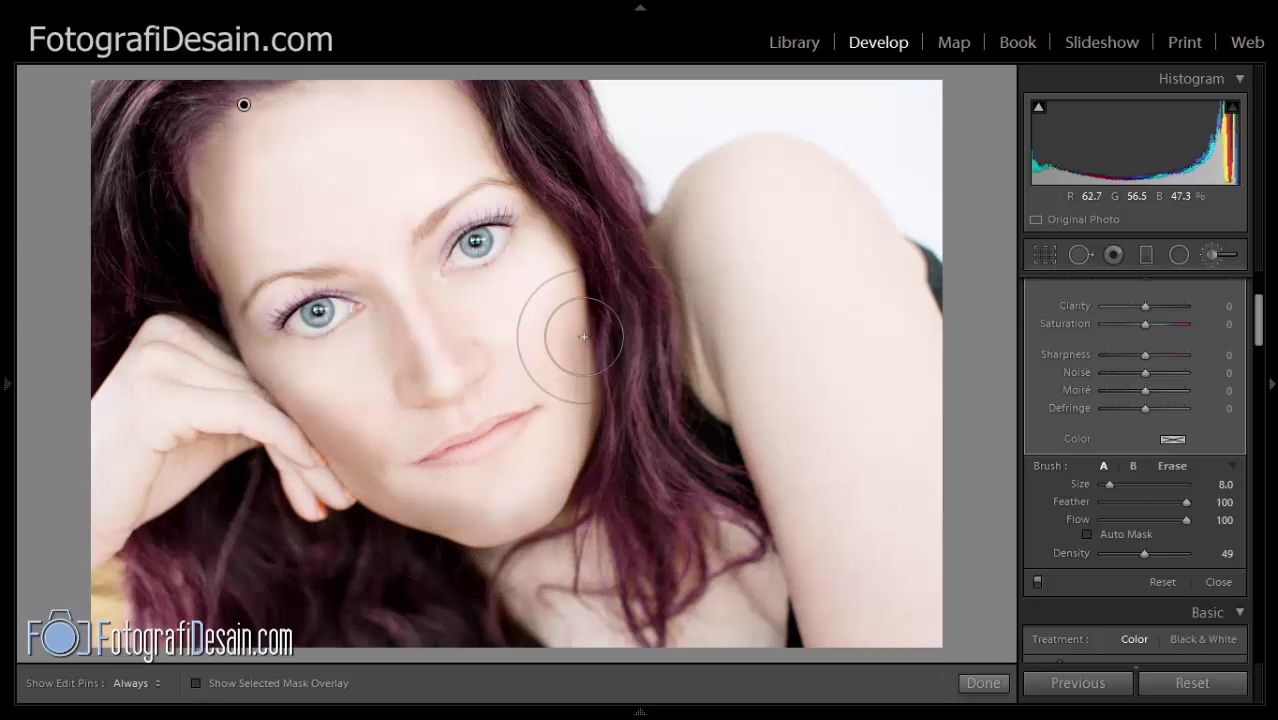
{"action": "key", "text": "ctrl+z"}
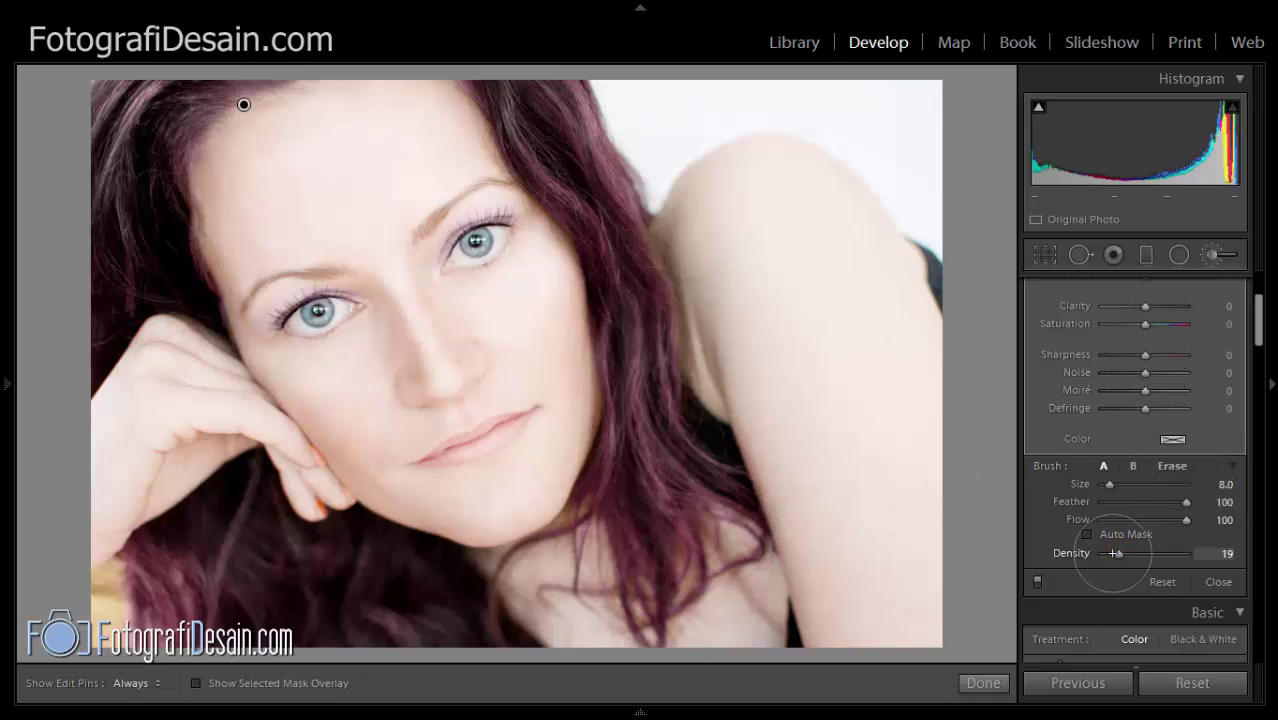
Set the brush density to 14 and the mask's exposure to −2.81, and toggle the brush adjustments off and on to compare.
{"action": "scroll", "coordinate": [1258, 322], "scroll_direction": "up", "scroll_amount": 3}
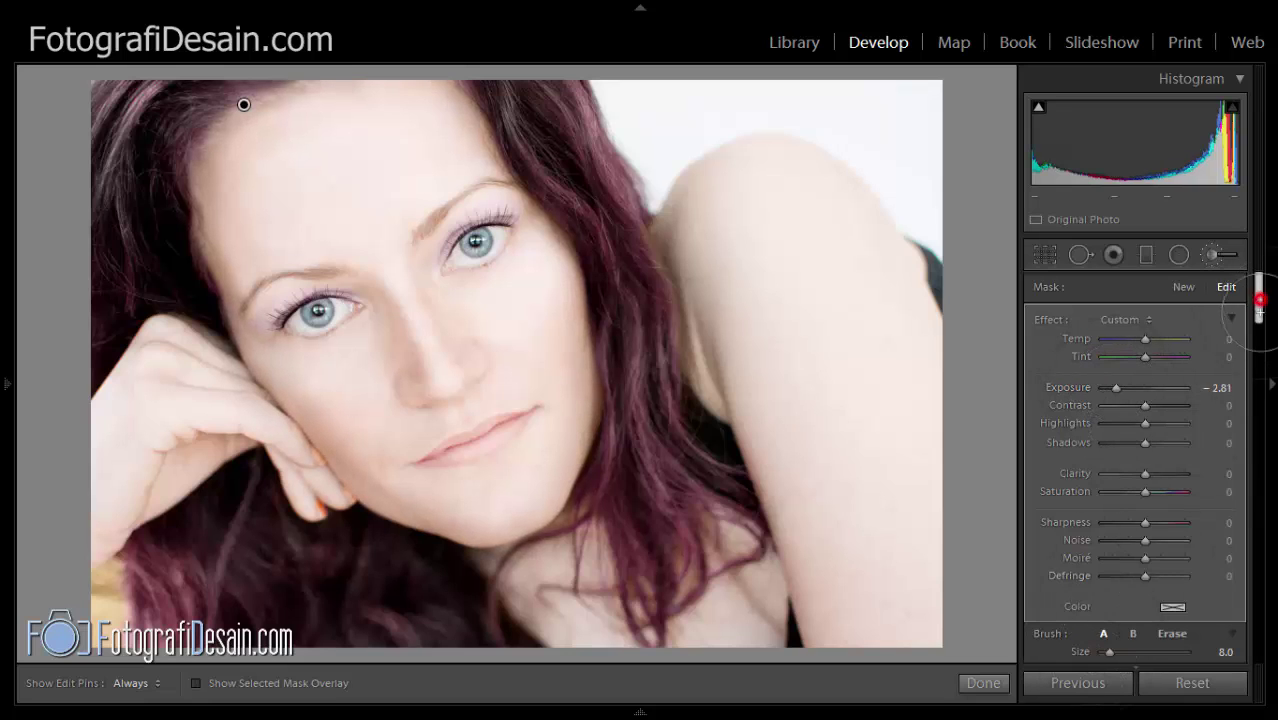
{"action": "left_click_drag", "start_coordinate": [1260, 300], "coordinate": [1262, 348]}
{"action": "left_click", "coordinate": [1037, 392]}
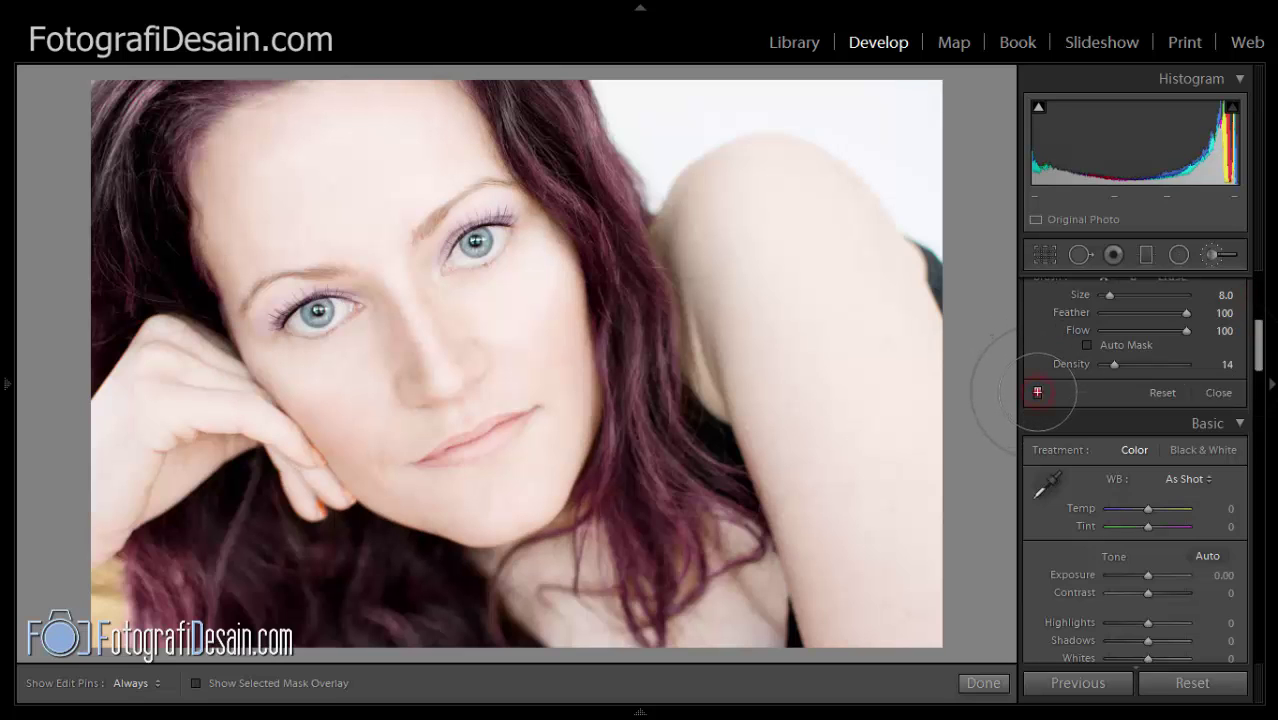
{"action": "left_click", "coordinate": [1037, 392]}
{"action": "left_click", "coordinate": [1037, 392]}
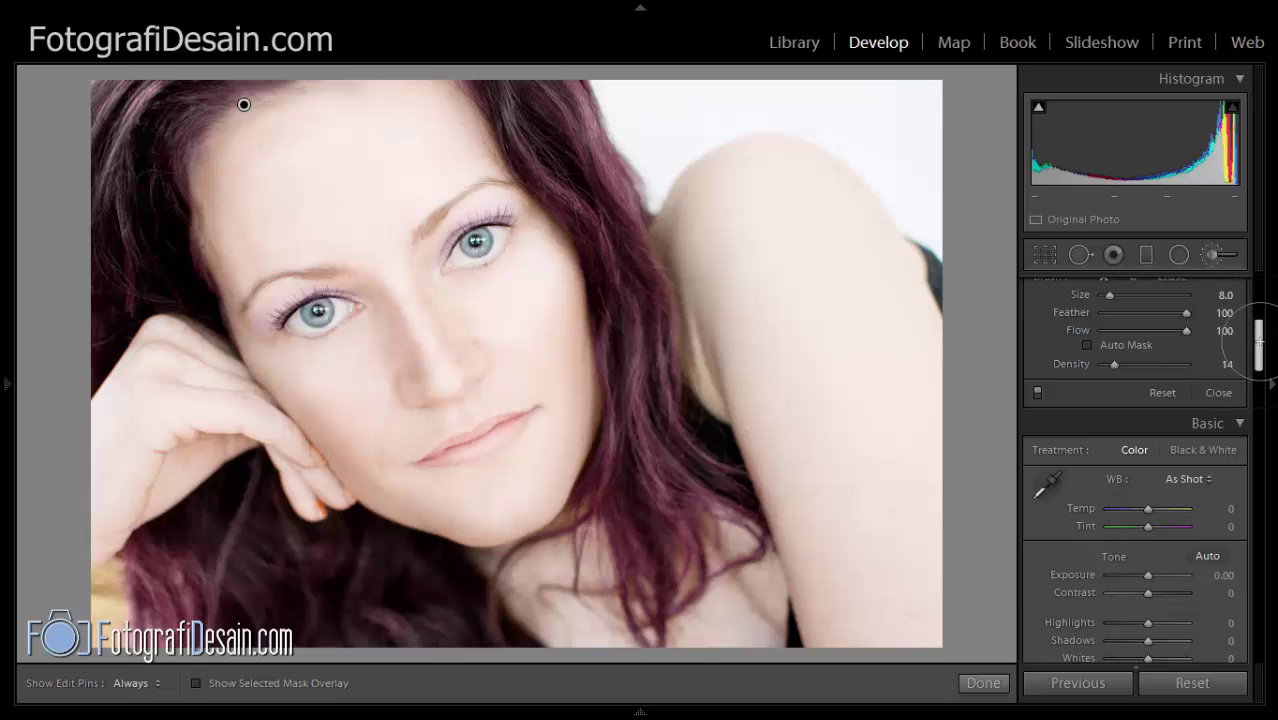
Erase the darkening across the inner cheek and mouth, and toggle the brush adjustments off and on to compare.
{"action": "scroll", "coordinate": [1259, 340], "scroll_direction": "up", "scroll_amount": 2}
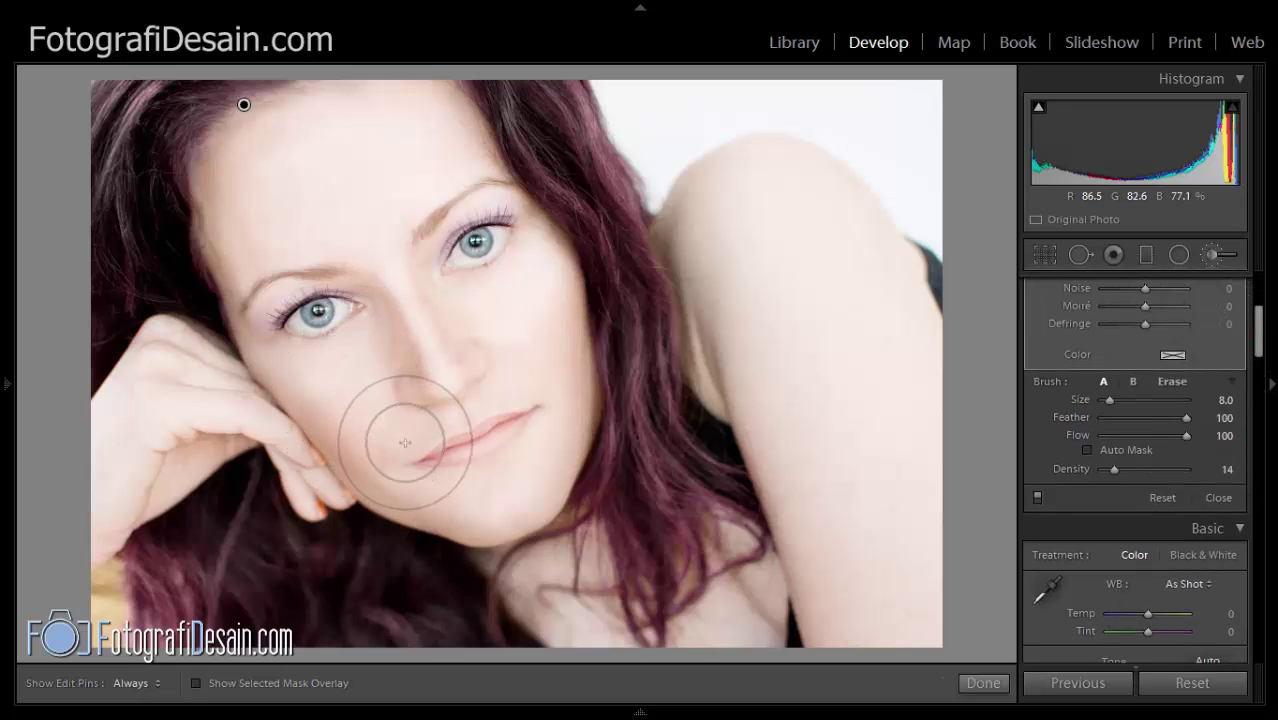
{"action": "key", "text": "alt"}
{"action": "mouse_move", "coordinate": [342, 376]}
{"action": "left_mouse_down"}
{"action": "mouse_move", "coordinate": [318, 390]}
{"action": "mouse_move", "coordinate": [462, 499]}
{"action": "mouse_move", "coordinate": [523, 438]}
{"action": "left_mouse_up"}
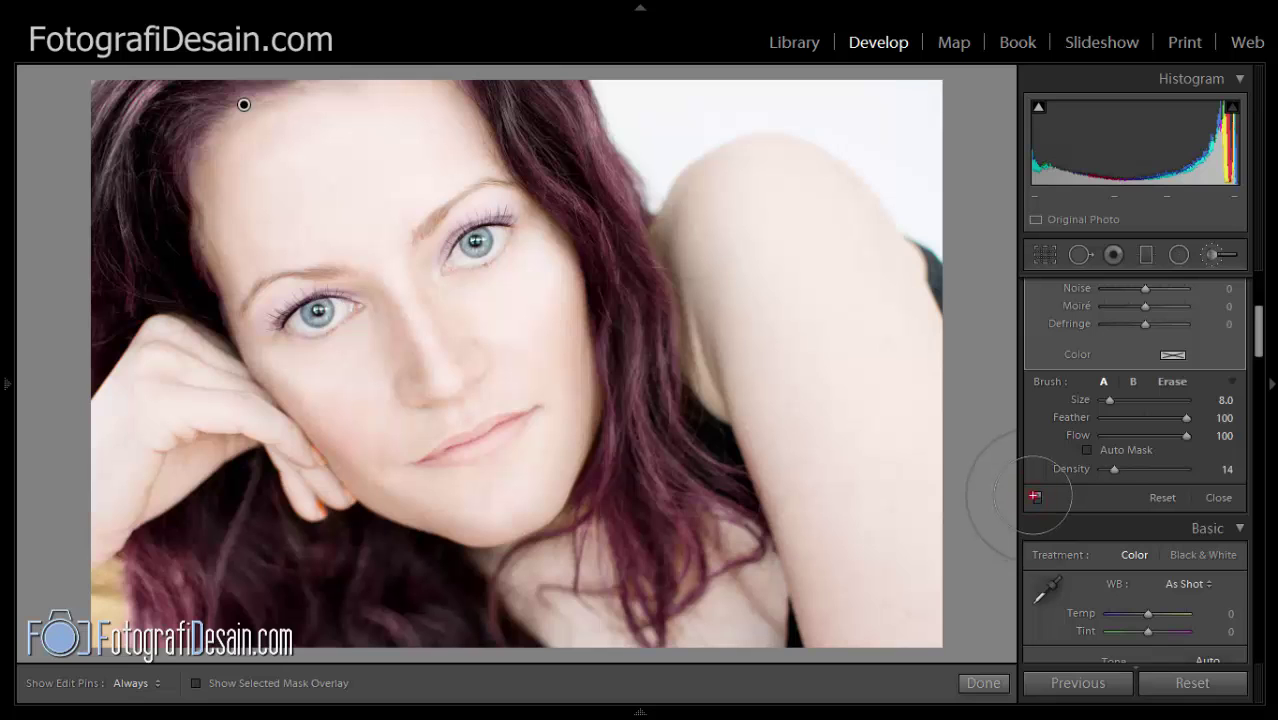
{"action": "left_click", "coordinate": [1036, 496]}
{"action": "left_click", "coordinate": [1037, 496]}
{"action": "left_click", "coordinate": [1037, 496]}
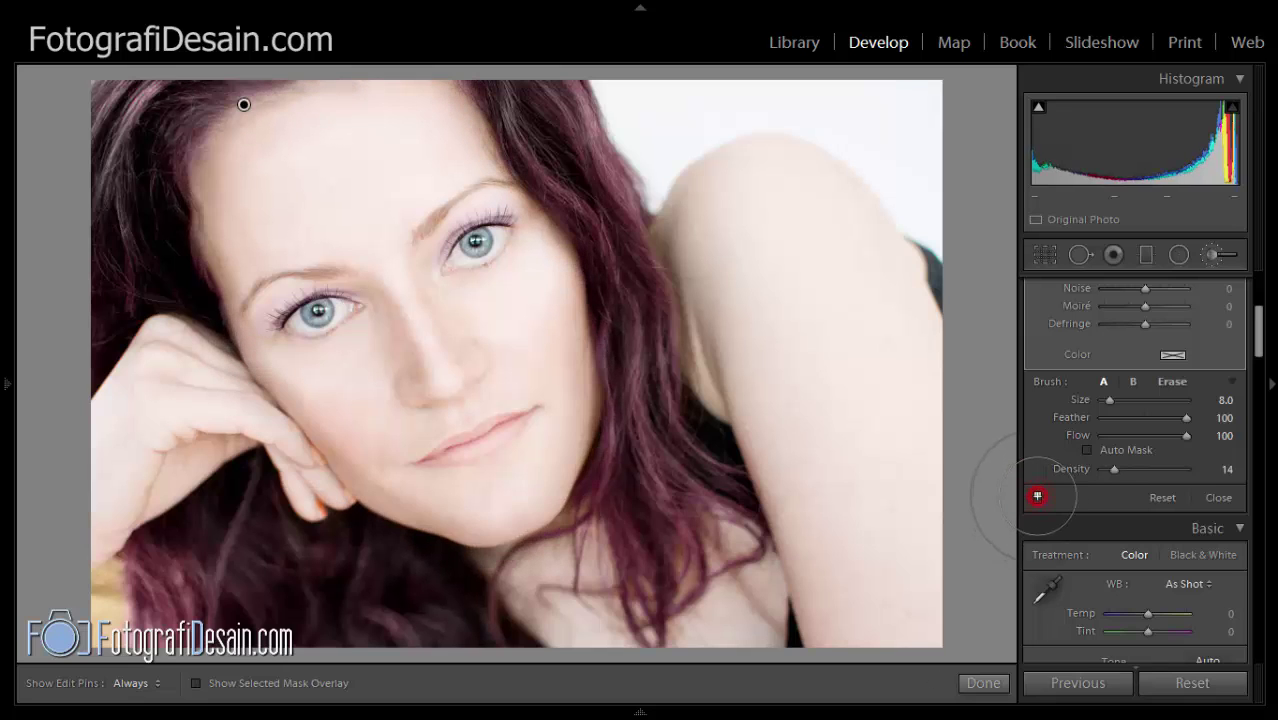
{"action": "mouse_move", "coordinate": [370, 466]}
{"action": "left_mouse_down"}
{"action": "mouse_move", "coordinate": [420, 485]}
{"action": "mouse_move", "coordinate": [512, 485]}
{"action": "mouse_move", "coordinate": [556, 295]}
{"action": "left_mouse_up"}
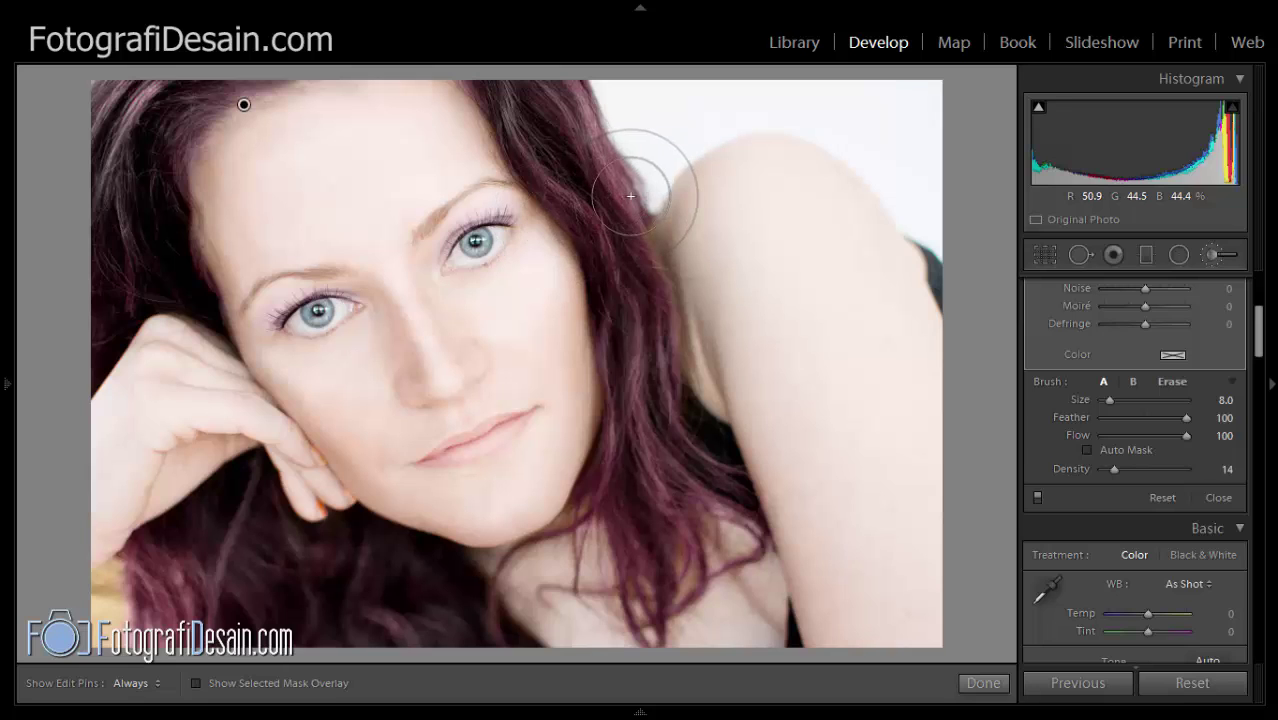
Zoom in on the eyes and start a new brush mask at exposure −1.52 with brush size 3.5.
{"action": "left_click_drag", "start_coordinate": [1258, 328], "coordinate": [1258, 294]}
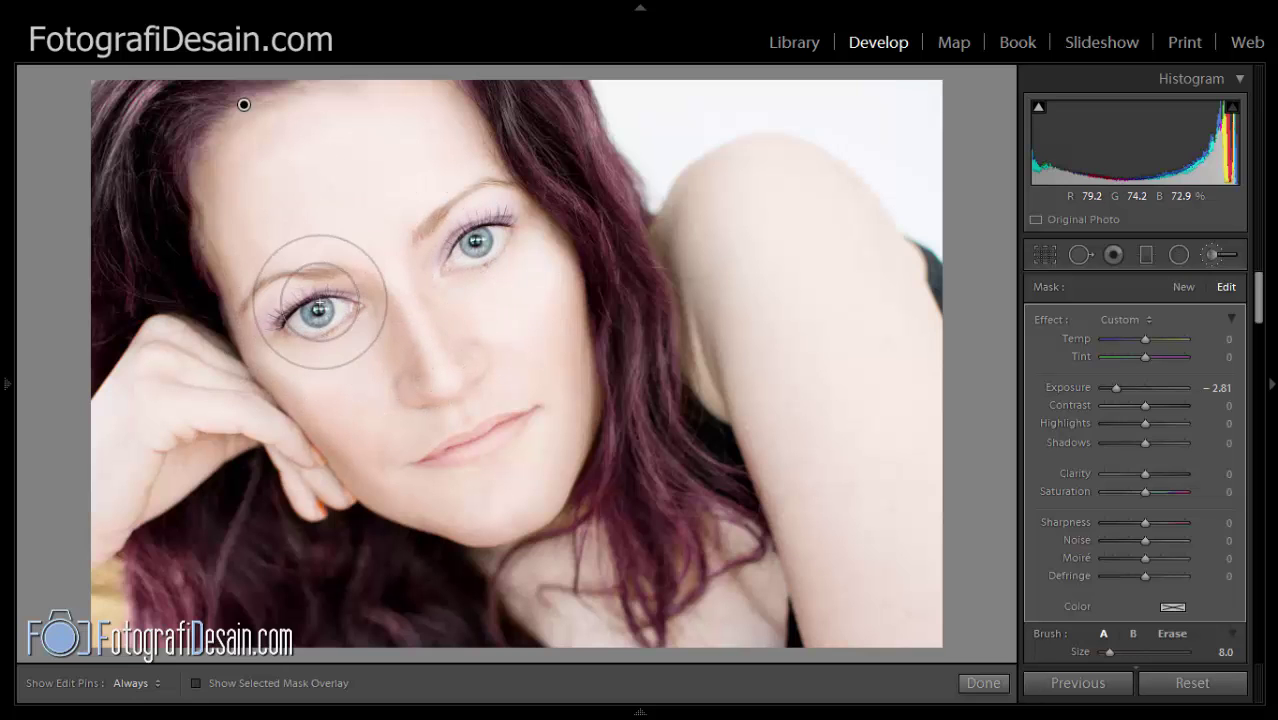
{"action": "mouse_move", "coordinate": [8, 375]}
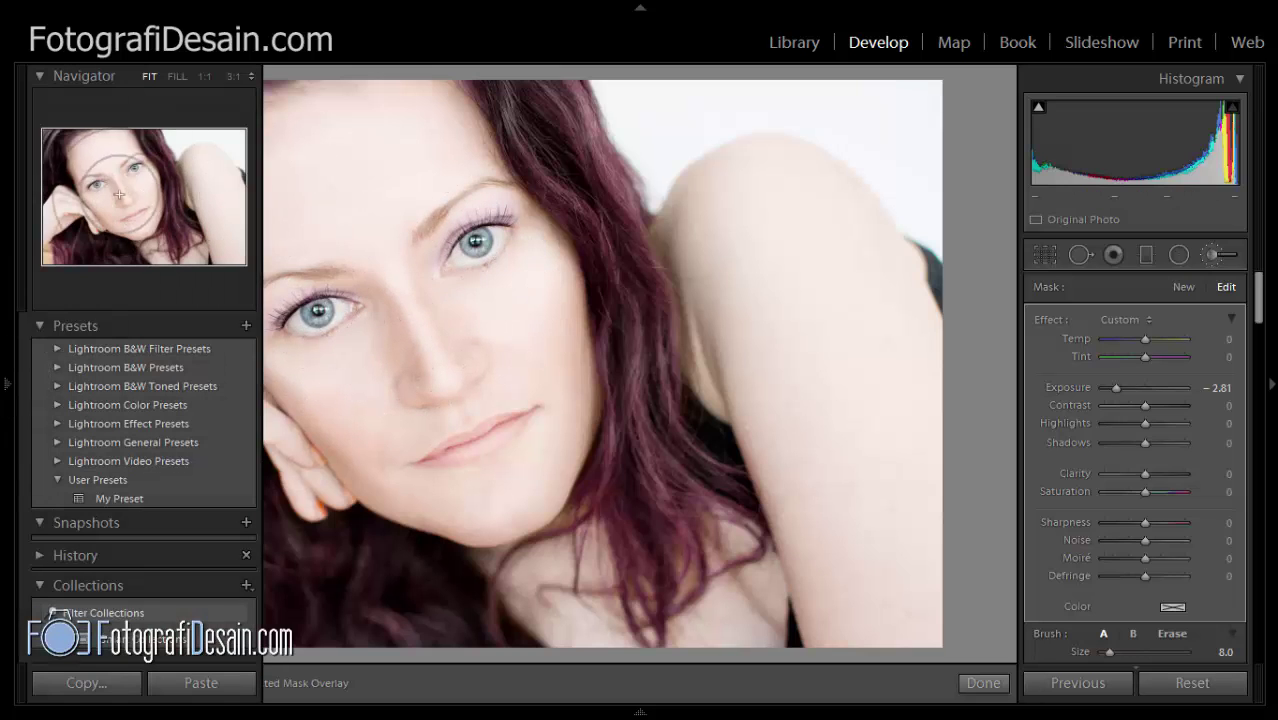
{"action": "left_click", "coordinate": [114, 183]}
{"action": "left_click_drag", "start_coordinate": [115, 184], "coordinate": [133, 183]}
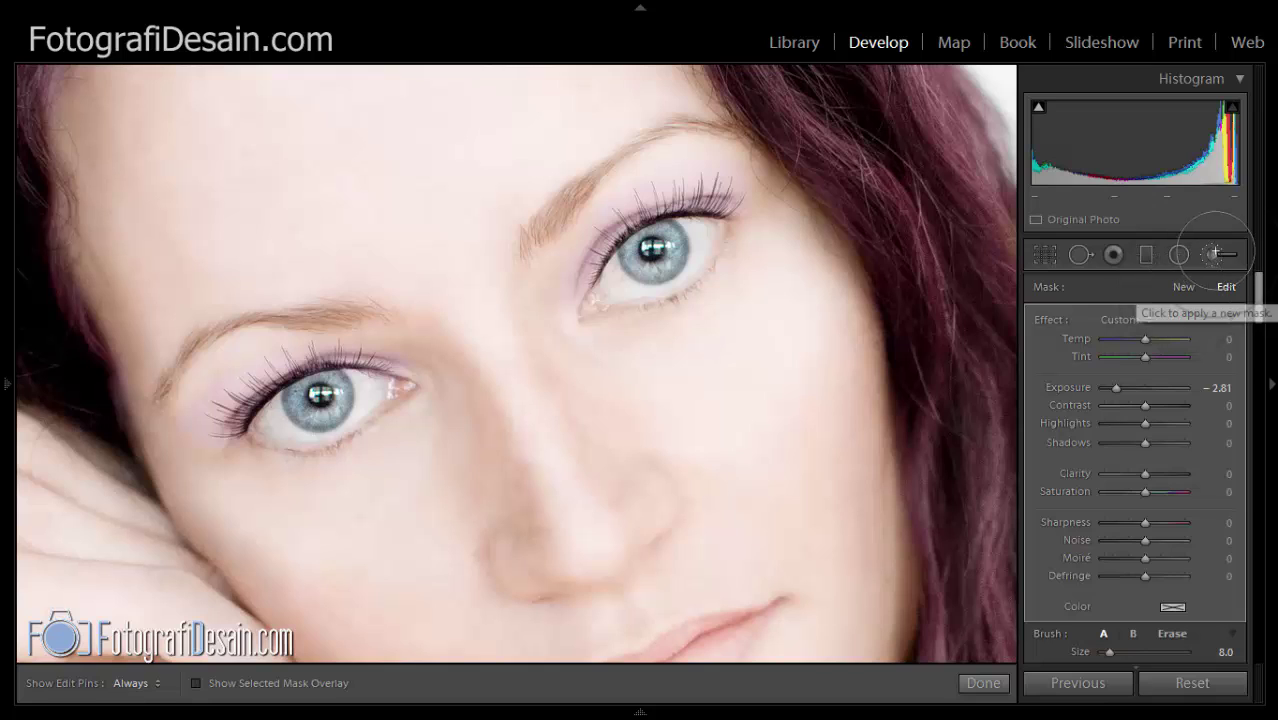
{"action": "left_click", "coordinate": [1182, 287]}
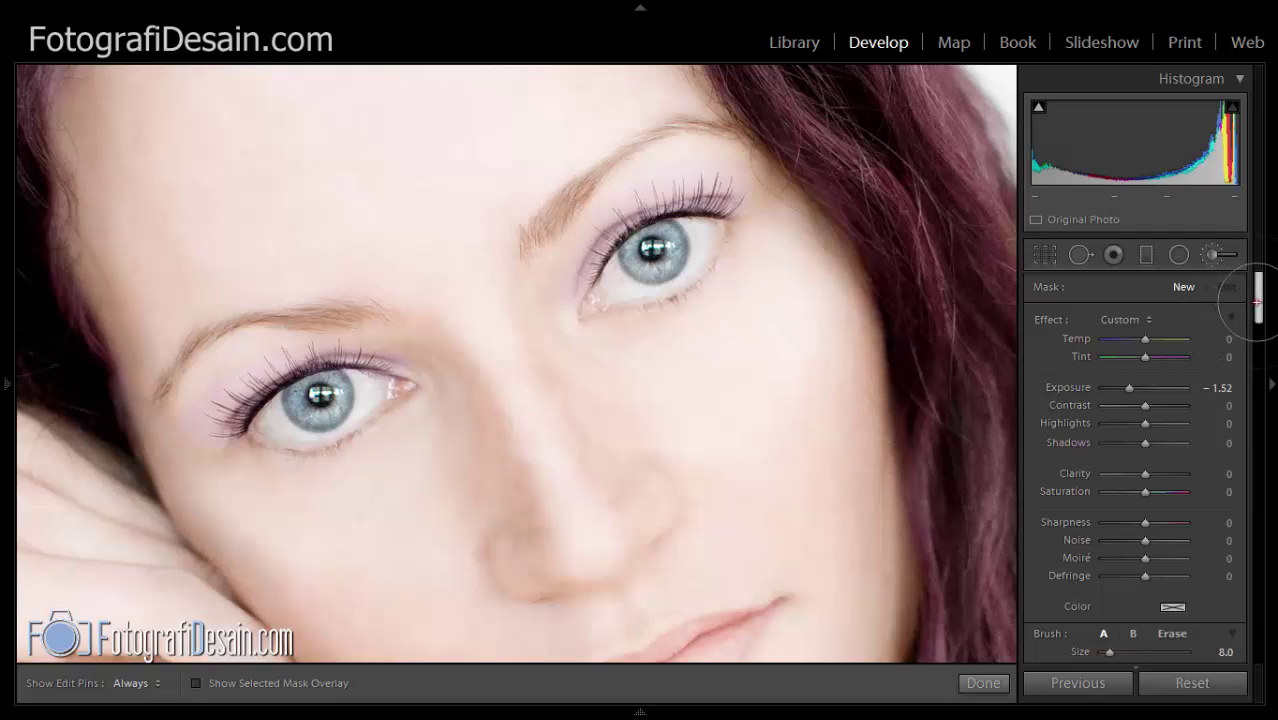
{"action": "left_click_drag", "start_coordinate": [1257, 300], "coordinate": [1239, 342]}
{"action": "left_click_drag", "start_coordinate": [1110, 406], "coordinate": [1106, 406]}
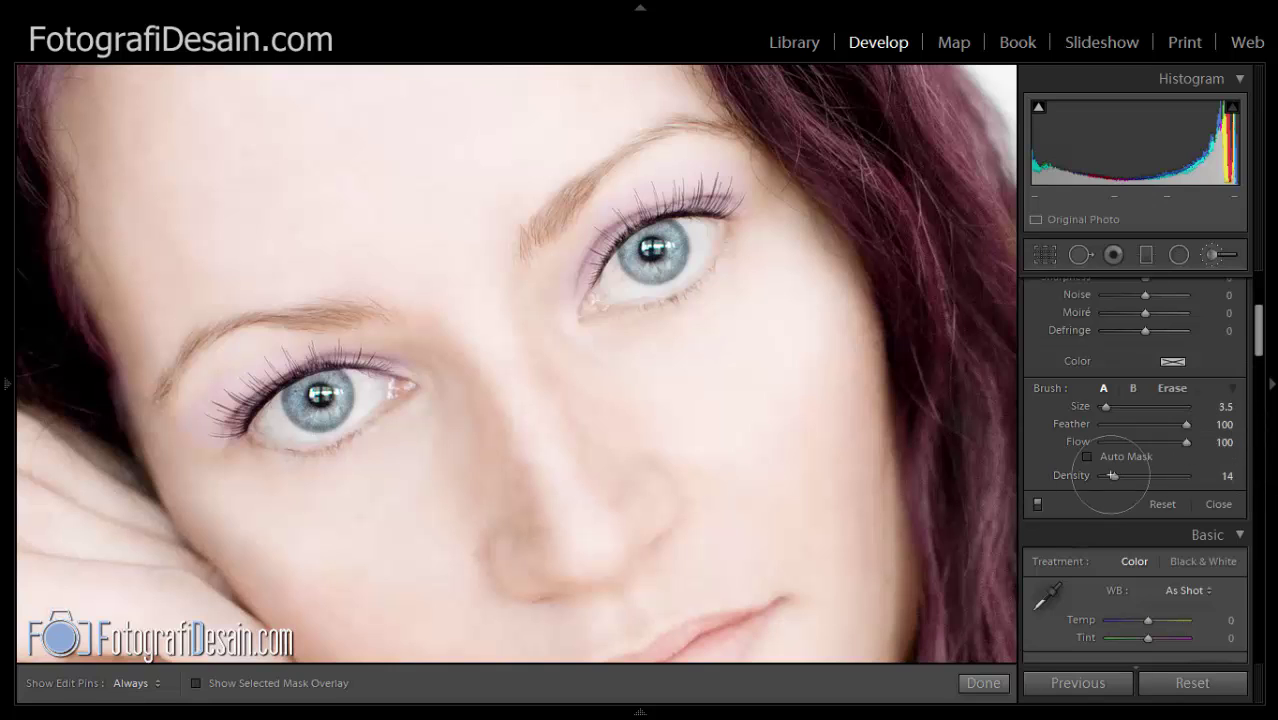
Paint the darkening brush over both eyebrows, and toggle the brush adjustments off and on to compare.
{"action": "mouse_move", "coordinate": [535, 241]}
{"action": "left_mouse_down"}
{"action": "mouse_move", "coordinate": [643, 144]}
{"action": "mouse_move", "coordinate": [732, 128]}
{"action": "mouse_move", "coordinate": [657, 135]}
{"action": "mouse_move", "coordinate": [571, 204]}
{"action": "left_mouse_up"}
{"action": "mouse_move", "coordinate": [345, 320]}
{"action": "left_mouse_down"}
{"action": "mouse_move", "coordinate": [208, 336]}
{"action": "mouse_move", "coordinate": [156, 399]}
{"action": "left_mouse_up"}
{"action": "key", "text": "h"}
{"action": "left_click", "coordinate": [1036, 504]}
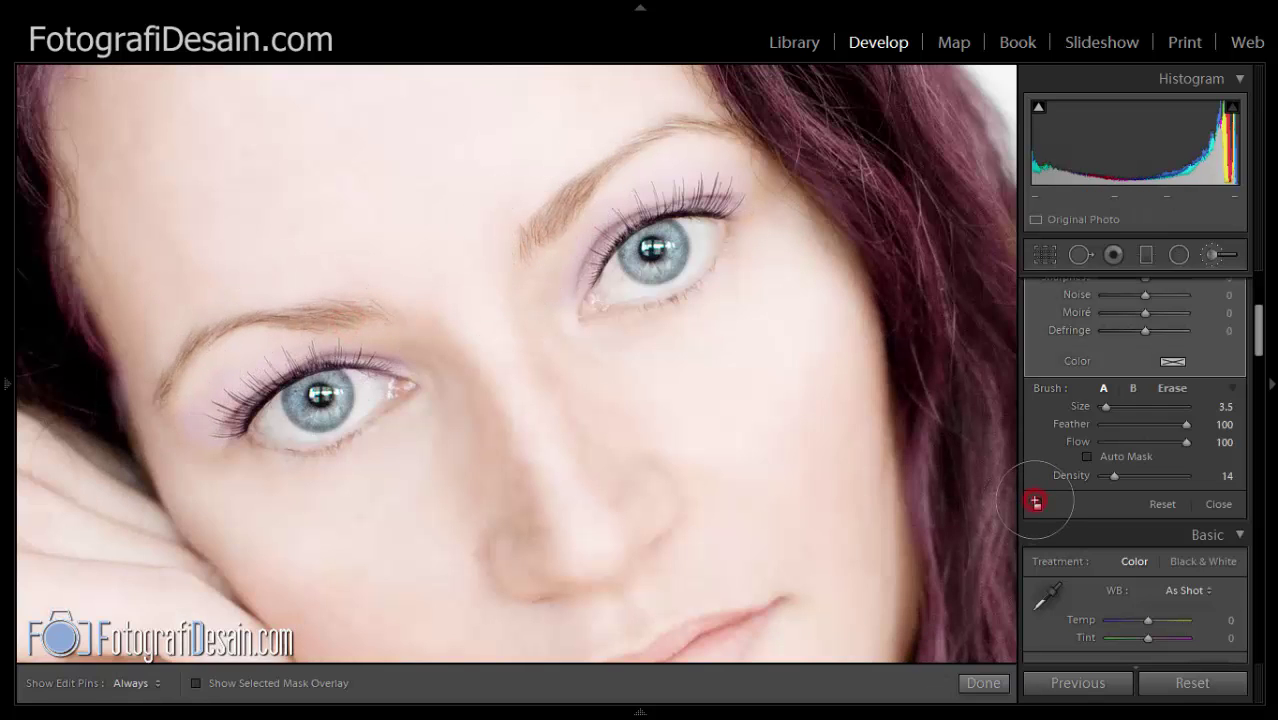
{"action": "left_click", "coordinate": [1037, 503]}
{"action": "left_click", "coordinate": [1037, 503]}
{"action": "left_click", "coordinate": [1039, 502]}
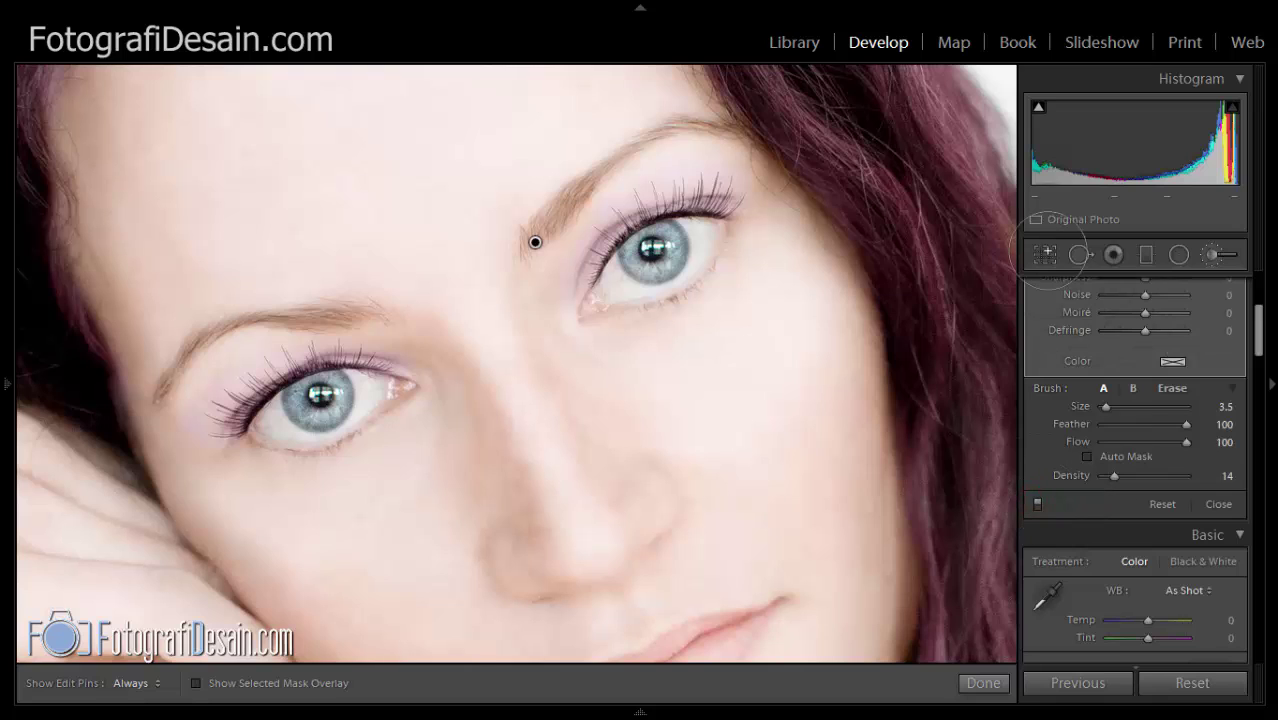
Set the eyebrow mask's exposure to −2.16 and reduce the brush size to 1.0.
{"action": "scroll", "coordinate": [1139, 356], "scroll_direction": "up", "scroll_amount": 4}
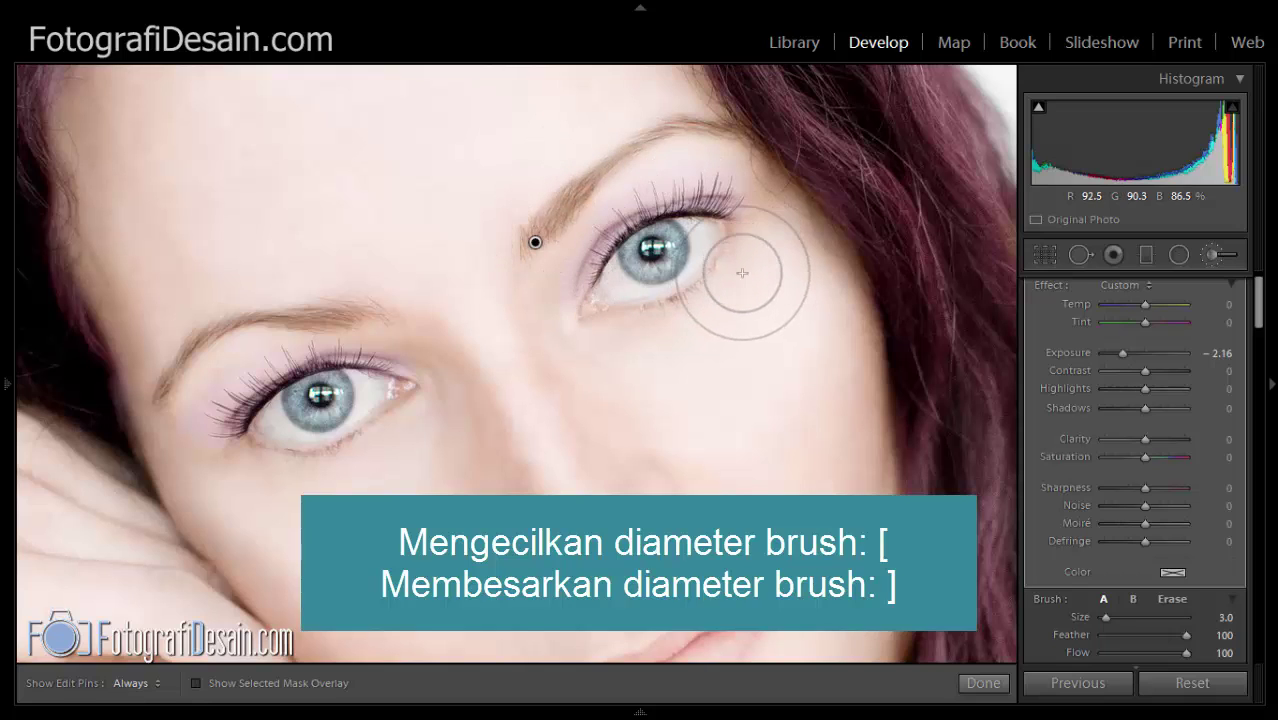
{"action": "key", "text": "bracketleft"}
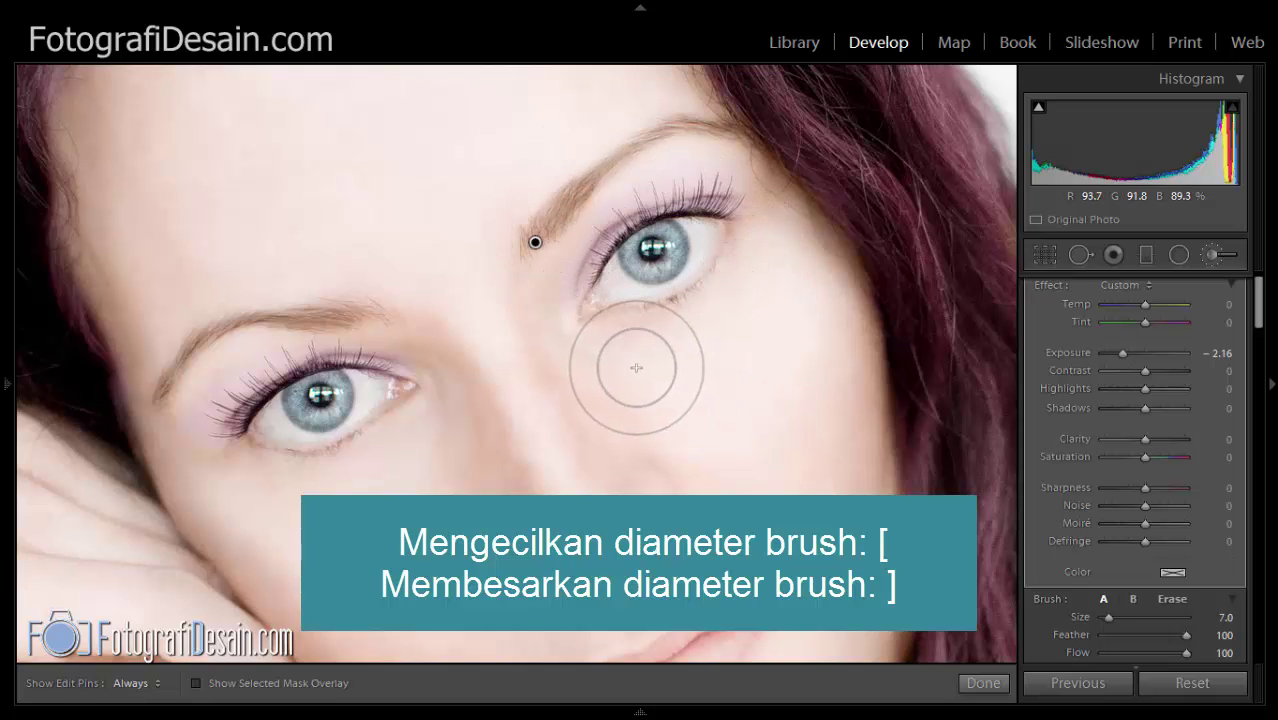
{"action": "key", "text": "bracketleft"}
{"action": "key", "text": "bracketleft"}
{"action": "key", "text": "bracketleft"}
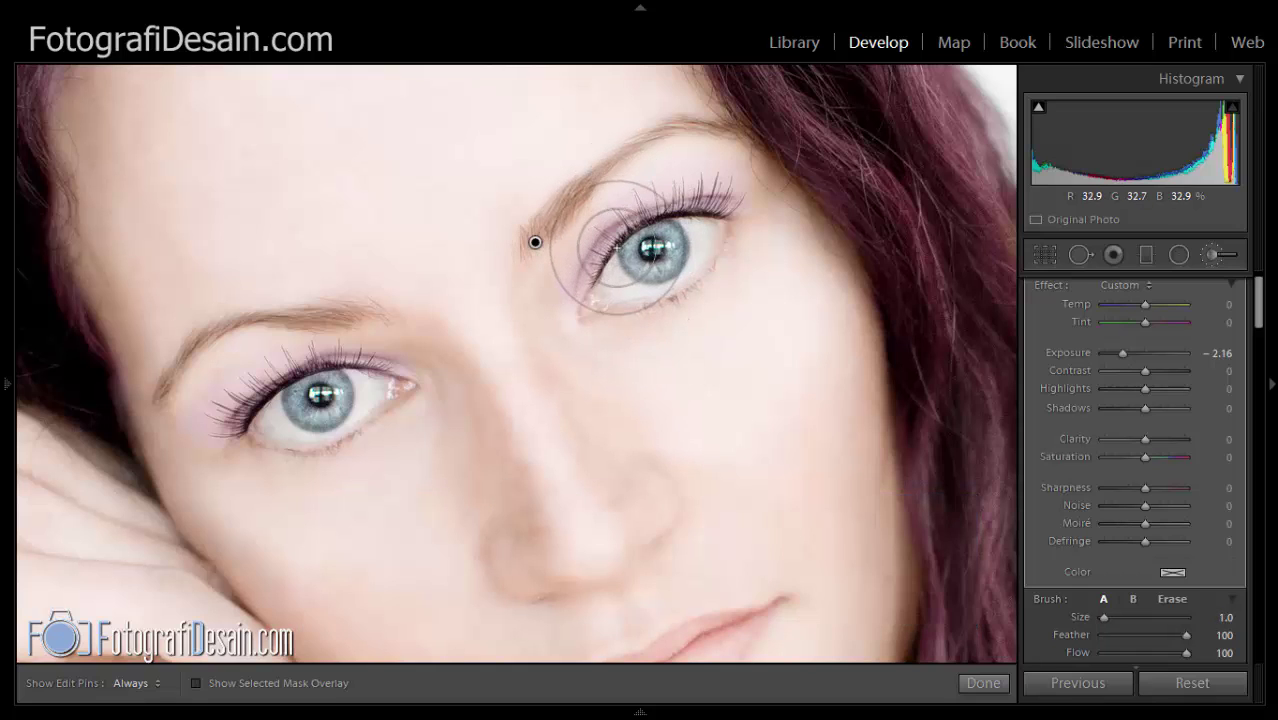
Paint the darkening brush along the upper lash lines of both eyes.
{"action": "mouse_move", "coordinate": [612, 252]}
{"action": "left_mouse_down"}
{"action": "mouse_move", "coordinate": [588, 298]}
{"action": "mouse_move", "coordinate": [599, 260]}
{"action": "mouse_move", "coordinate": [632, 228]}
{"action": "mouse_move", "coordinate": [718, 218]}
{"action": "mouse_move", "coordinate": [668, 214]}
{"action": "mouse_move", "coordinate": [612, 243]}
{"action": "mouse_move", "coordinate": [599, 267]}
{"action": "left_mouse_up"}
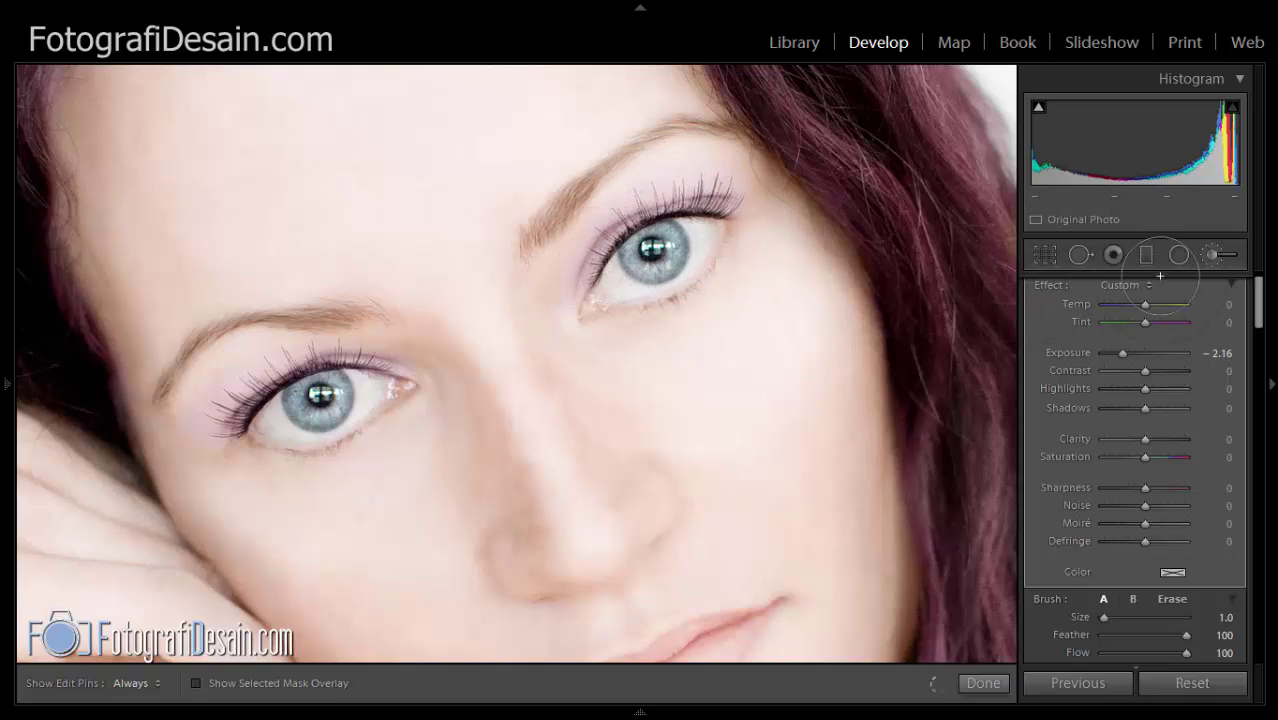
{"action": "left_click_drag", "start_coordinate": [1257, 306], "coordinate": [1257, 283]}
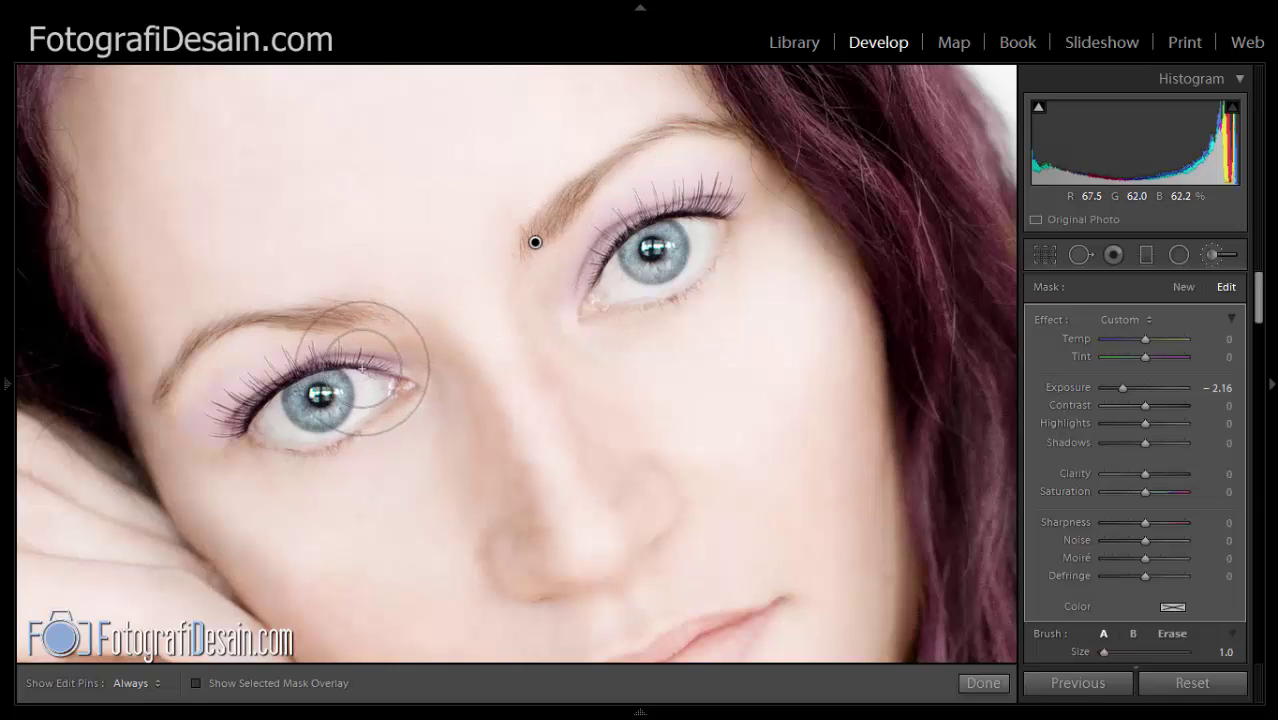
{"action": "key", "text": "h"}
{"action": "mouse_move", "coordinate": [362, 369]}
{"action": "left_mouse_down"}
{"action": "mouse_move", "coordinate": [319, 368]}
{"action": "mouse_move", "coordinate": [247, 426]}
{"action": "left_mouse_up"}
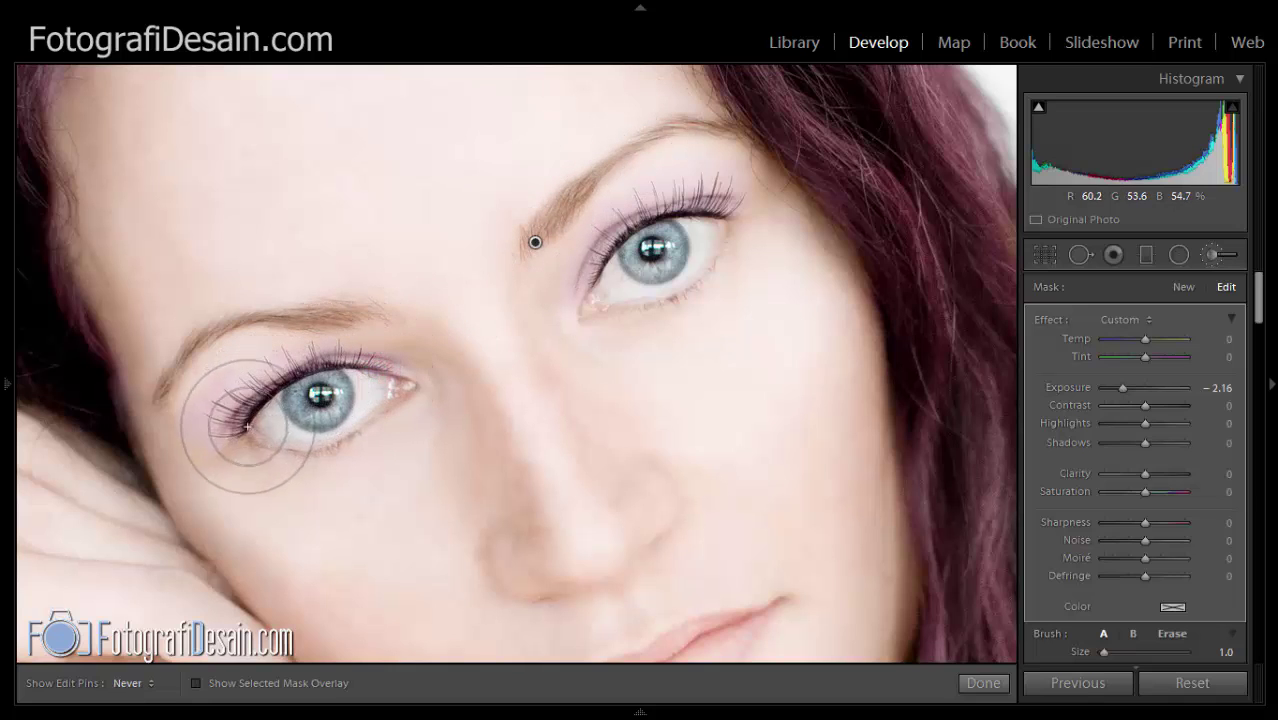
{"action": "key", "text": "h"}
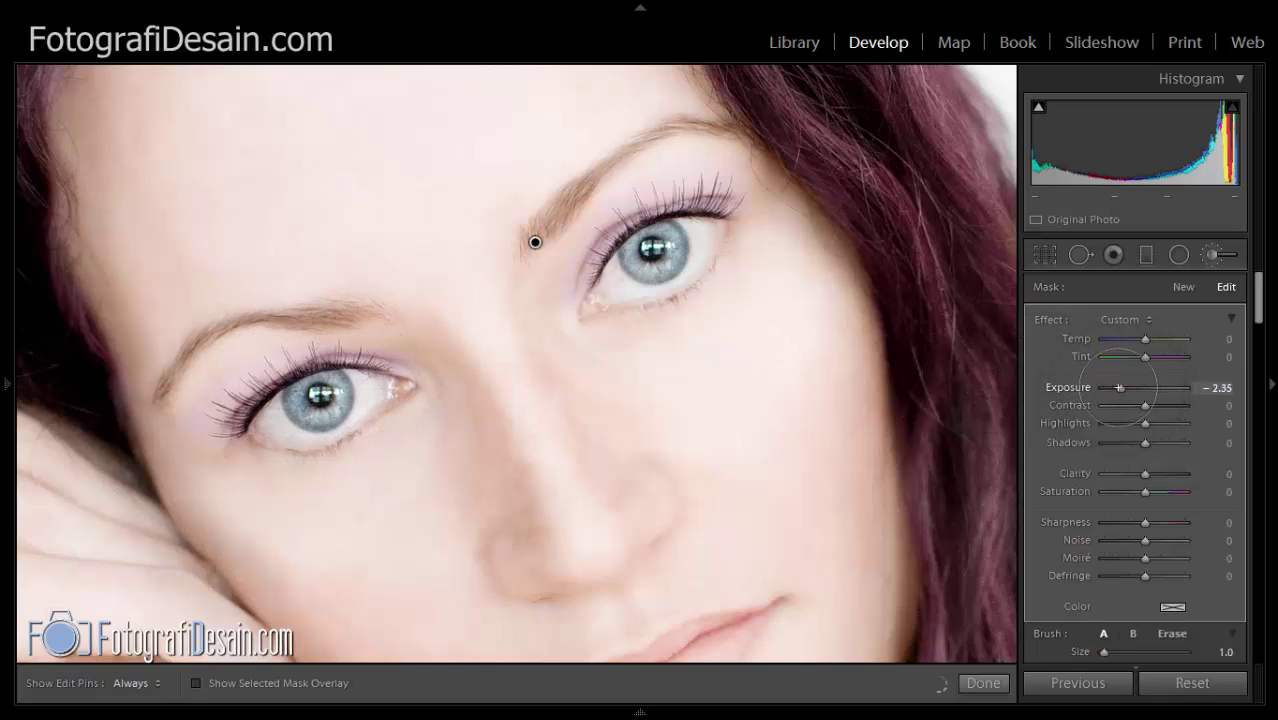
Set the mask's exposure to −2.99 and darken the lower lash line of the eye nearest the woman's hand.
{"action": "left_click_drag", "start_coordinate": [1131, 387], "coordinate": [1139, 387]}
{"action": "left_click_drag", "start_coordinate": [1136, 386], "coordinate": [1120, 386]}
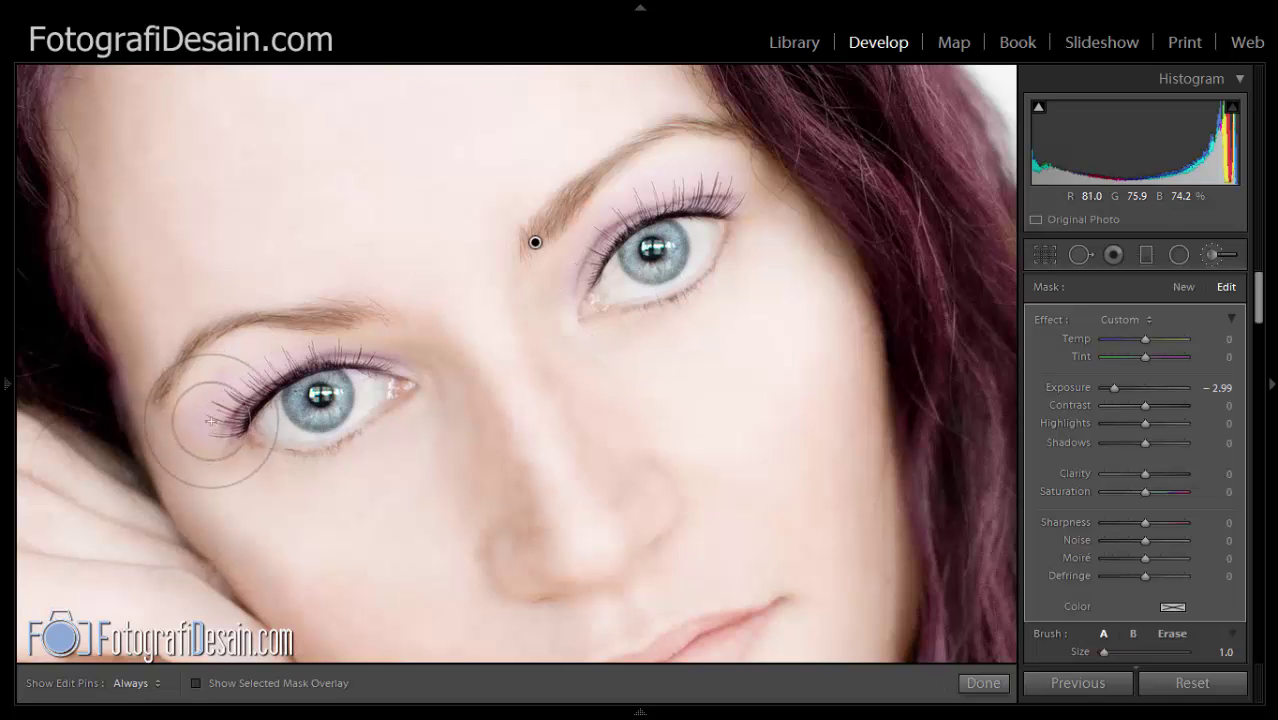
{"action": "mouse_move", "coordinate": [396, 405]}
{"action": "left_mouse_down"}
{"action": "mouse_move", "coordinate": [333, 446]}
{"action": "mouse_move", "coordinate": [298, 451]}
{"action": "left_mouse_up"}
{"action": "key", "text": "h"}
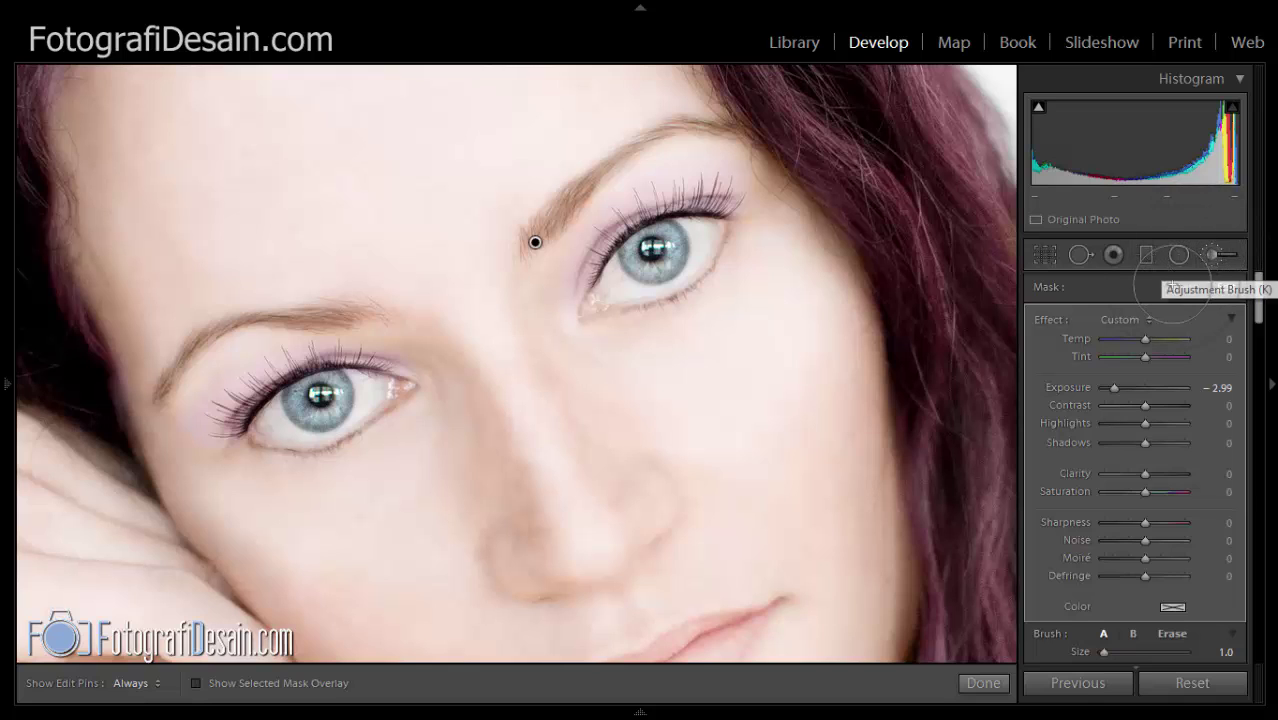
Create a new brush mask at exposure −1.52 and paint over the irises of both eyes.
{"action": "left_click", "coordinate": [1182, 286]}
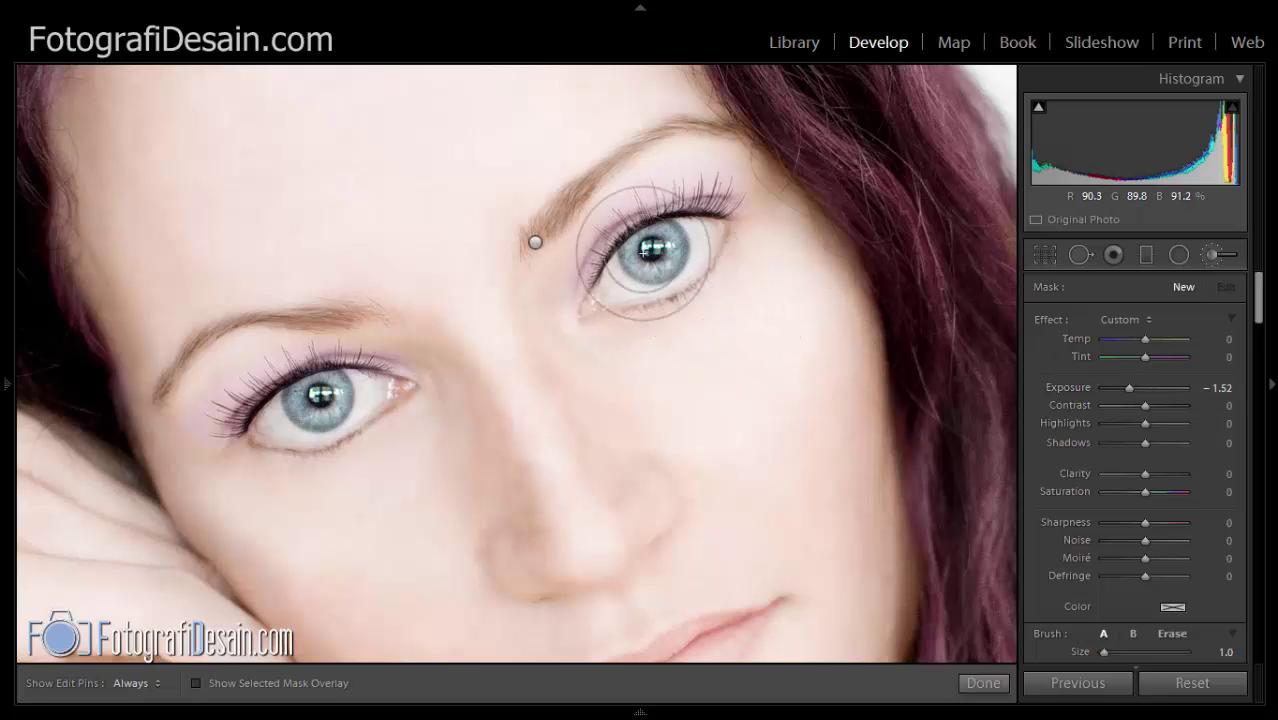
{"action": "mouse_move", "coordinate": [622, 249]}
{"action": "left_mouse_down"}
{"action": "mouse_move", "coordinate": [640, 277]}
{"action": "mouse_move", "coordinate": [683, 273]}
{"action": "left_mouse_up"}
{"action": "mouse_move", "coordinate": [670, 222]}
{"action": "left_mouse_down"}
{"action": "mouse_move", "coordinate": [678, 278]}
{"action": "mouse_move", "coordinate": [650, 280]}
{"action": "left_mouse_up"}
{"action": "mouse_move", "coordinate": [334, 372]}
{"action": "left_mouse_down"}
{"action": "mouse_move", "coordinate": [347, 409]}
{"action": "mouse_move", "coordinate": [310, 429]}
{"action": "mouse_move", "coordinate": [285, 396]}
{"action": "mouse_move", "coordinate": [320, 400]}
{"action": "left_mouse_up"}
{"action": "left_click_drag", "start_coordinate": [658, 243], "coordinate": [652, 257]}
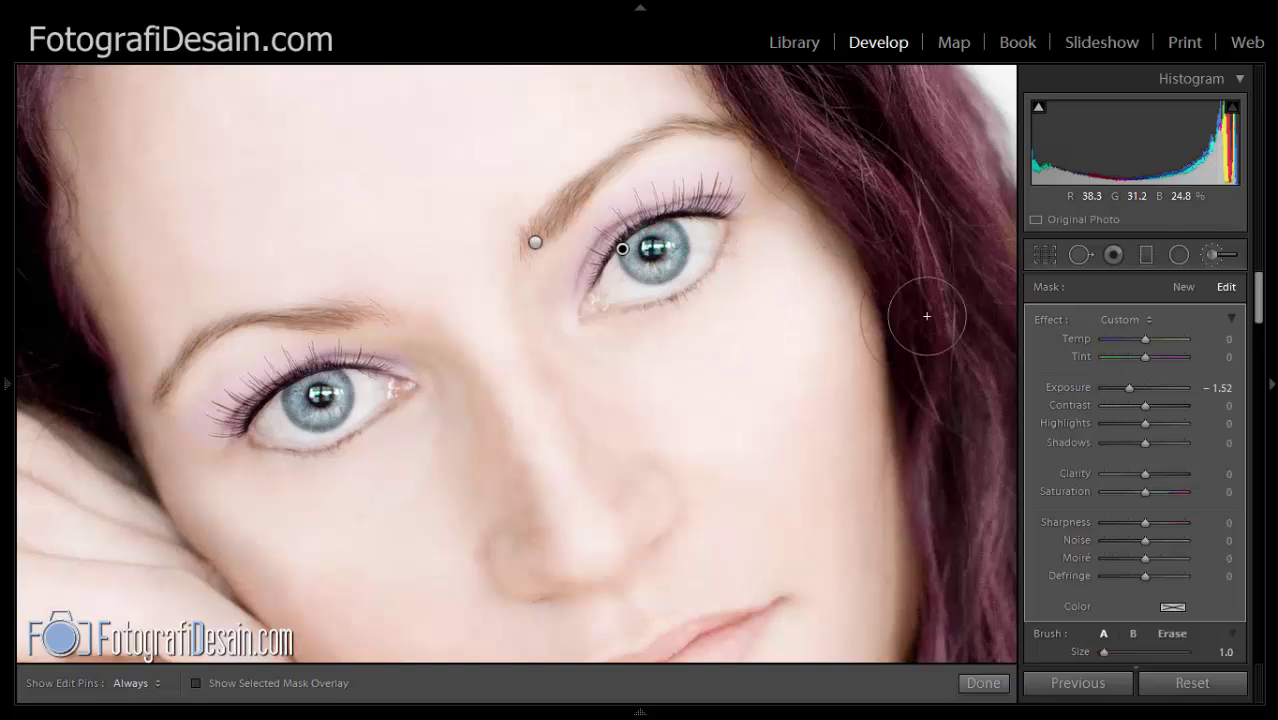
Toggle the brush adjustments off and on to compare, and set the brush size to 4.0.
{"action": "scroll", "coordinate": [1073, 560], "scroll_direction": "down", "scroll_amount": 3}
{"action": "left_click", "coordinate": [1037, 632]}
{"action": "left_click", "coordinate": [1037, 632]}
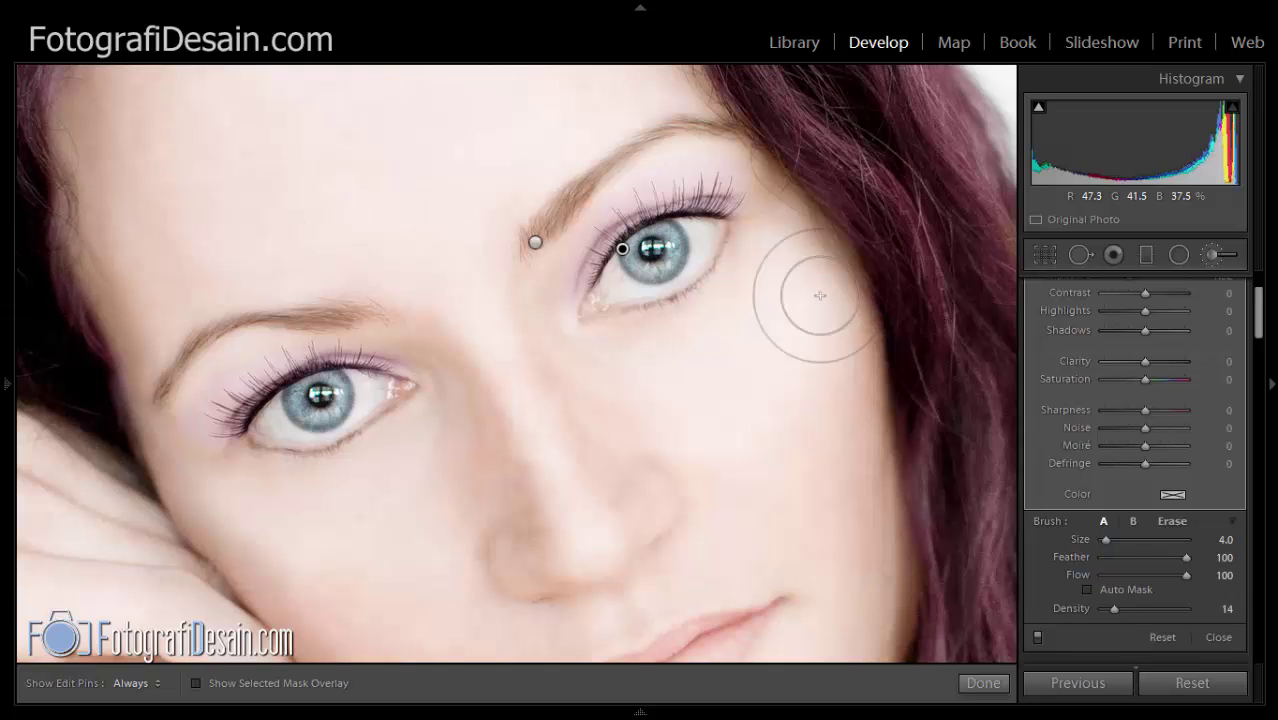
Fit the whole portrait in the view and start a new brush mask at exposure −1.52.
{"action": "left_click_drag", "start_coordinate": [1260, 312], "coordinate": [1259, 290]}
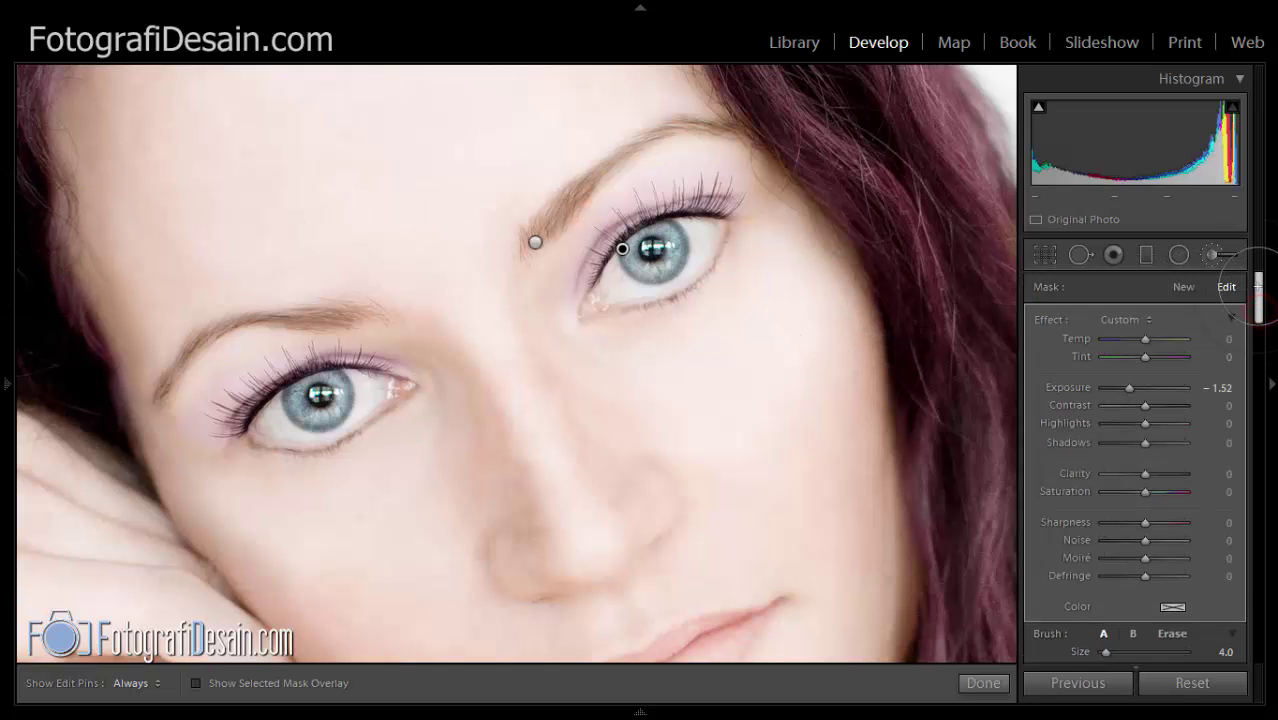
{"action": "mouse_move", "coordinate": [5, 383]}
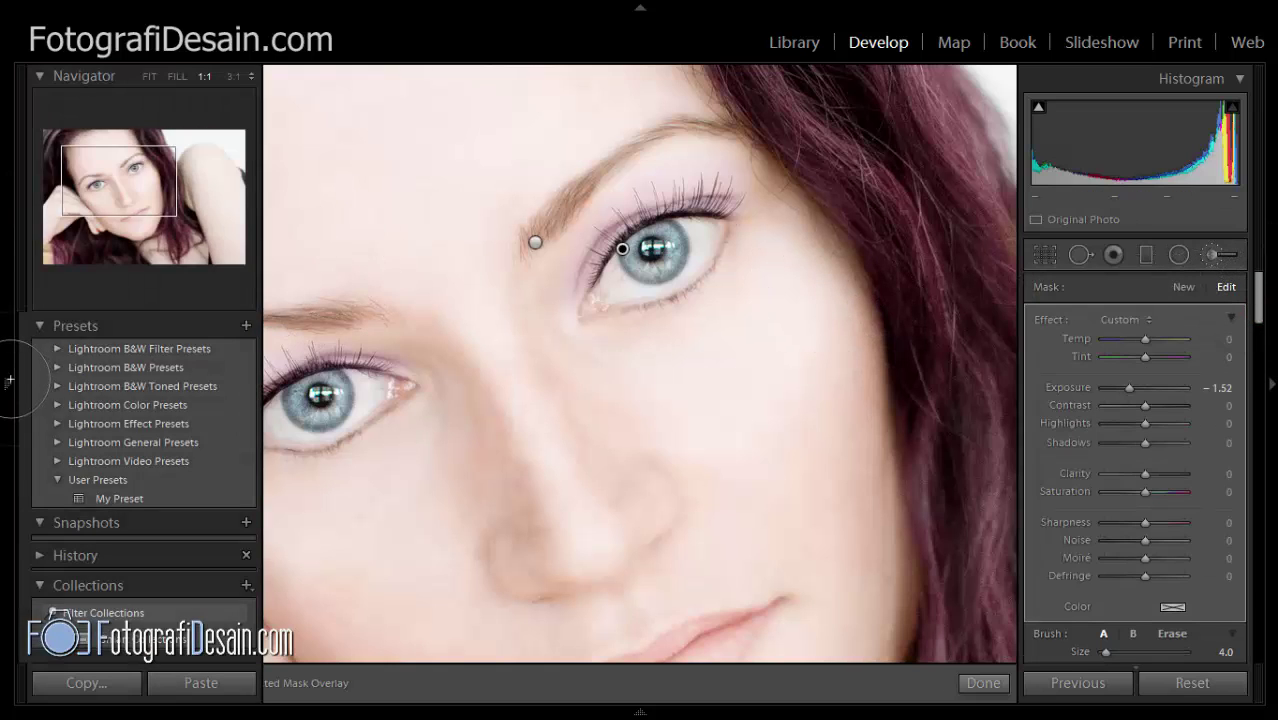
{"action": "left_click", "coordinate": [108, 200]}
{"action": "left_click", "coordinate": [149, 76]}
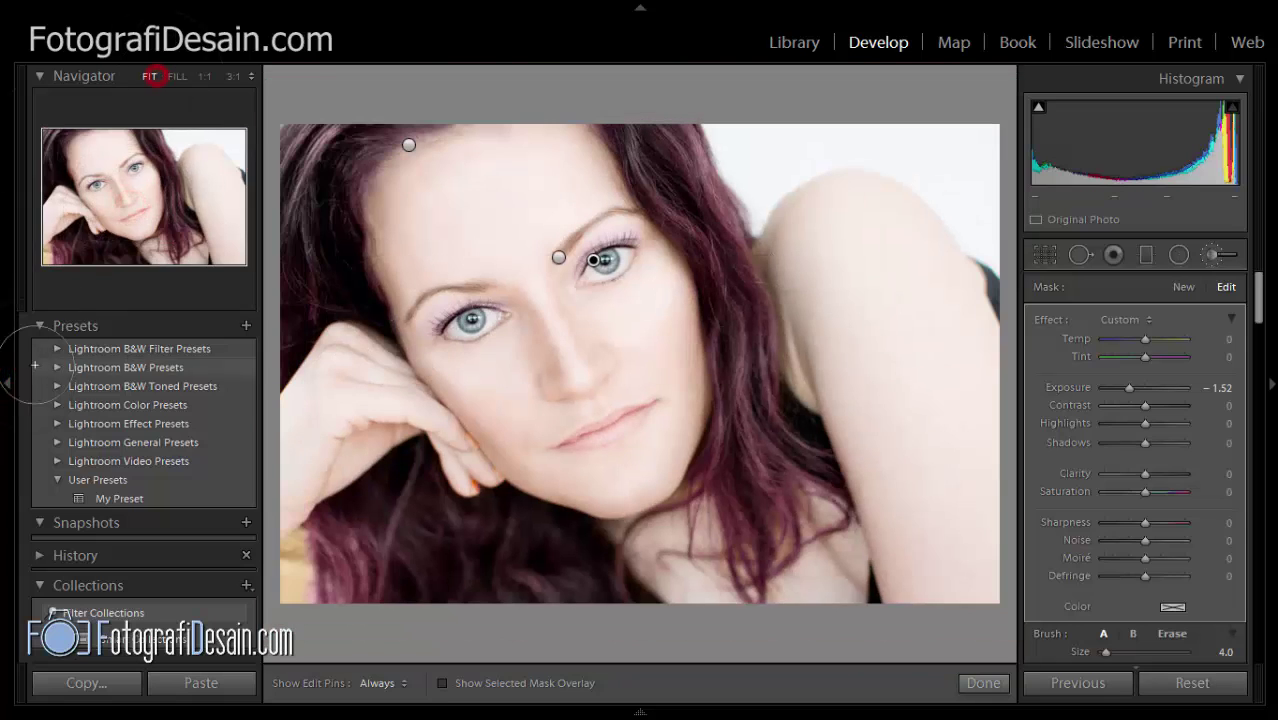
{"action": "left_click", "coordinate": [1183, 286]}
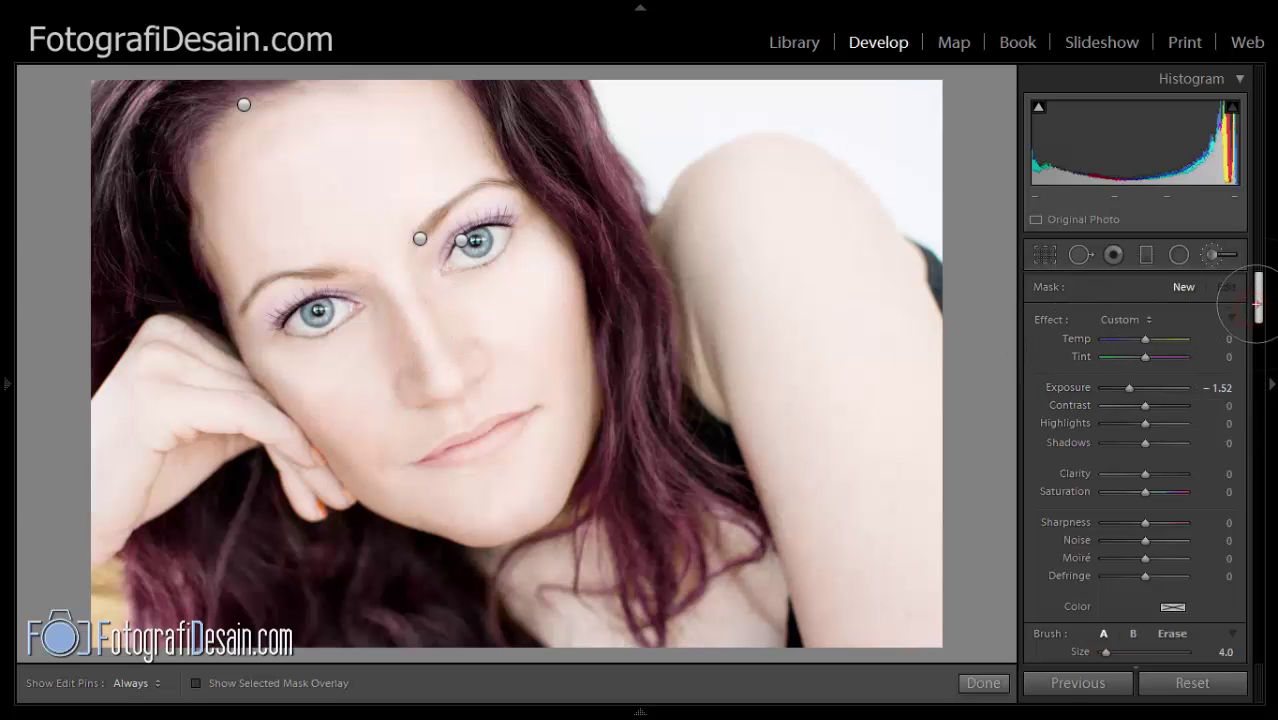
{"action": "left_click_drag", "start_coordinate": [1257, 299], "coordinate": [1257, 330]}
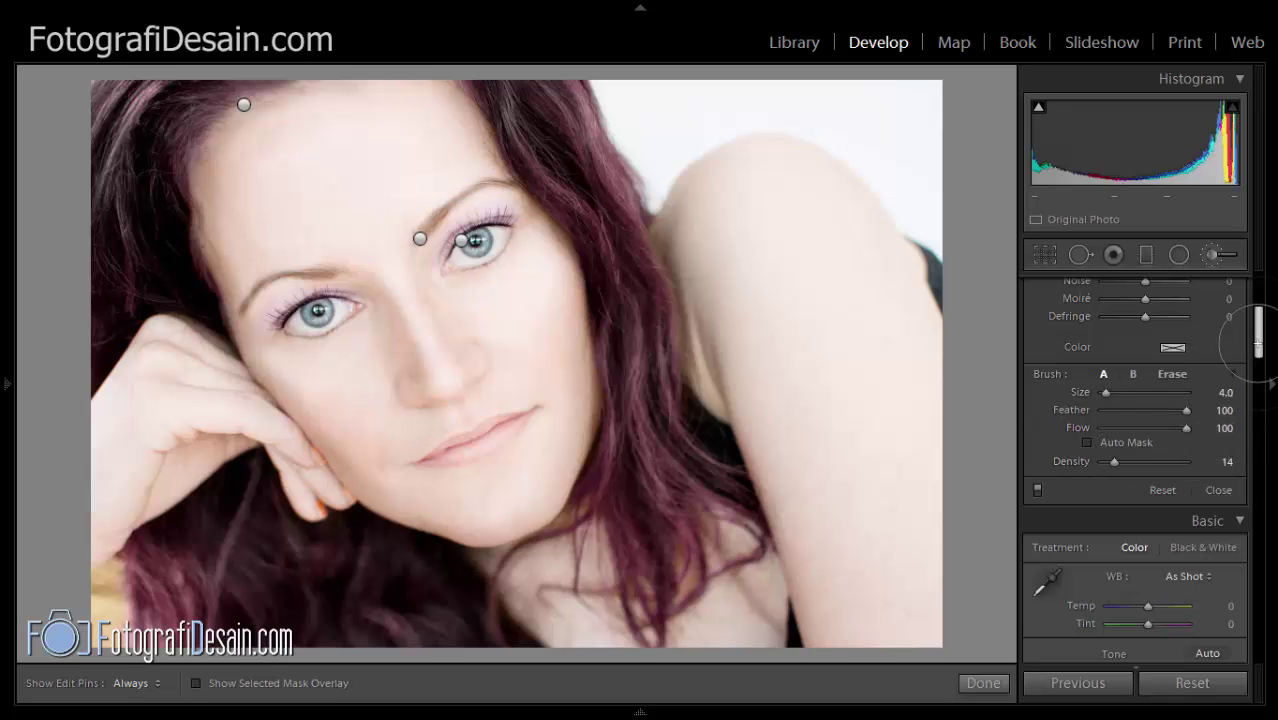
{"action": "scroll", "coordinate": [1250, 340], "scroll_direction": "up", "scroll_amount": 5}
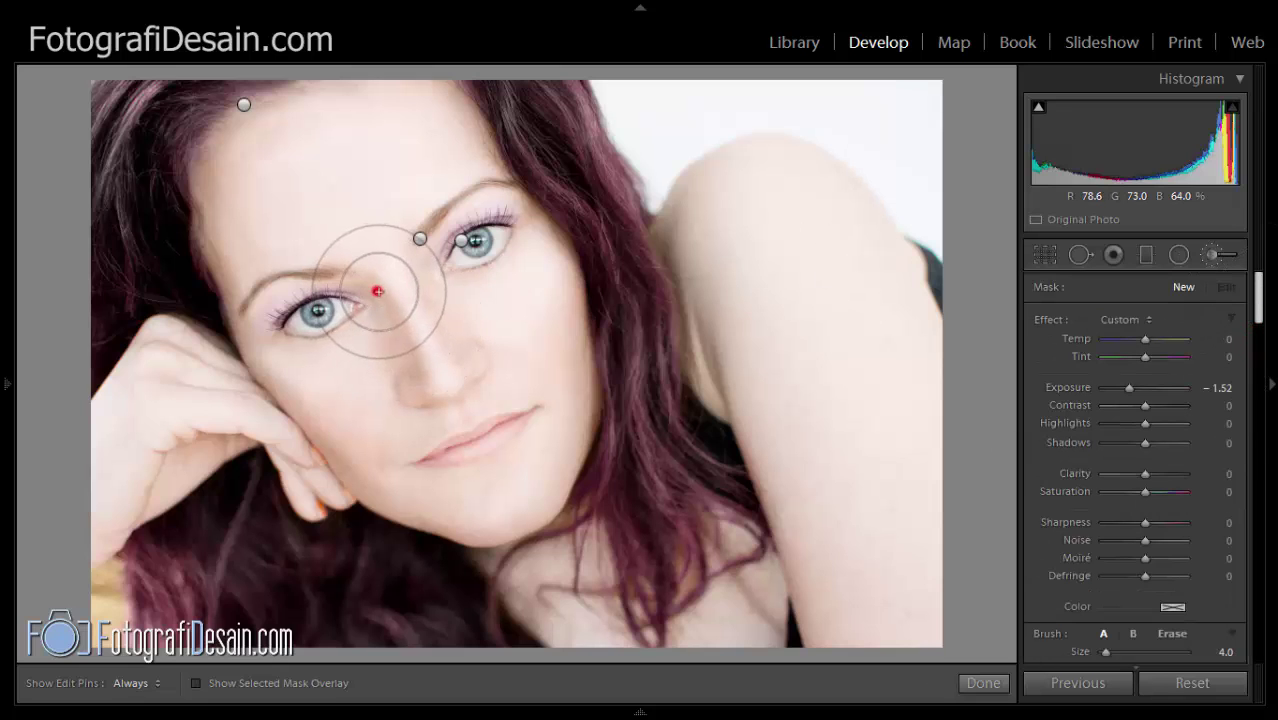
Paint a darkening stroke down the side of the nose from the inner eye corner to the nostril.
{"action": "key", "text": "h"}
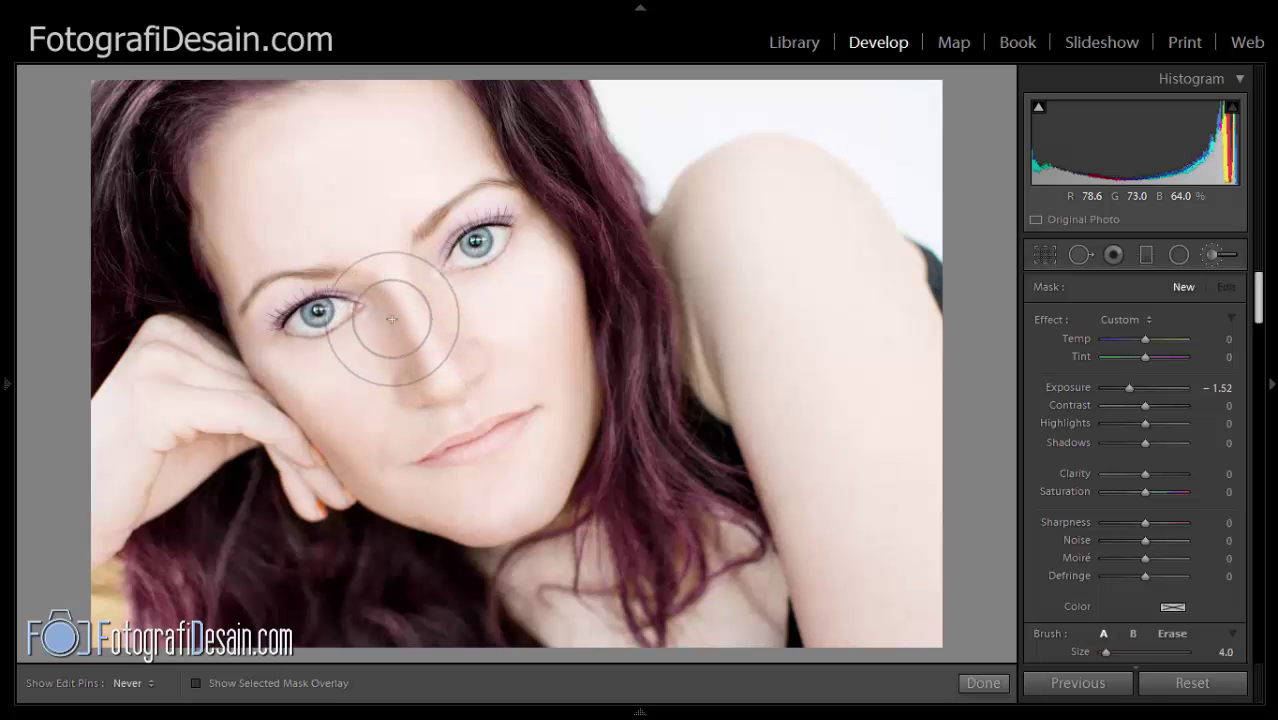
{"action": "mouse_move", "coordinate": [392, 319]}
{"action": "left_mouse_down"}
{"action": "mouse_move", "coordinate": [388, 294]}
{"action": "mouse_move", "coordinate": [414, 390]}
{"action": "left_mouse_up"}
{"action": "key", "text": "h"}
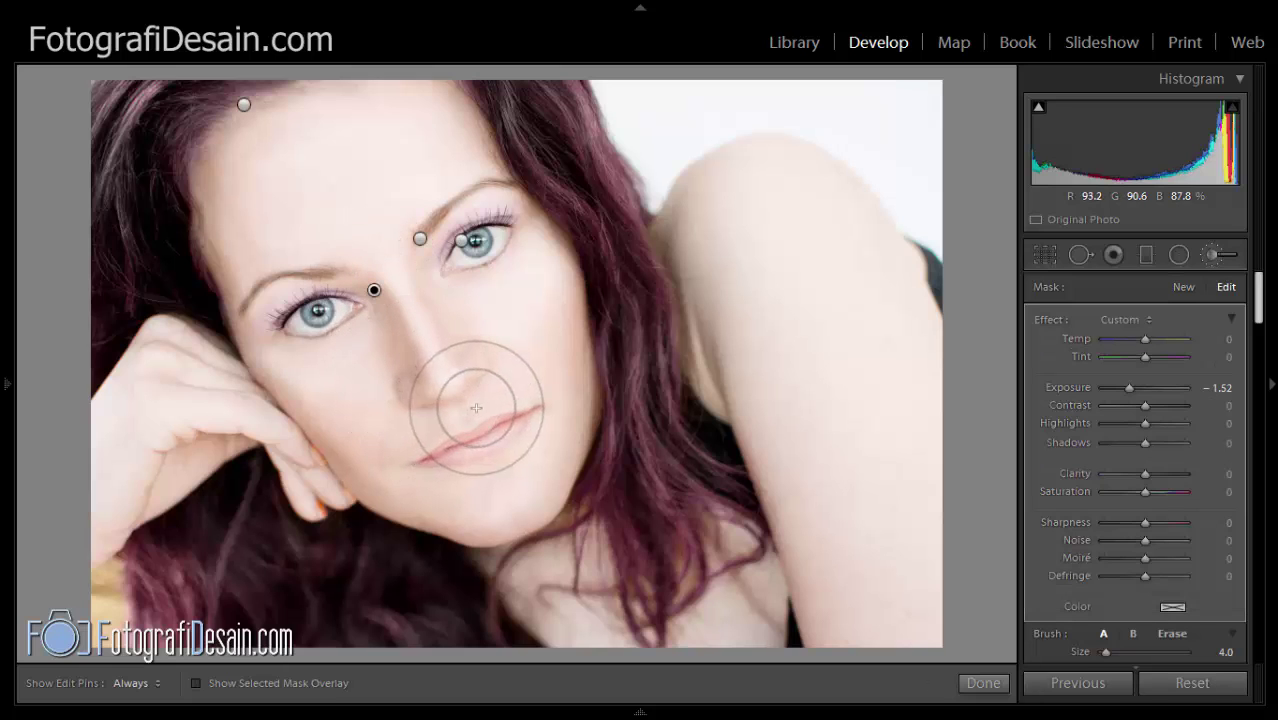
Darken the area between nose and upper lip and the nostril with brush size 1.0, and undo the last dab.
{"action": "key", "text": "h"}
{"action": "mouse_move", "coordinate": [474, 409]}
{"action": "left_mouse_down"}
{"action": "mouse_move", "coordinate": [458, 413]}
{"action": "mouse_move", "coordinate": [472, 427]}
{"action": "left_mouse_up"}
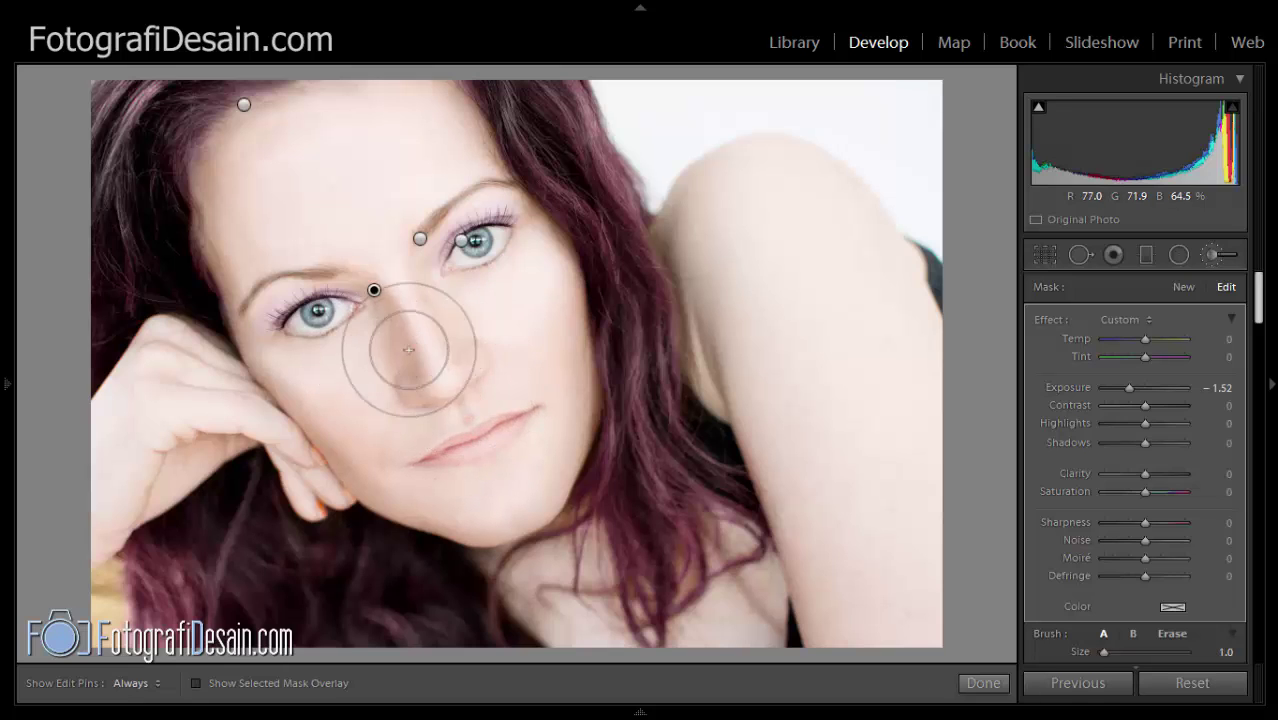
{"action": "left_click", "coordinate": [405, 384]}
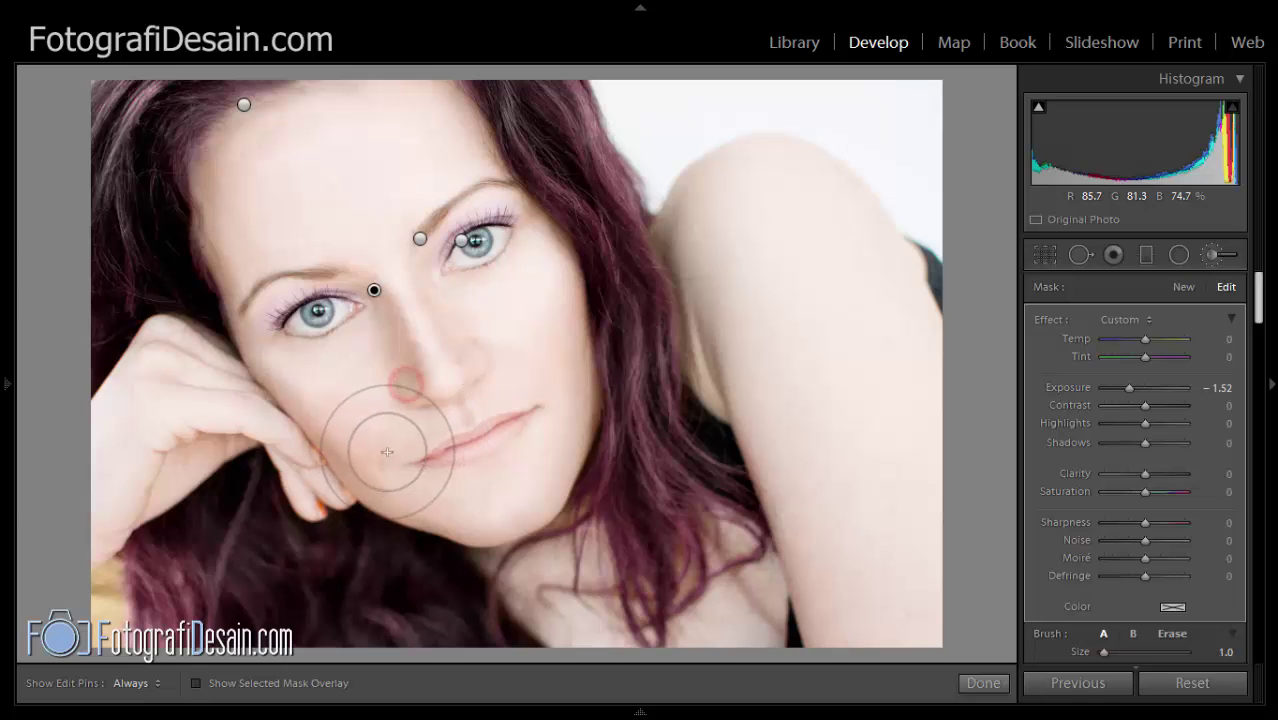
{"action": "left_click", "coordinate": [387, 452]}
{"action": "key", "text": "ctrl+z"}
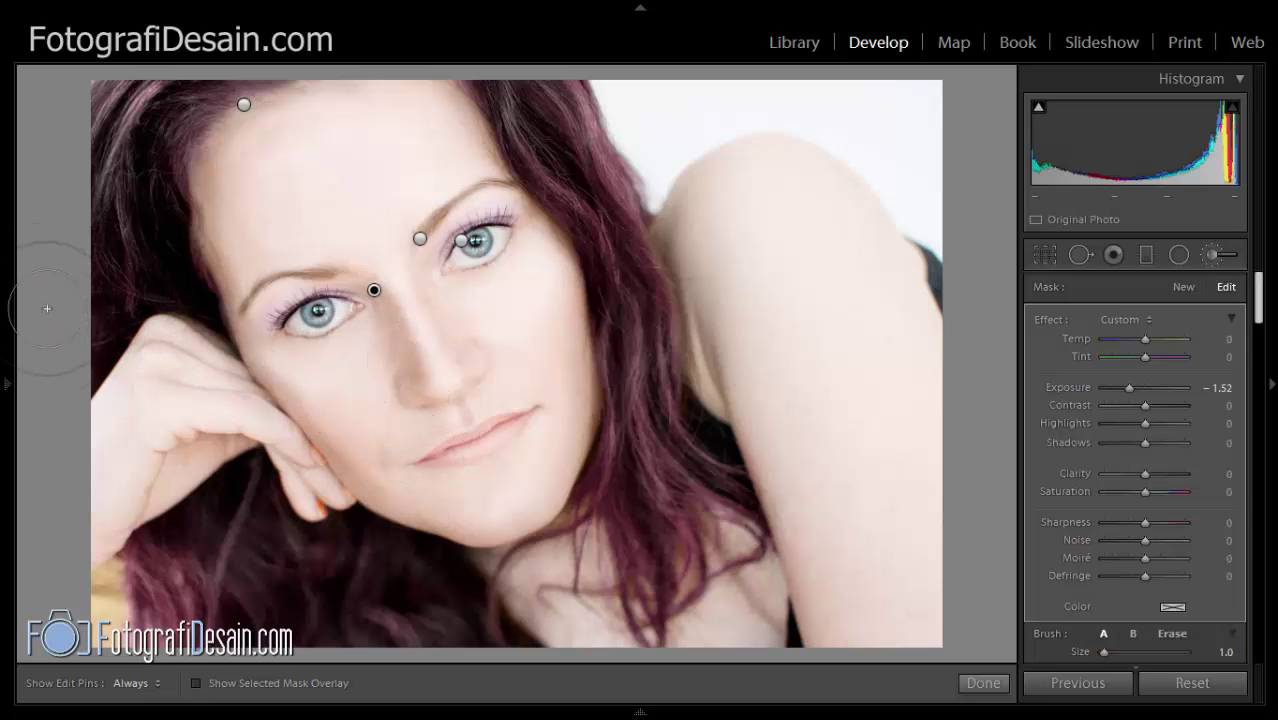
Darken the upper and lower lip outlines with a new brush mask at exposure −1.52 and brush size 1.0.
{"action": "mouse_move", "coordinate": [5, 370]}
{"action": "left_click", "coordinate": [127, 213]}
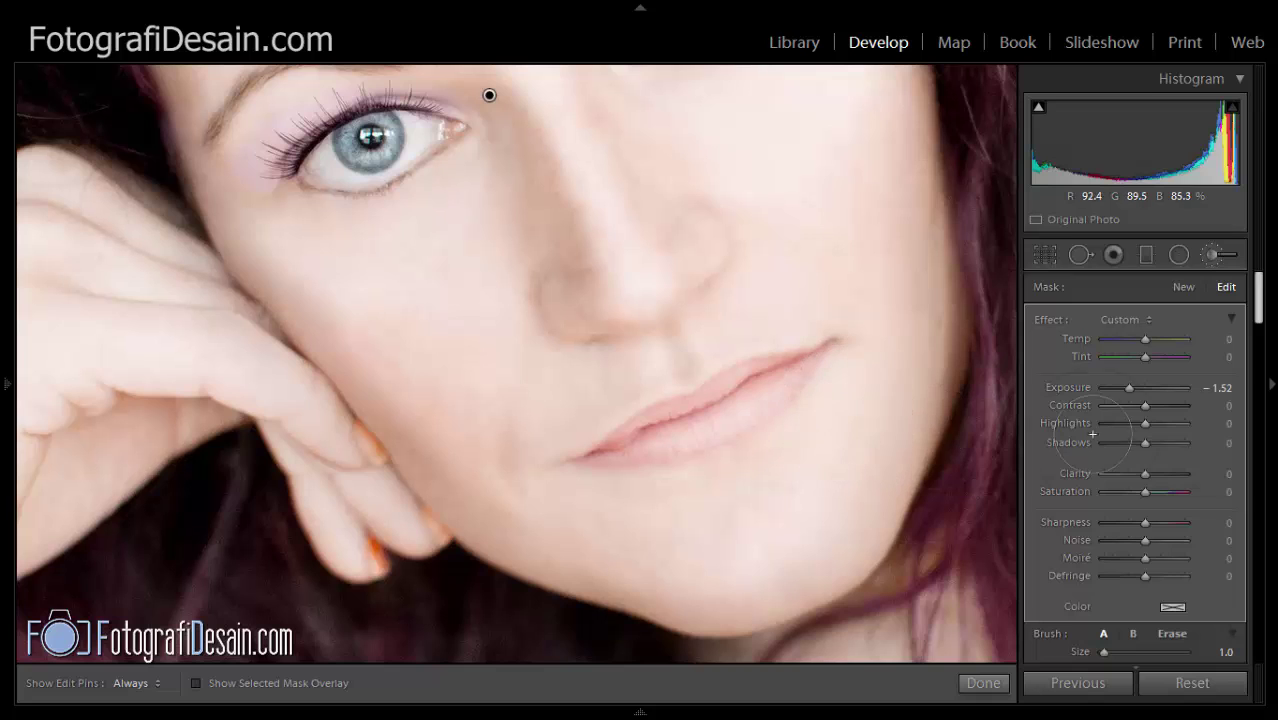
{"action": "left_click", "coordinate": [1183, 287]}
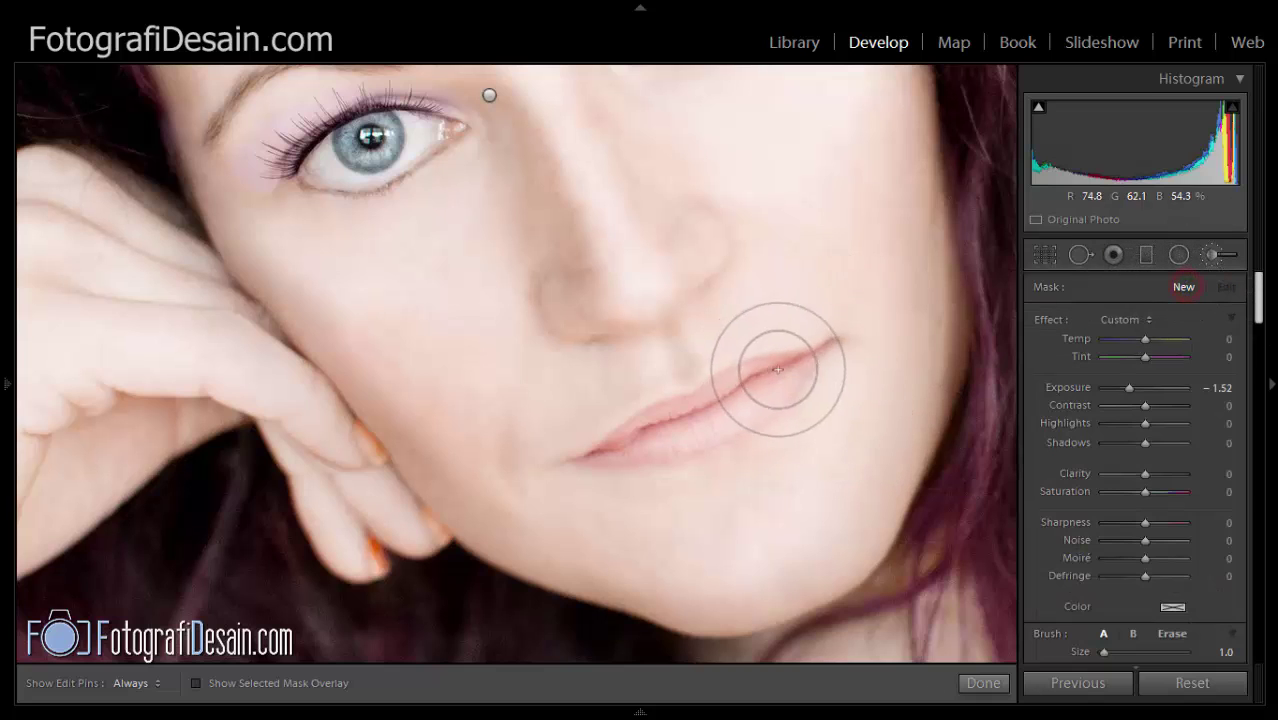
{"action": "key", "text": "h"}
{"action": "left_click_drag", "start_coordinate": [821, 353], "coordinate": [585, 451]}
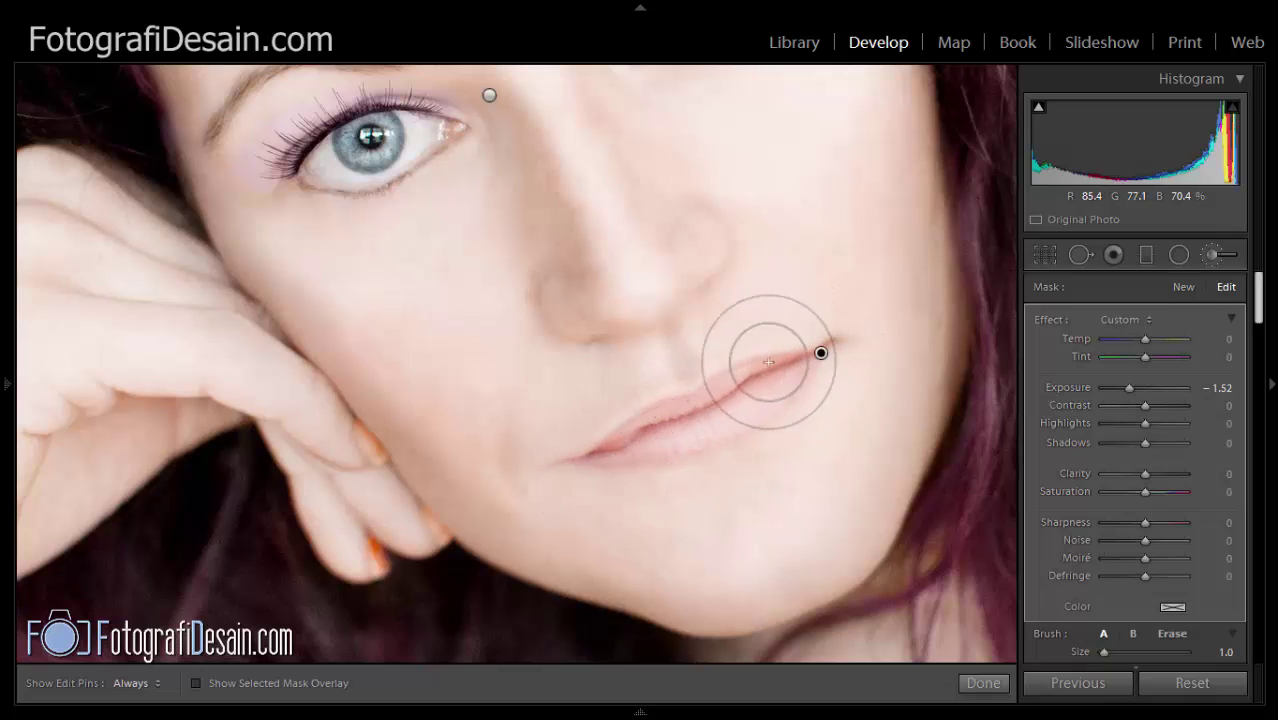
{"action": "mouse_move", "coordinate": [805, 375]}
{"action": "left_mouse_down"}
{"action": "mouse_move", "coordinate": [712, 447]}
{"action": "mouse_move", "coordinate": [586, 470]}
{"action": "left_mouse_up"}
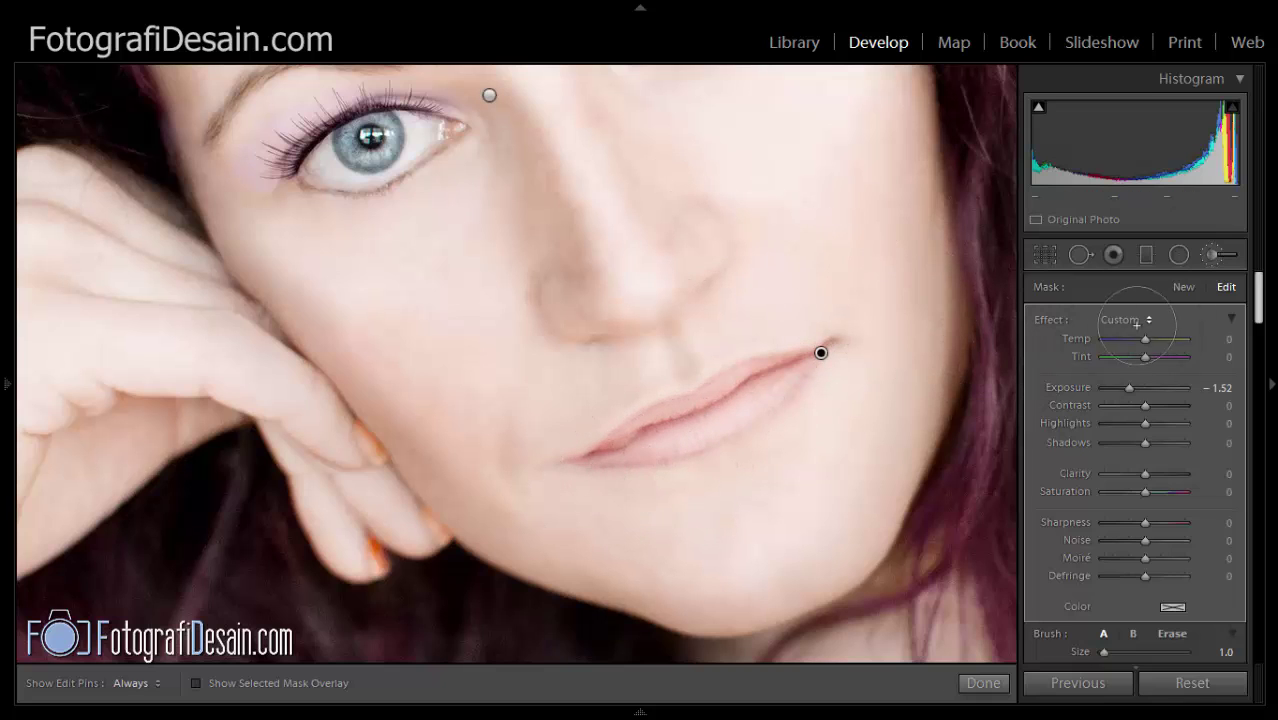
Paint highlights on the lower and upper lips with a new brush mask at clarity 31, and set its exposure to 1.06.
{"action": "left_click", "coordinate": [1184, 287]}
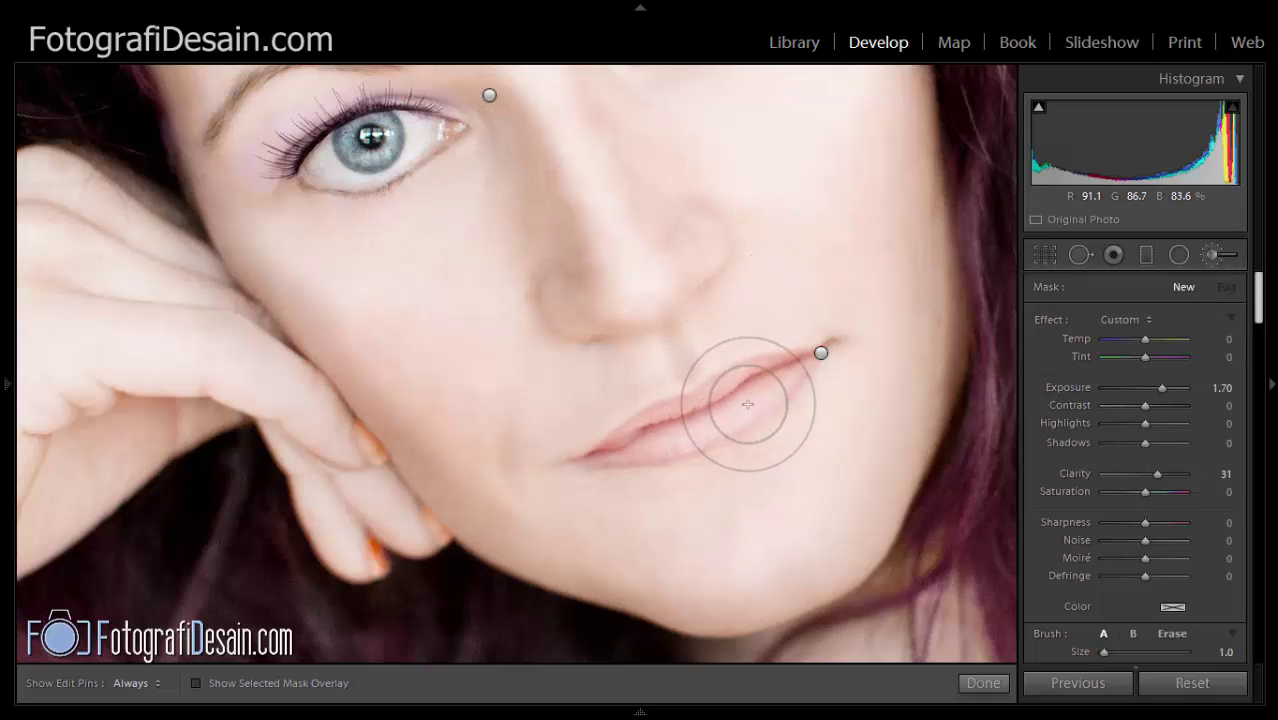
{"action": "mouse_move", "coordinate": [772, 387]}
{"action": "left_mouse_down"}
{"action": "mouse_move", "coordinate": [718, 428]}
{"action": "mouse_move", "coordinate": [618, 457]}
{"action": "left_mouse_up"}
{"action": "key", "text": "h"}
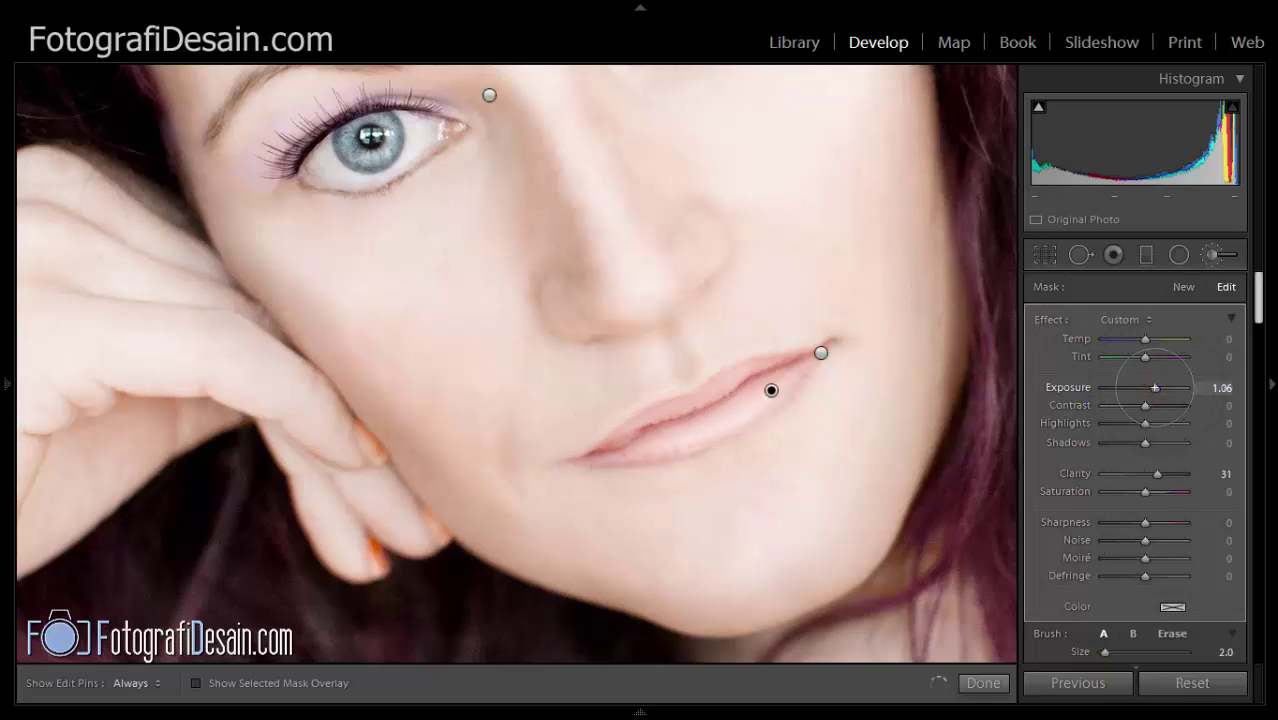
{"action": "left_click_drag", "start_coordinate": [733, 378], "coordinate": [651, 417]}
{"action": "key", "text": "bracketleft"}
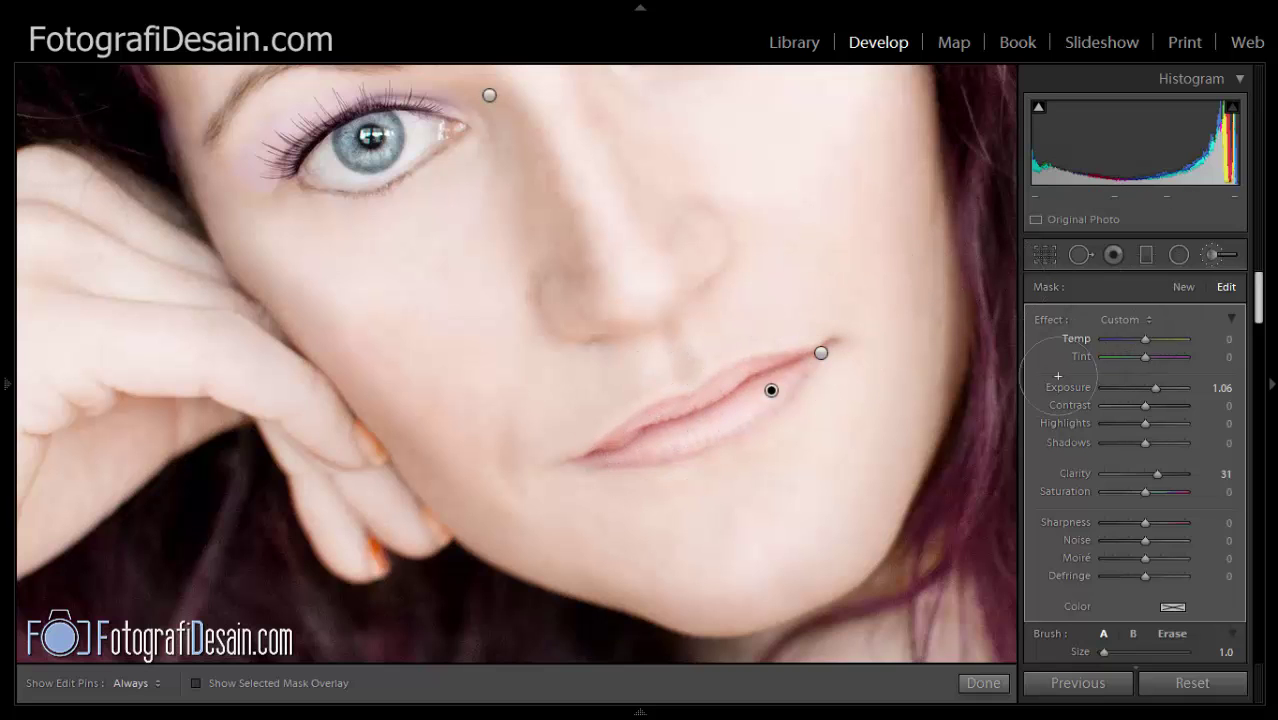
Brighten the irises of both eyes with a new brush mask at exposure 1.70, clarity 31 and brush size 1.0.
{"action": "mouse_move", "coordinate": [8, 275]}
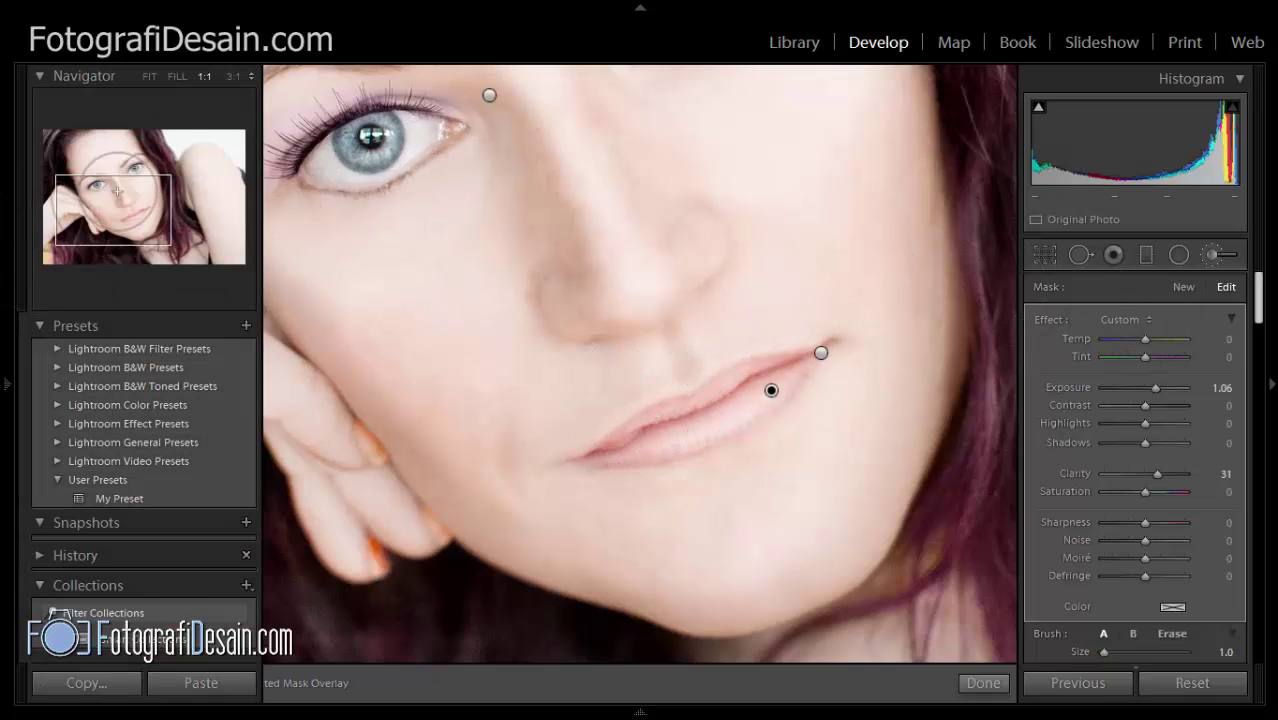
{"action": "left_click_drag", "start_coordinate": [122, 211], "coordinate": [127, 180]}
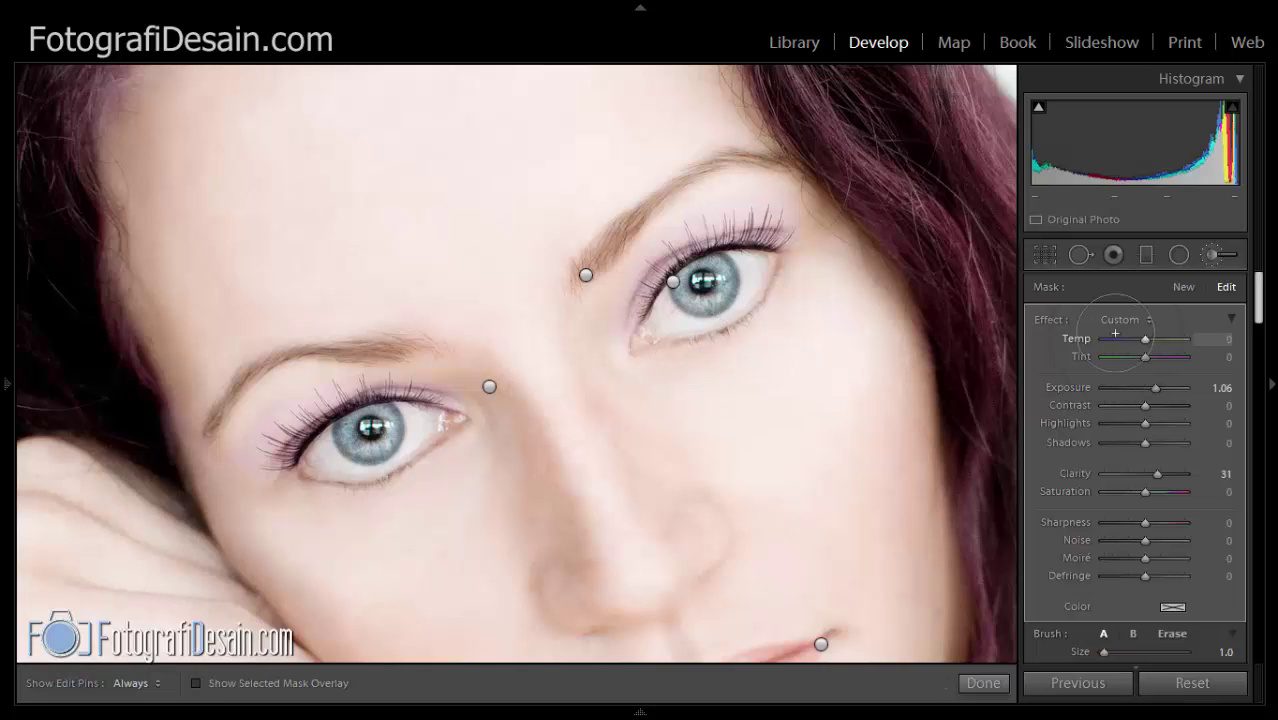
{"action": "left_click", "coordinate": [1183, 287]}
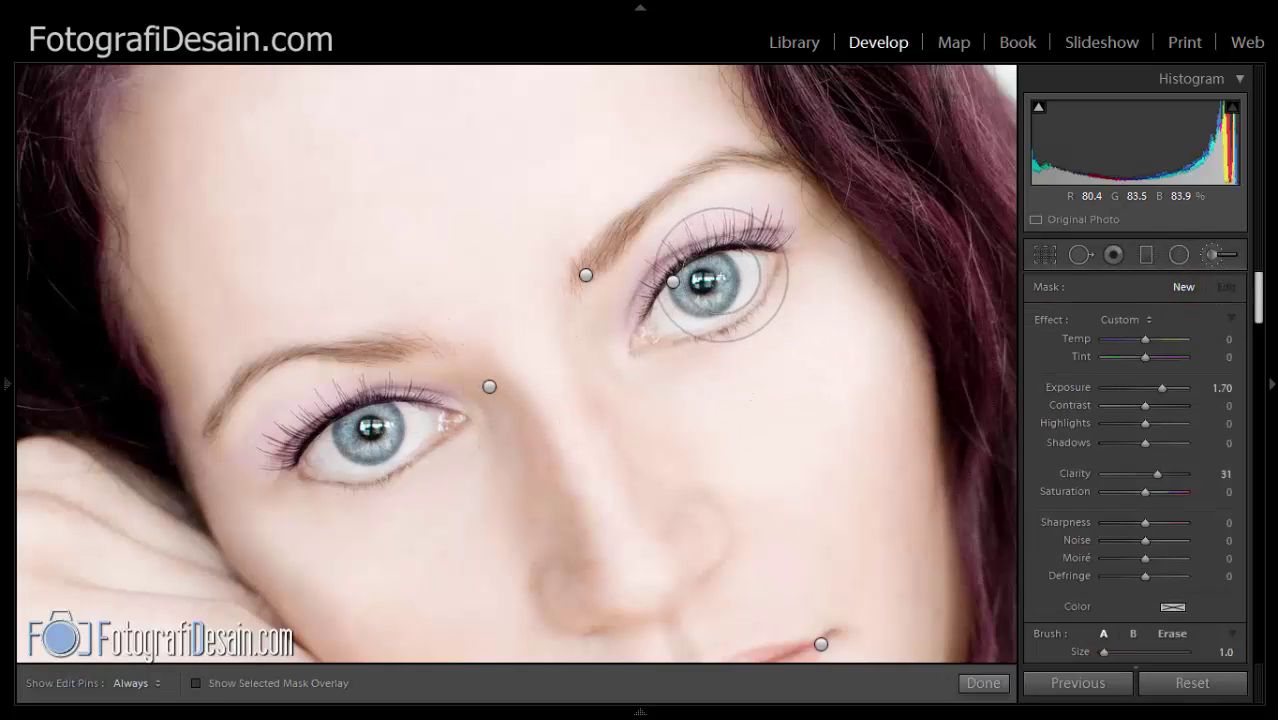
{"action": "key", "text": "h"}
{"action": "left_click_drag", "start_coordinate": [713, 262], "coordinate": [727, 279]}
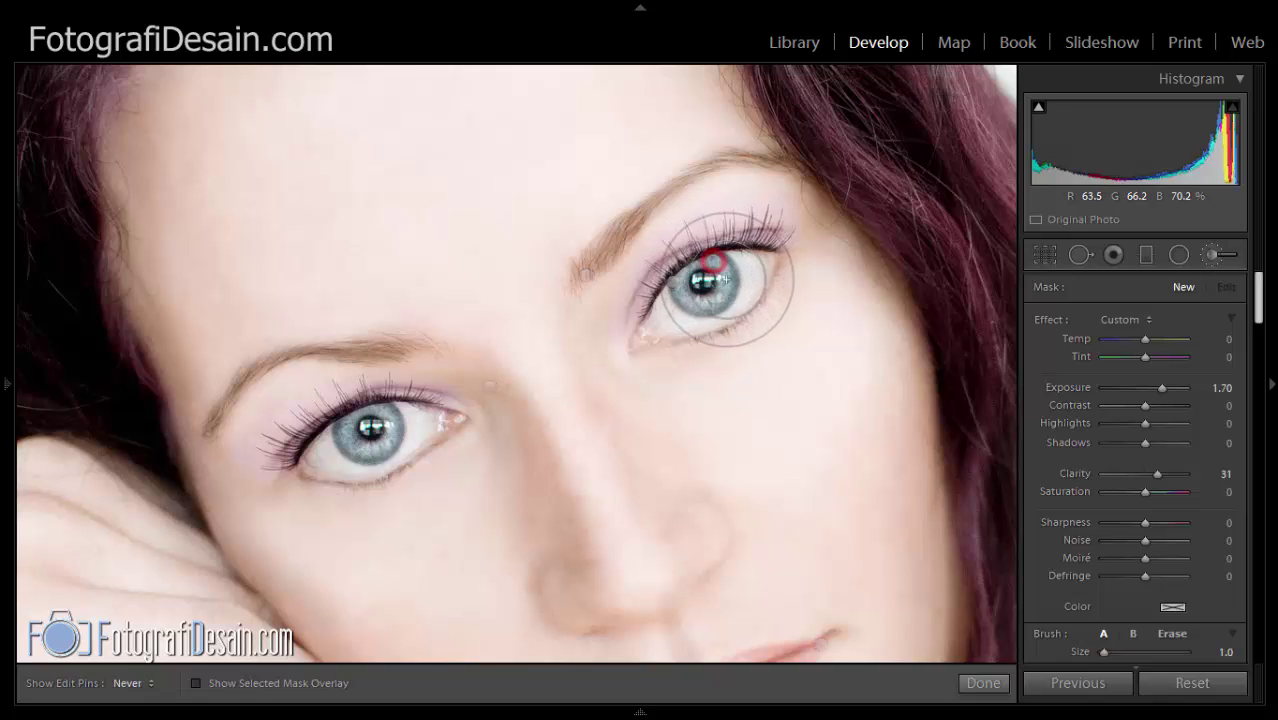
{"action": "key", "text": "h"}
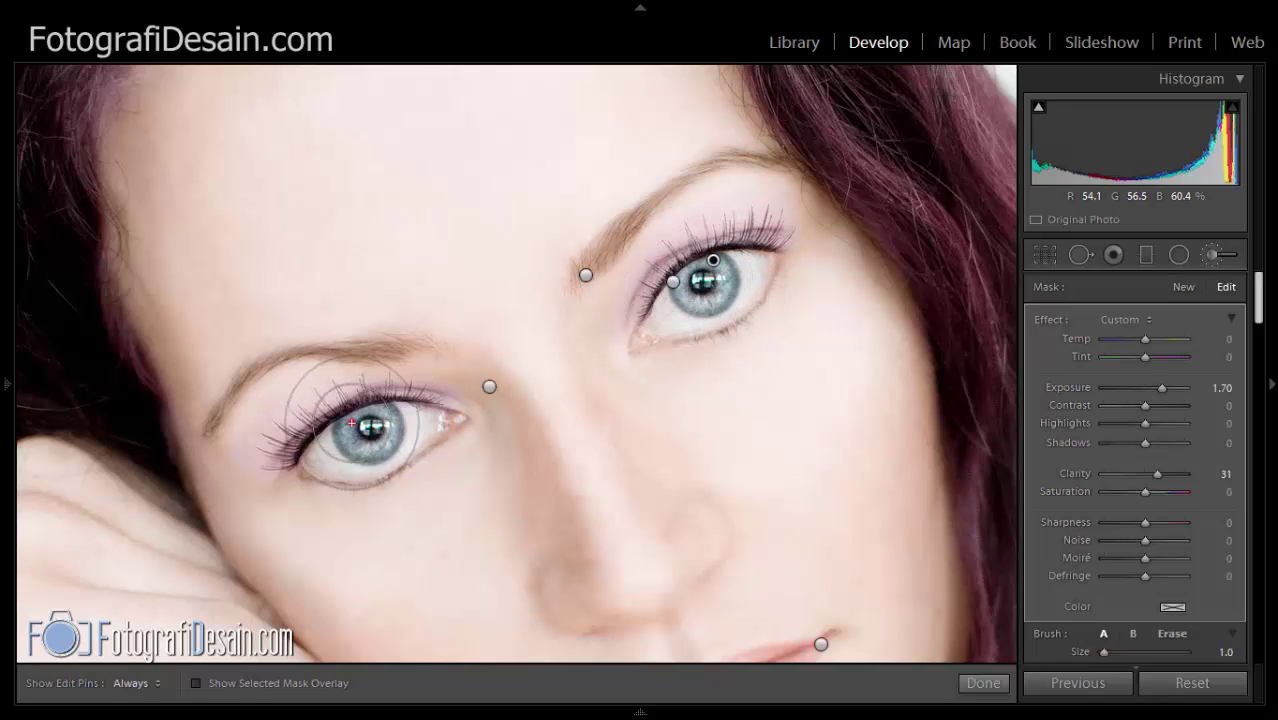
{"action": "key", "text": "h"}
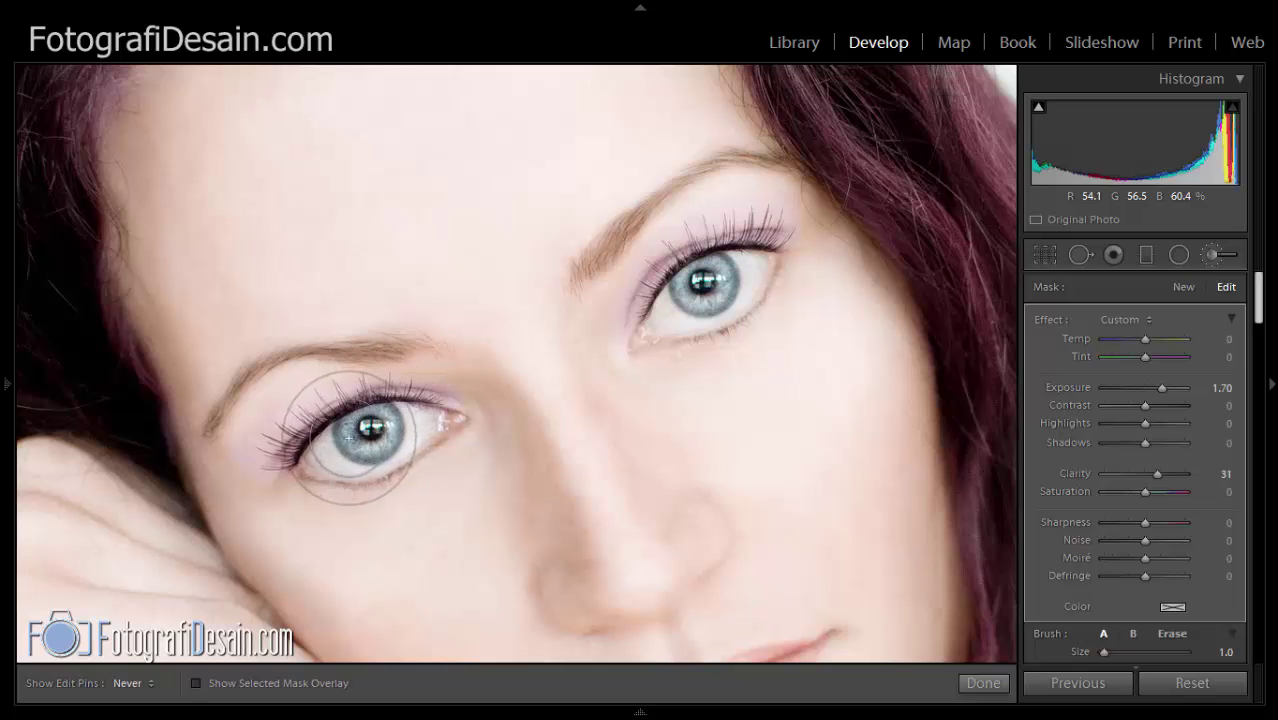
{"action": "key", "text": "h"}
Brighten the nose bridge and the cheeks under the eyes with a new mask at exposure 1.70, and undo the extra chin stroke.
{"action": "mouse_move", "coordinate": [62, 155]}
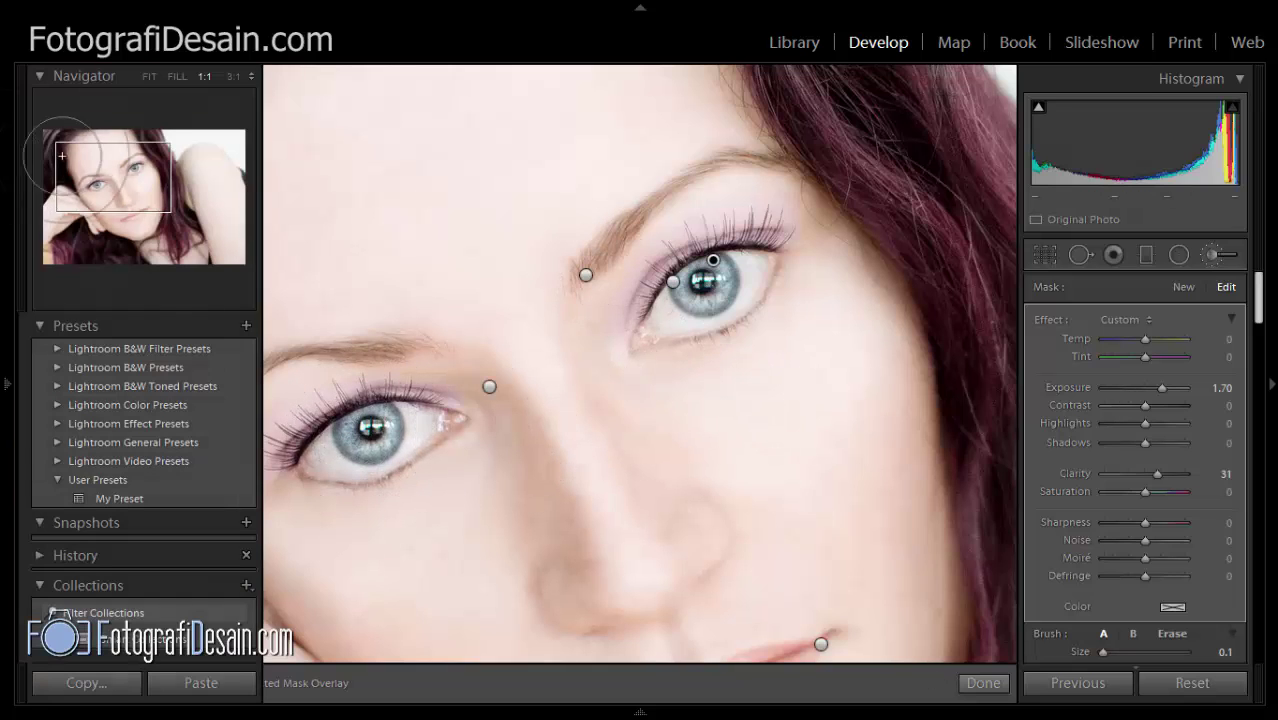
{"action": "left_click", "coordinate": [100, 177]}
{"action": "left_click", "coordinate": [151, 77]}
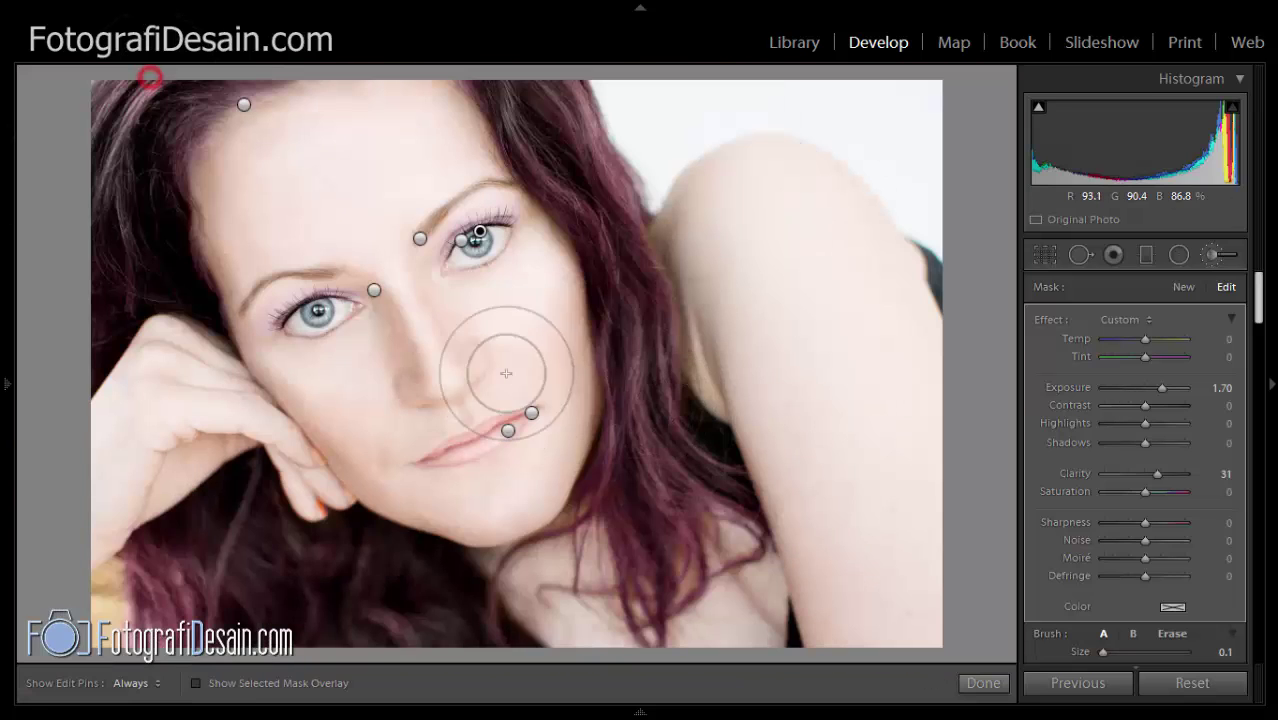
{"action": "left_click", "coordinate": [1183, 287]}
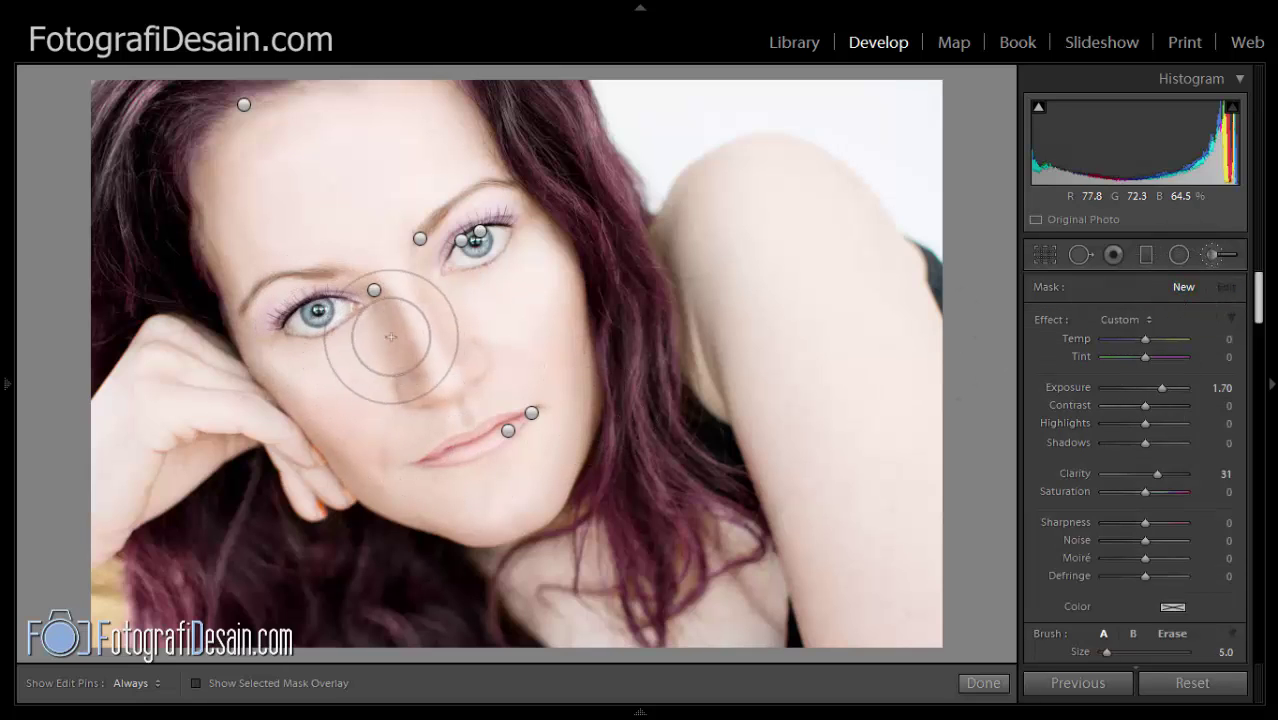
{"action": "left_click", "coordinate": [391, 261]}
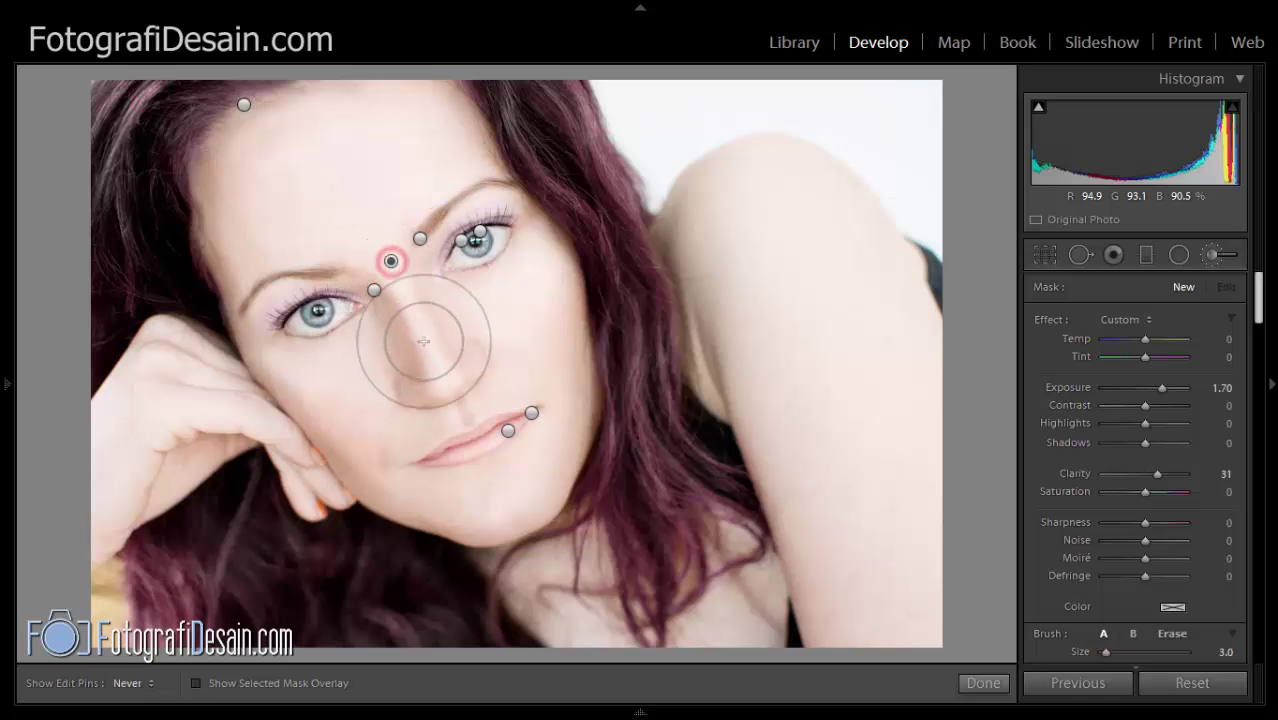
{"action": "mouse_move", "coordinate": [453, 294]}
{"action": "left_mouse_down"}
{"action": "mouse_move", "coordinate": [474, 327]}
{"action": "mouse_move", "coordinate": [505, 325]}
{"action": "left_mouse_up"}
{"action": "mouse_move", "coordinate": [372, 322]}
{"action": "left_mouse_down"}
{"action": "mouse_move", "coordinate": [314, 366]}
{"action": "mouse_move", "coordinate": [347, 372]}
{"action": "mouse_move", "coordinate": [364, 352]}
{"action": "mouse_move", "coordinate": [370, 389]}
{"action": "mouse_move", "coordinate": [330, 372]}
{"action": "left_mouse_up"}
{"action": "mouse_move", "coordinate": [478, 313]}
{"action": "left_mouse_down"}
{"action": "mouse_move", "coordinate": [514, 335]}
{"action": "mouse_move", "coordinate": [528, 291]}
{"action": "left_mouse_up"}
{"action": "key", "text": "h"}
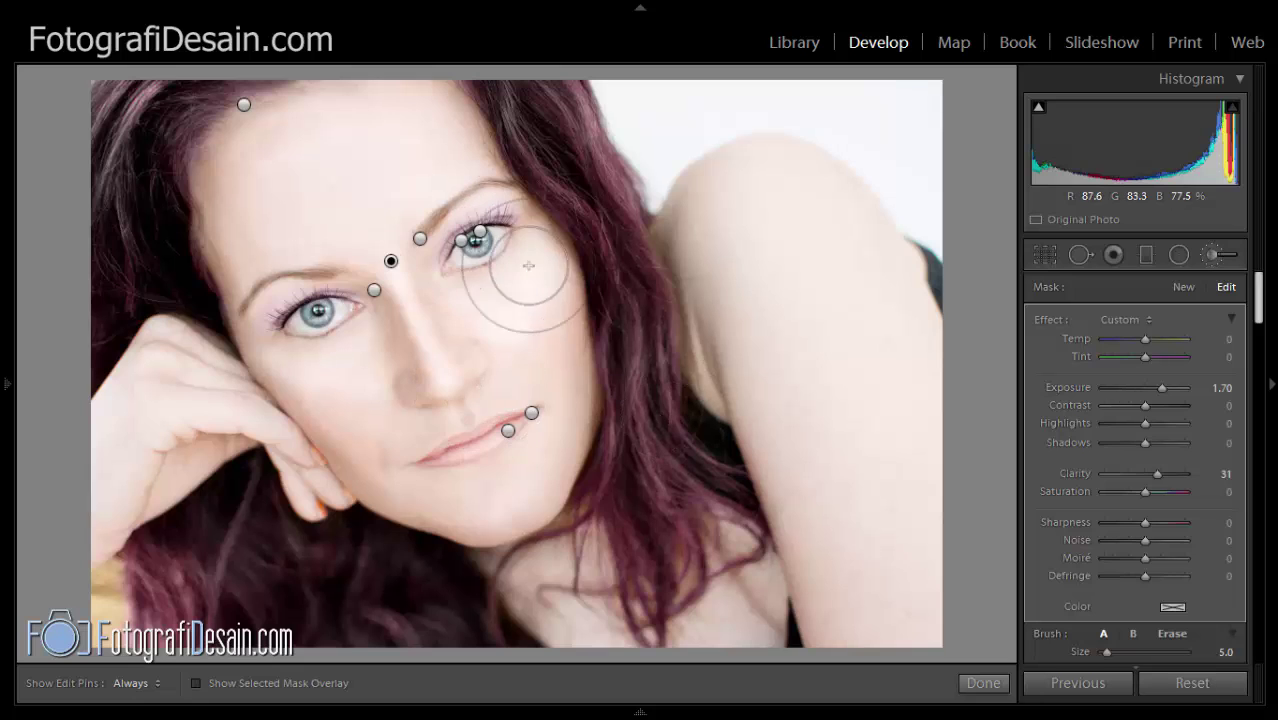
{"action": "mouse_move", "coordinate": [513, 496]}
{"action": "left_mouse_down"}
{"action": "mouse_move", "coordinate": [489, 508]}
{"action": "mouse_move", "coordinate": [531, 461]}
{"action": "mouse_move", "coordinate": [493, 475]}
{"action": "mouse_move", "coordinate": [467, 505]}
{"action": "mouse_move", "coordinate": [481, 505]}
{"action": "left_mouse_up"}
{"action": "key", "text": "ctrl+z"}
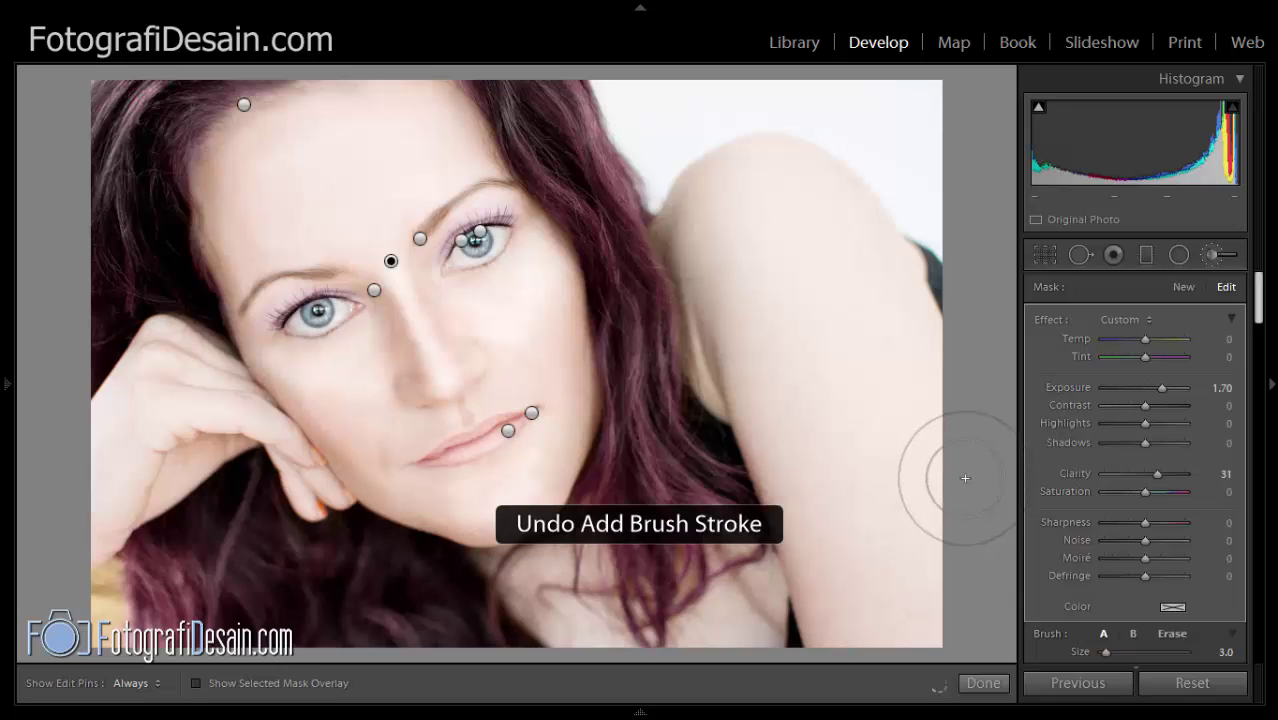
Start a new brush mask at exposure 1.33 and brush size 3.0, and brighten the chin.
{"action": "left_click", "coordinate": [1183, 286]}
{"action": "scroll", "coordinate": [1259, 305], "scroll_direction": "down", "scroll_amount": 3}
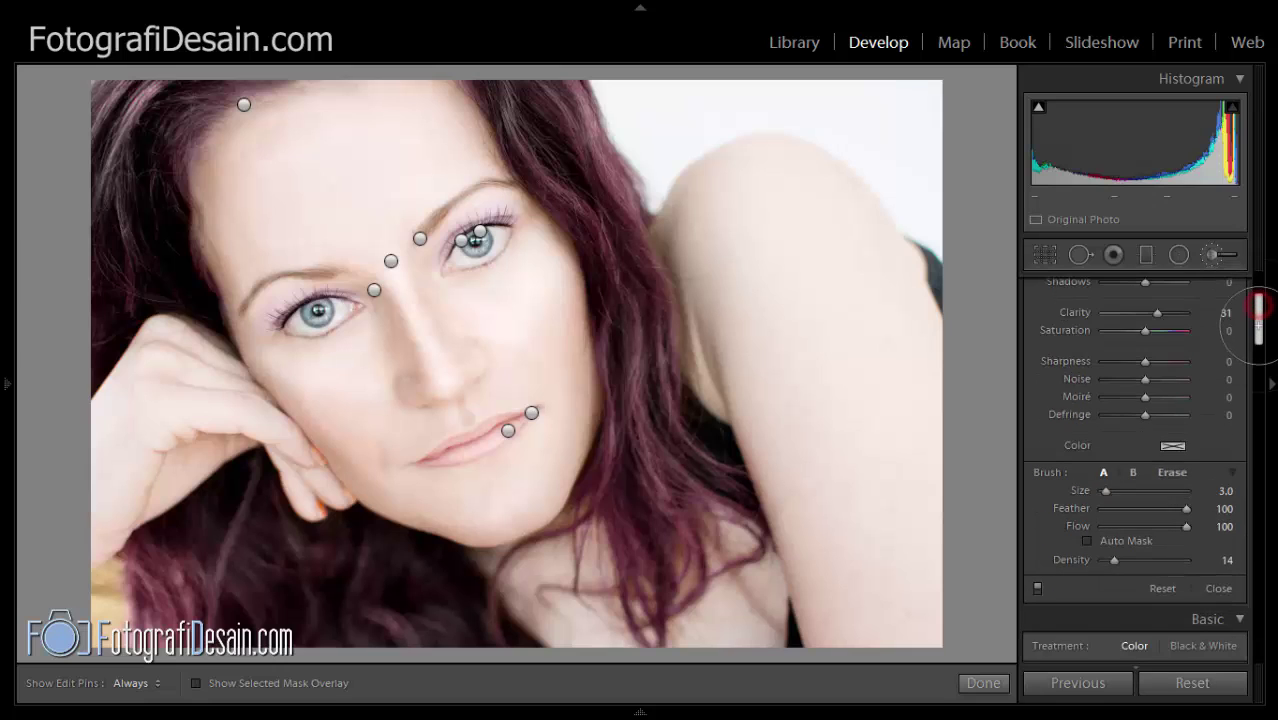
{"action": "scroll", "coordinate": [1256, 320], "scroll_direction": "up", "scroll_amount": 1}
{"action": "scroll", "coordinate": [1259, 315], "scroll_direction": "up", "scroll_amount": 2}
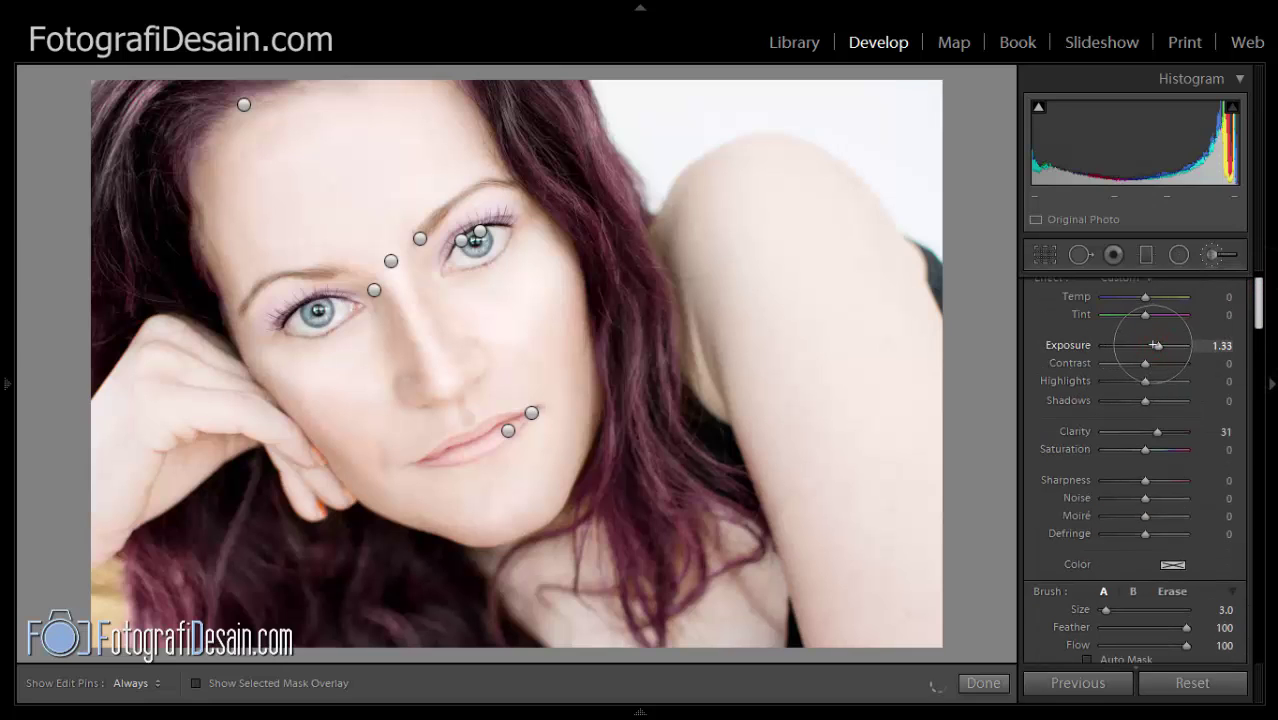
{"action": "left_click_drag", "start_coordinate": [1256, 307], "coordinate": [1257, 342]}
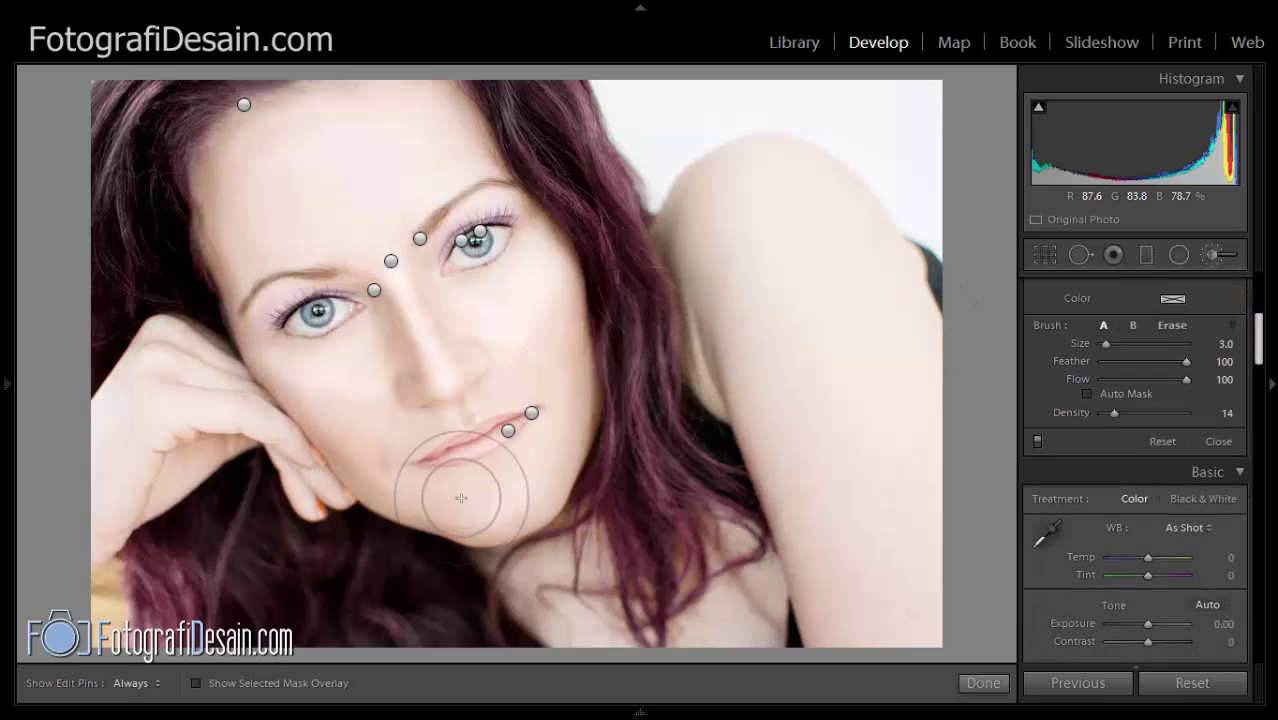
{"action": "scroll", "coordinate": [461, 498], "scroll_direction": "up", "scroll_amount": 2}
{"action": "mouse_move", "coordinate": [511, 480]}
{"action": "left_mouse_down"}
{"action": "mouse_move", "coordinate": [462, 498]}
{"action": "mouse_move", "coordinate": [551, 463]}
{"action": "mouse_move", "coordinate": [564, 339]}
{"action": "left_mouse_up"}
{"action": "key", "text": "h"}
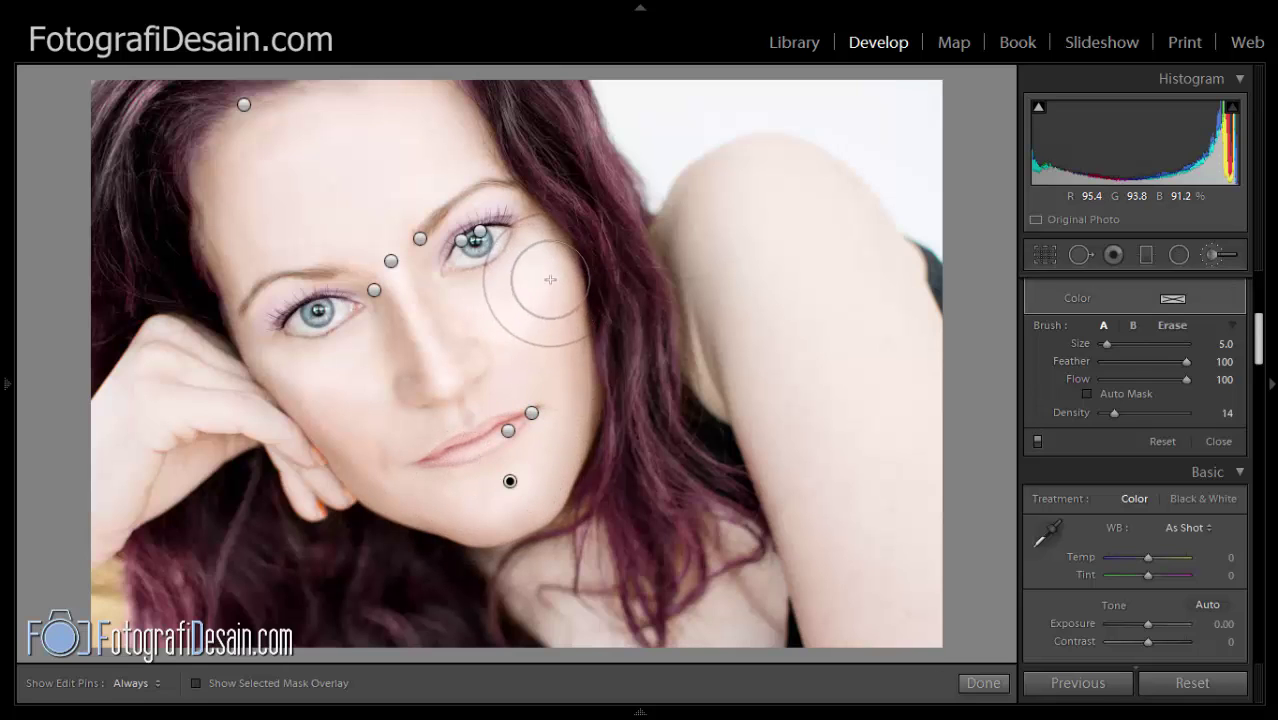
Brighten the cheekbones below both eyes in the same mask, using brush size 7.0.
{"action": "scroll", "coordinate": [355, 376], "scroll_direction": "up", "scroll_amount": 2}
{"action": "left_click_drag", "start_coordinate": [331, 374], "coordinate": [366, 358]}
{"action": "mouse_move", "coordinate": [534, 284]}
{"action": "left_mouse_down"}
{"action": "mouse_move", "coordinate": [526, 316]}
{"action": "mouse_move", "coordinate": [479, 312]}
{"action": "left_mouse_up"}
{"action": "left_click", "coordinate": [463, 303]}
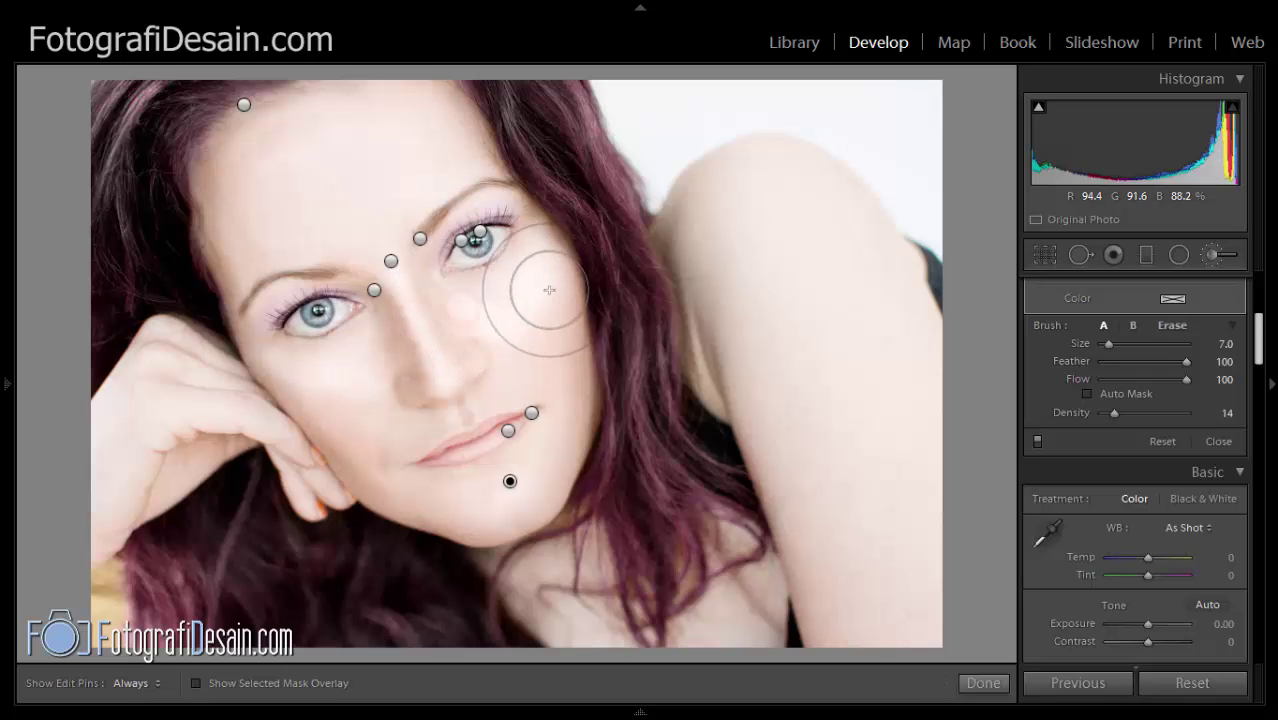
{"action": "mouse_move", "coordinate": [325, 368]}
{"action": "left_mouse_down"}
{"action": "mouse_move", "coordinate": [391, 456]}
{"action": "mouse_move", "coordinate": [471, 408]}
{"action": "mouse_move", "coordinate": [394, 376]}
{"action": "left_mouse_up"}
{"action": "left_click", "coordinate": [531, 285]}
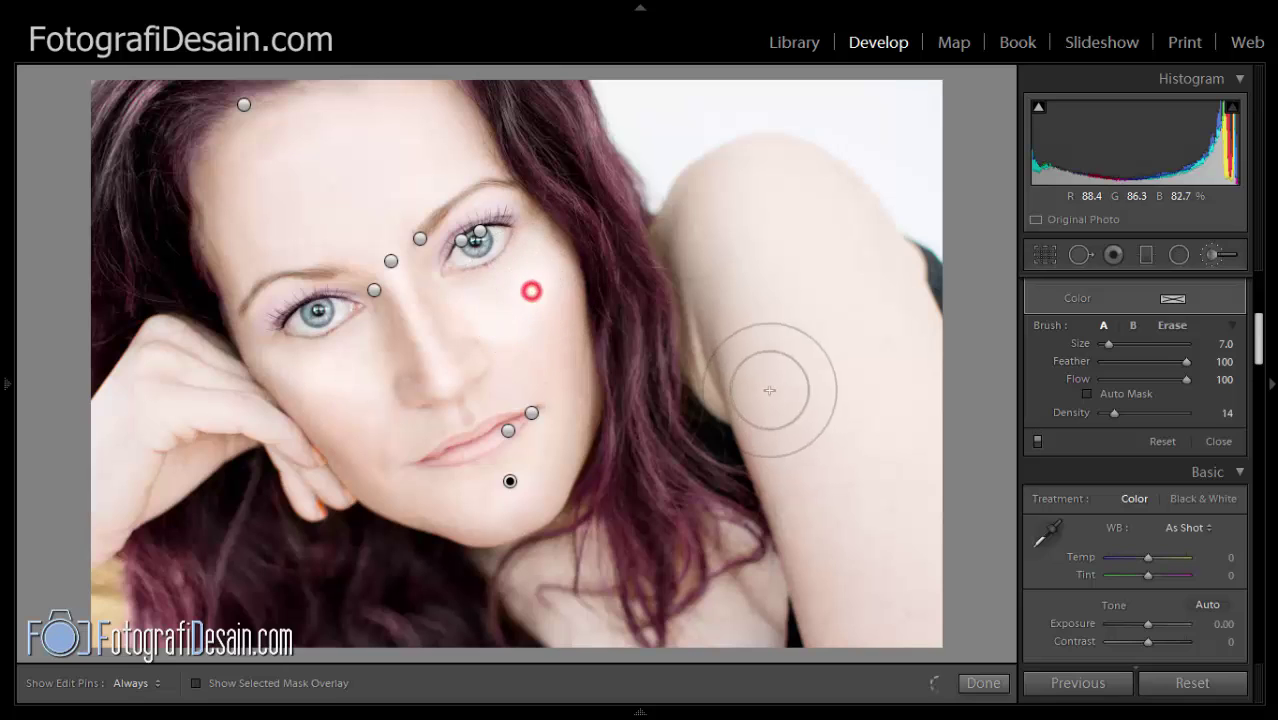
Darken the outer edges of both cheeks with a new brush mask at exposure −1.15, clarity 31 and brush size 7.0.
{"action": "left_click_drag", "start_coordinate": [1258, 342], "coordinate": [1260, 285]}
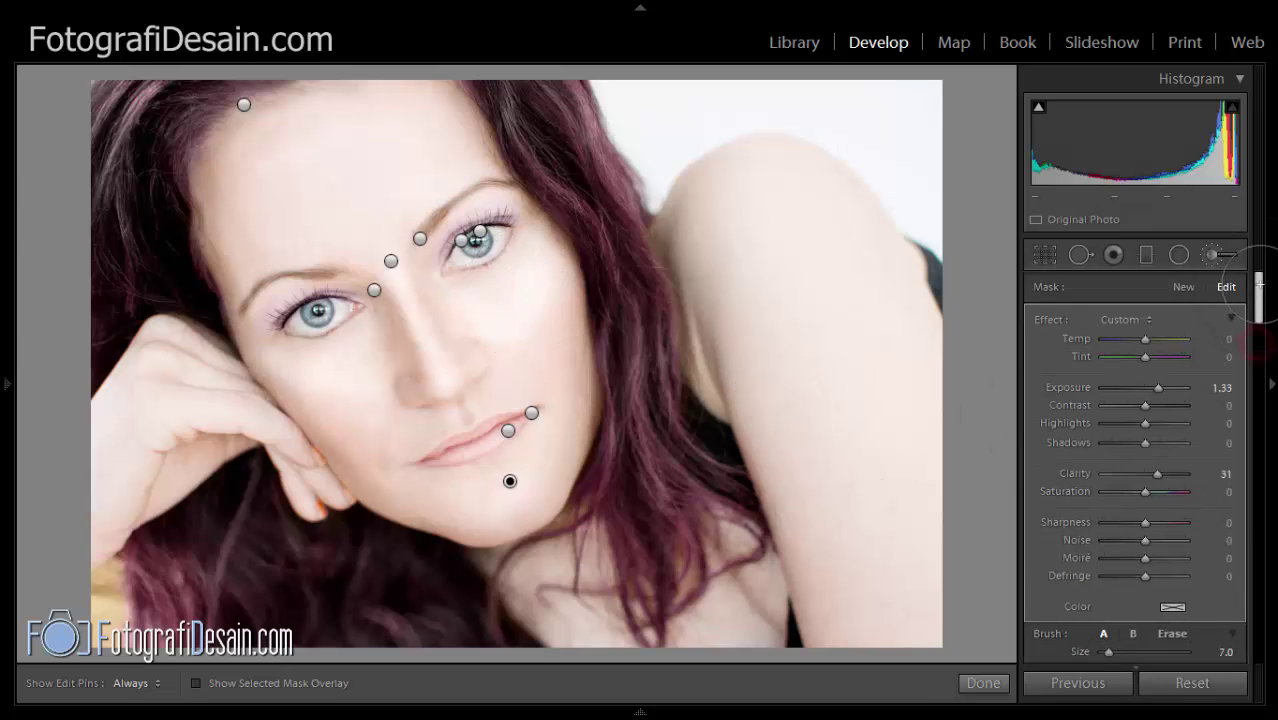
{"action": "left_click", "coordinate": [1182, 286]}
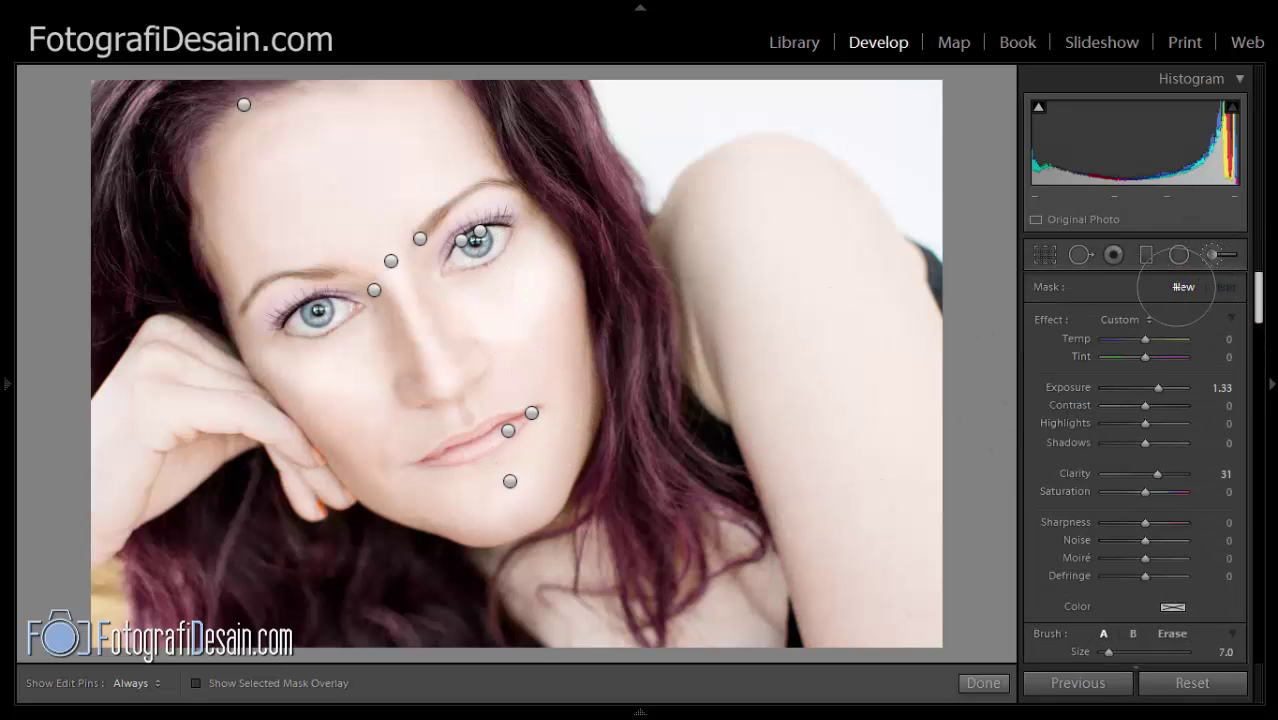
{"action": "left_click", "coordinate": [1156, 386]}
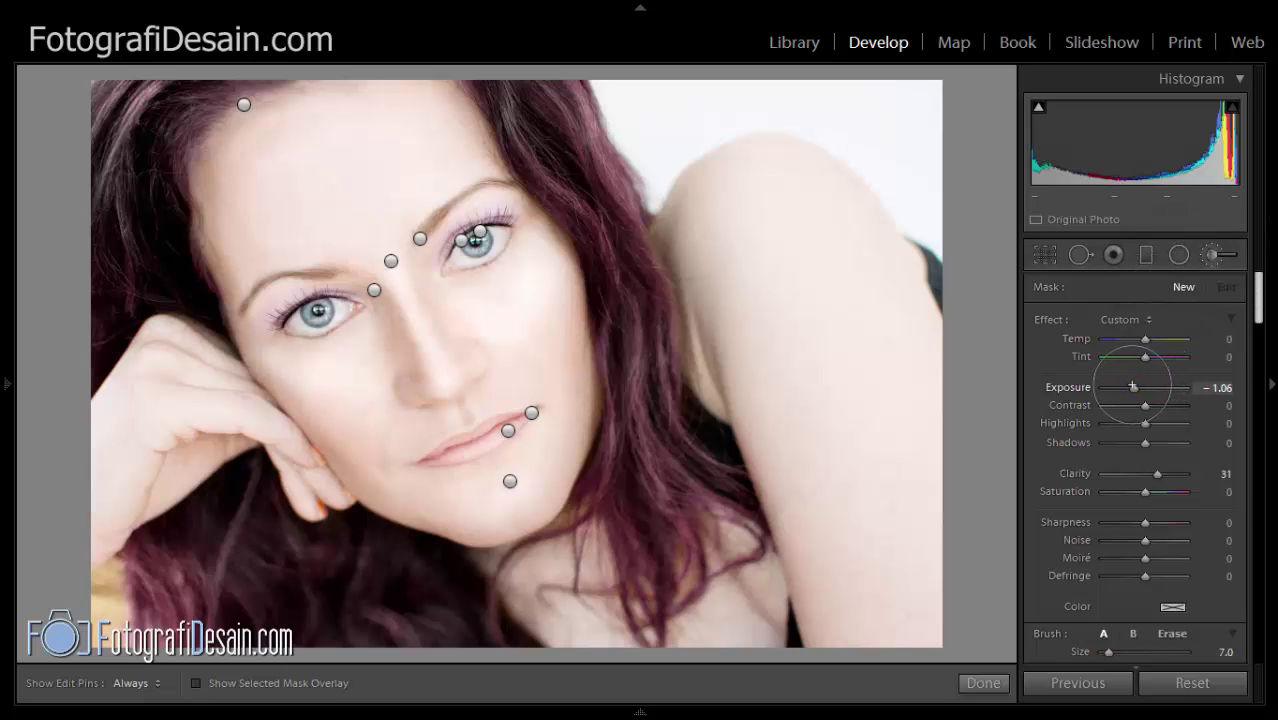
{"action": "mouse_move", "coordinate": [1258, 306]}
{"action": "left_mouse_down"}
{"action": "mouse_move", "coordinate": [1262, 372]}
{"action": "mouse_move", "coordinate": [1263, 345]}
{"action": "left_mouse_up"}
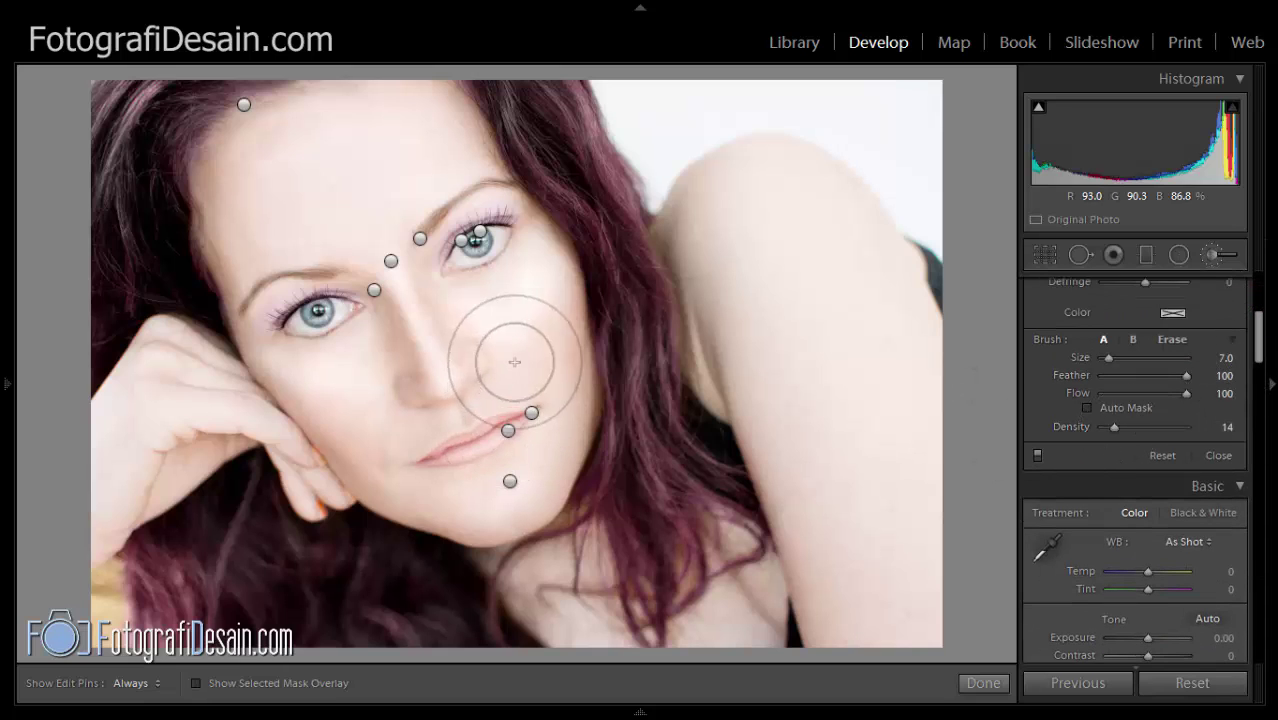
{"action": "mouse_move", "coordinate": [576, 296]}
{"action": "left_mouse_down"}
{"action": "mouse_move", "coordinate": [547, 356]}
{"action": "mouse_move", "coordinate": [576, 314]}
{"action": "mouse_move", "coordinate": [552, 352]}
{"action": "mouse_move", "coordinate": [565, 313]}
{"action": "mouse_move", "coordinate": [548, 342]}
{"action": "left_mouse_up"}
{"action": "left_click_drag", "start_coordinate": [296, 419], "coordinate": [323, 425]}
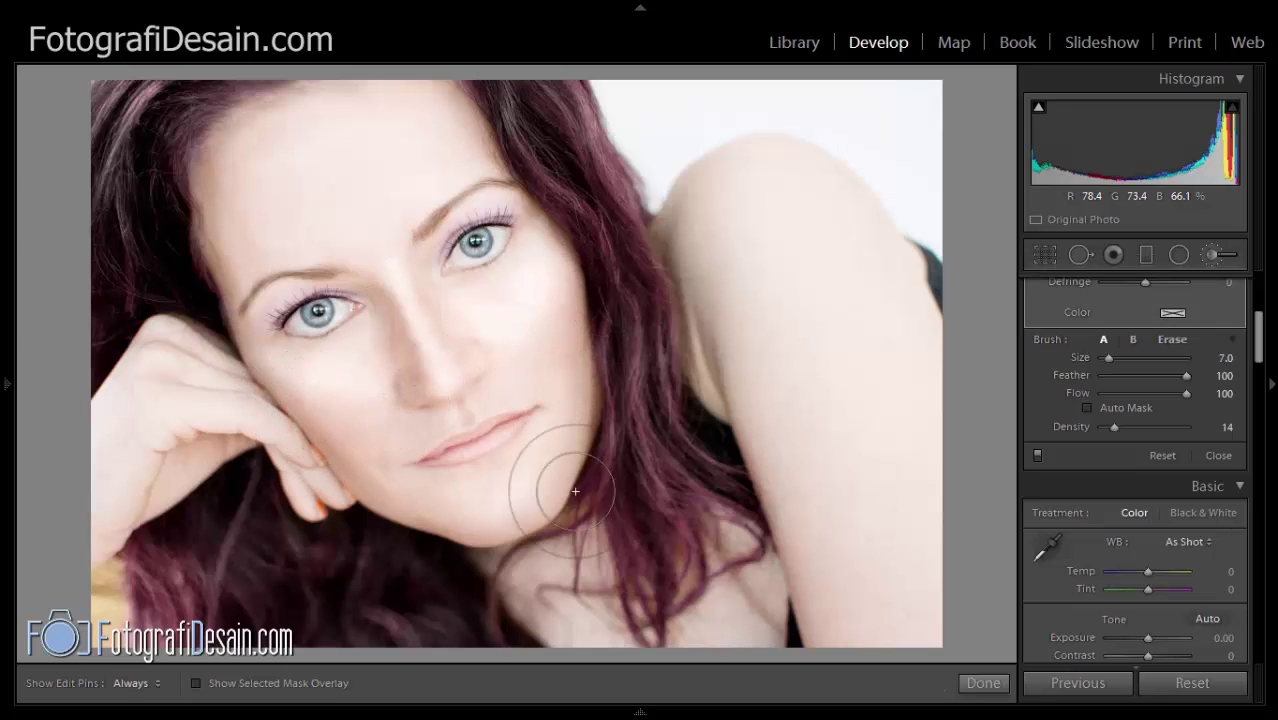
{"action": "key", "text": "h"}
Toggle all brush adjustments off and on to compare the portrait before and after the contouring.
{"action": "left_click_drag", "start_coordinate": [1256, 330], "coordinate": [1257, 287]}
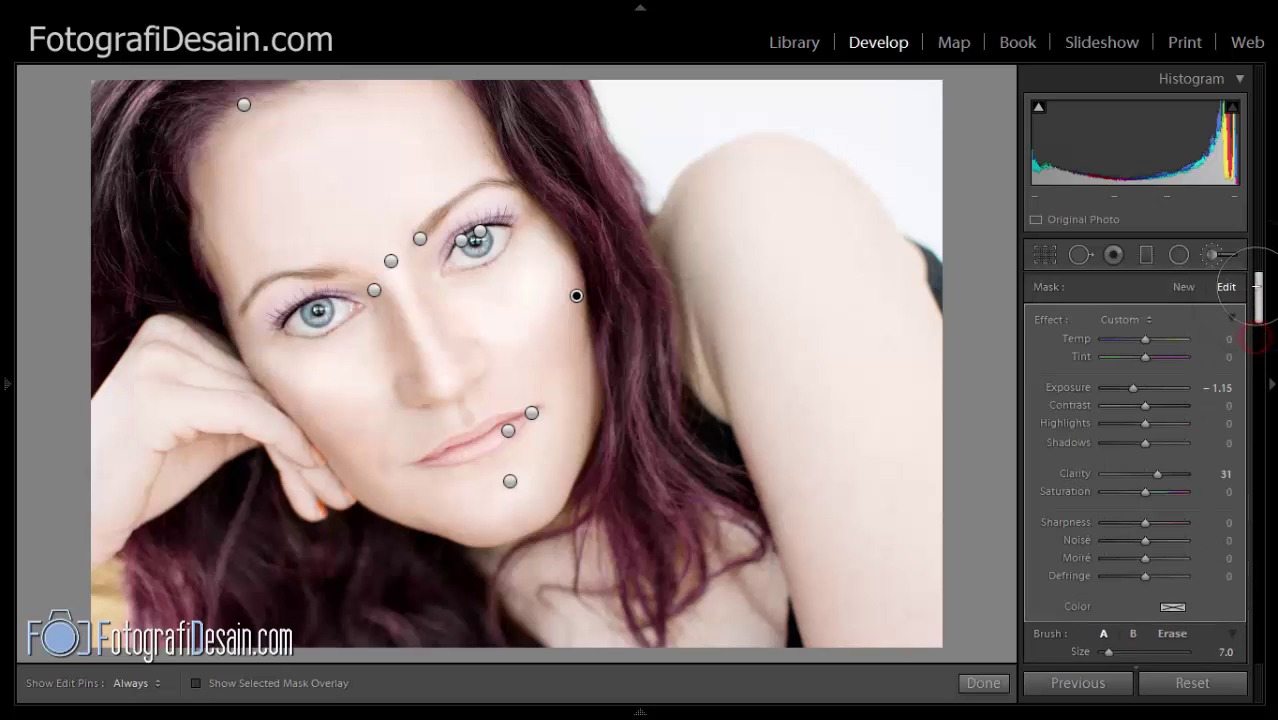
{"action": "scroll", "coordinate": [1021, 490], "scroll_direction": "down", "scroll_amount": 5}
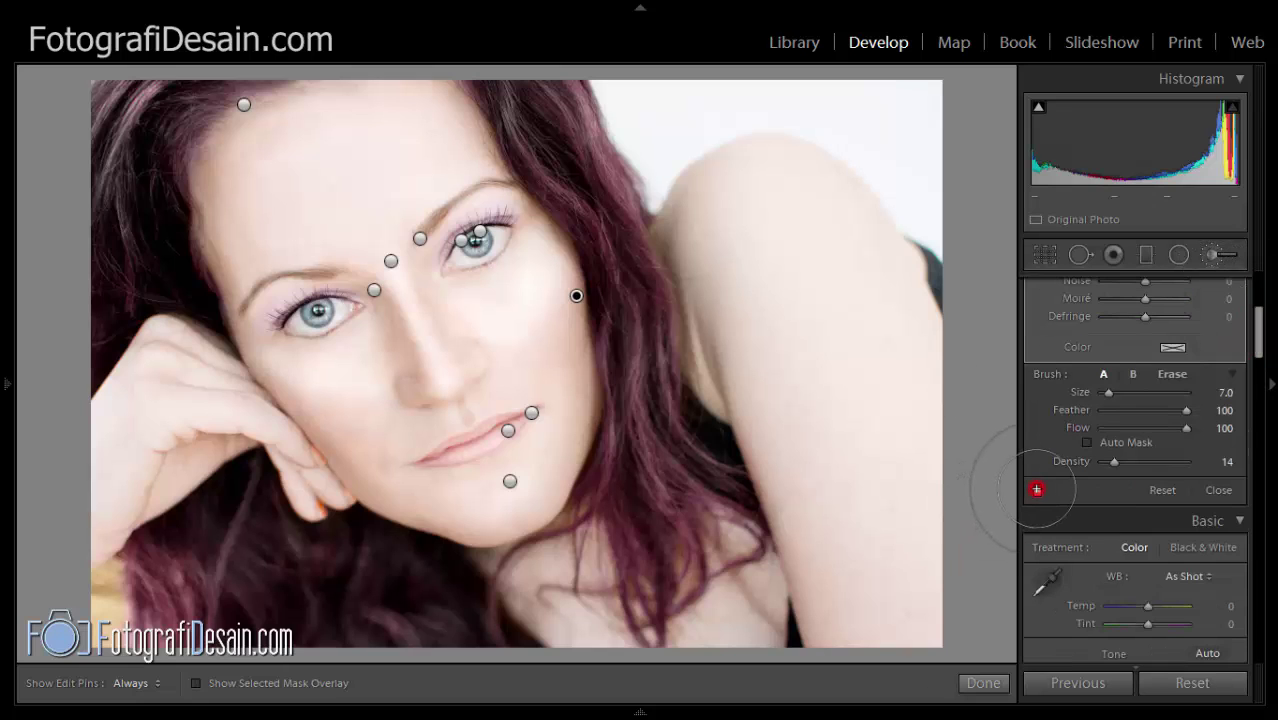
{"action": "left_click", "coordinate": [1037, 489]}
{"action": "left_click", "coordinate": [1037, 489]}
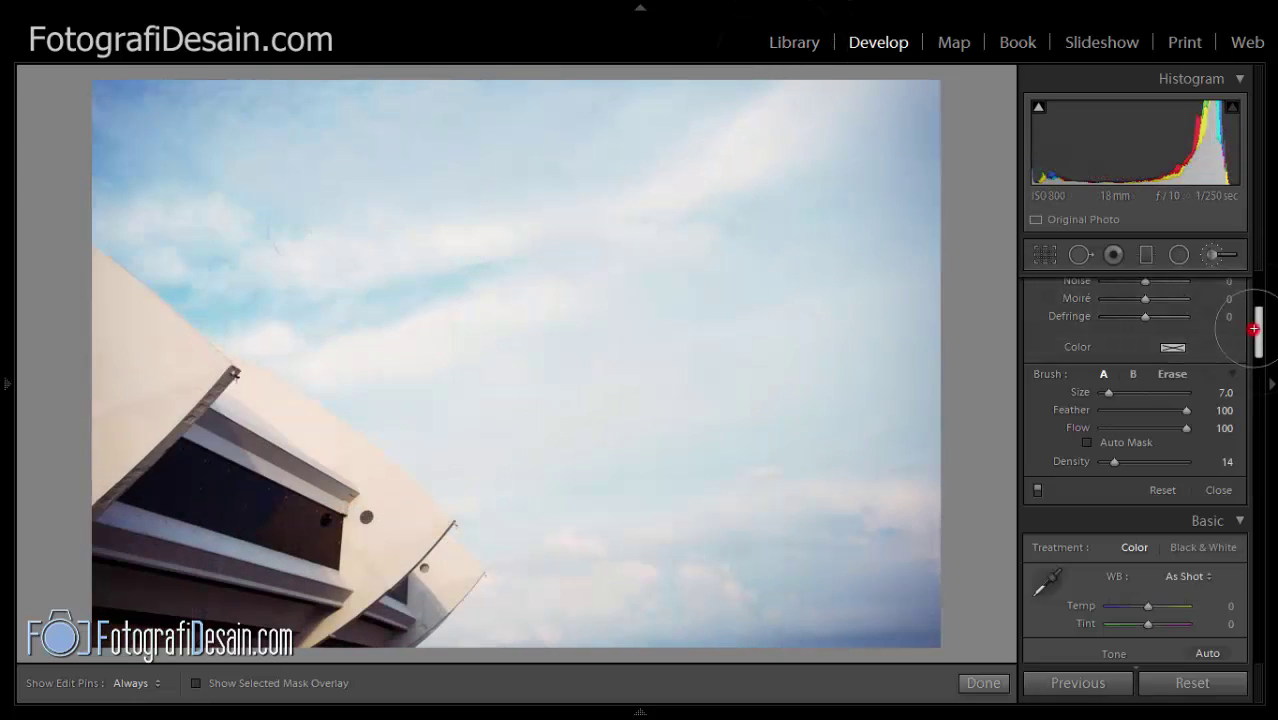
Switch to the Radial Filter for a new mask, with feather set to 100 and Invert Mask turned on.
{"action": "left_click_drag", "start_coordinate": [1255, 334], "coordinate": [1262, 270]}
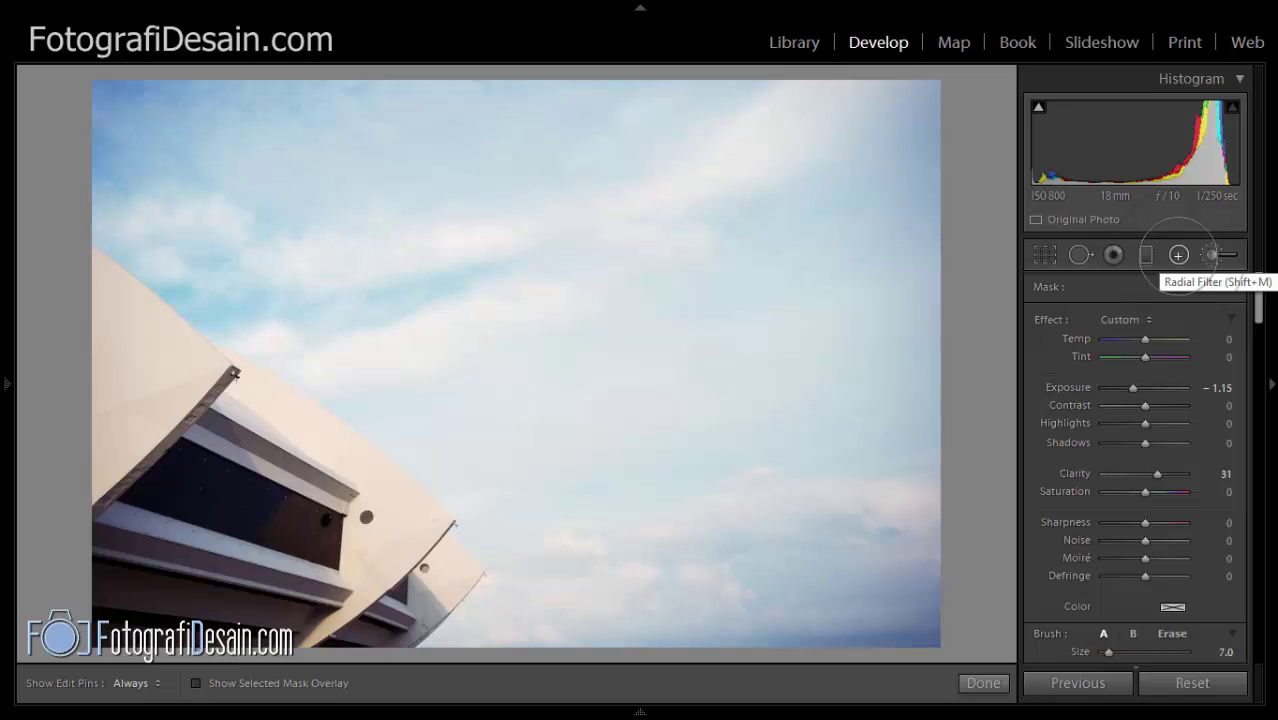
{"action": "left_click", "coordinate": [1180, 255]}
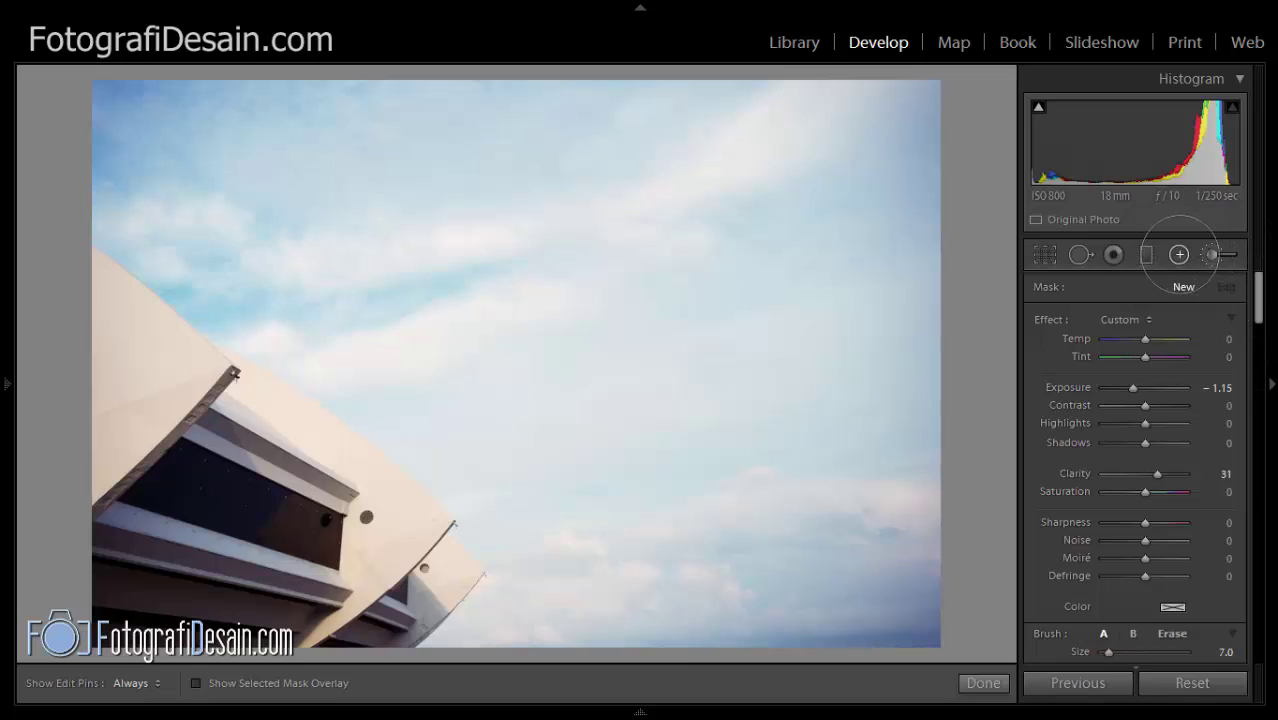
{"action": "left_click", "coordinate": [1178, 255]}
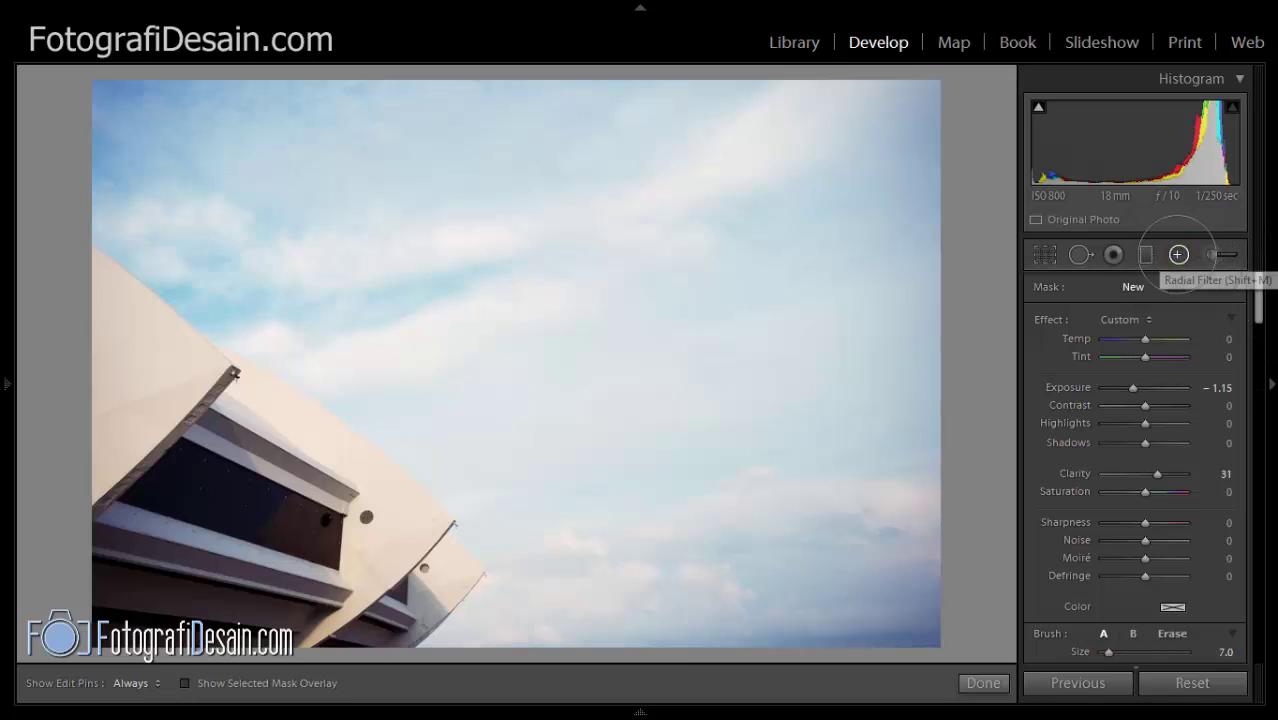
{"action": "left_click_drag", "start_coordinate": [1260, 292], "coordinate": [1260, 307]}
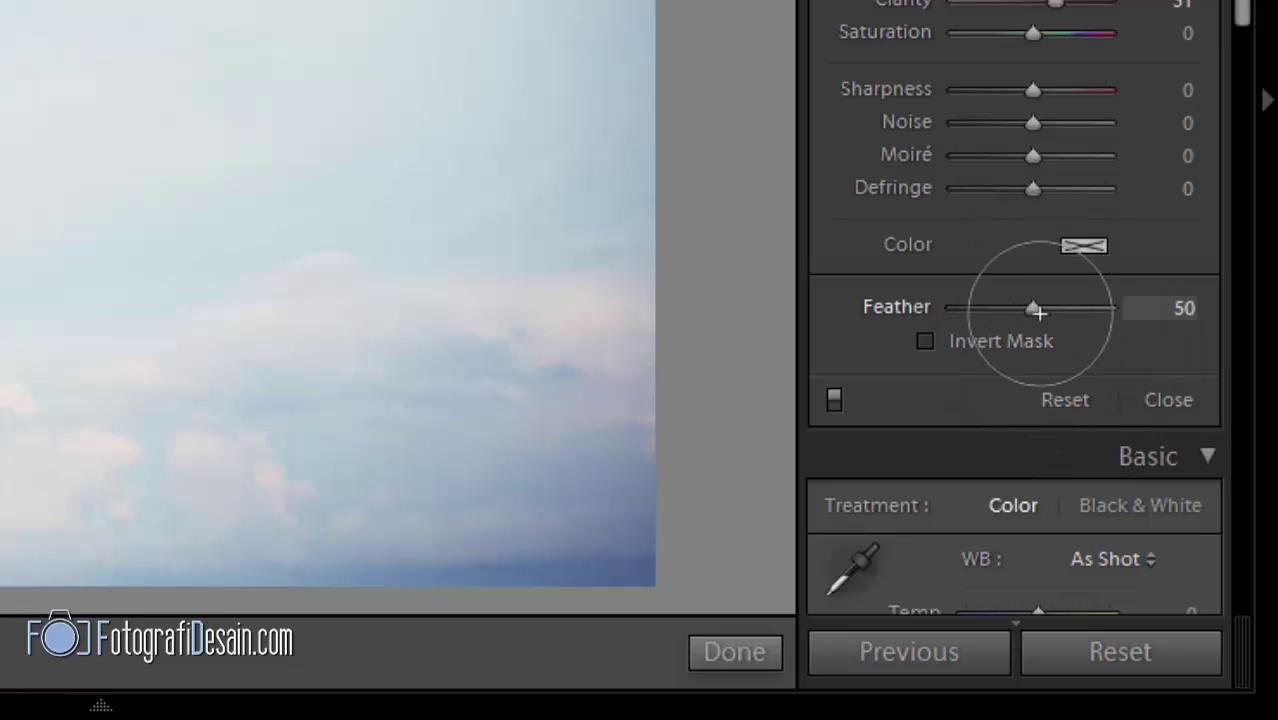
{"action": "left_click_drag", "start_coordinate": [1033, 307], "coordinate": [1187, 308]}
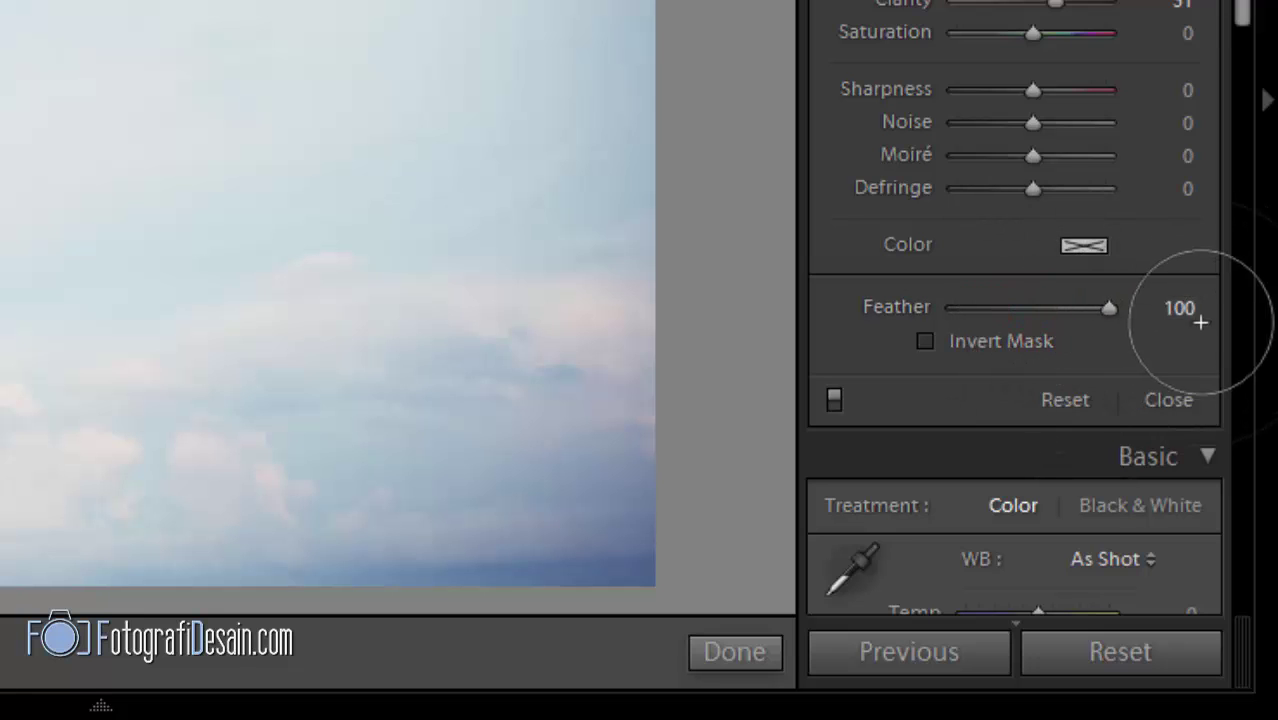
{"action": "left_click", "coordinate": [931, 344]}
Draw a radial filter over the building's dark lower-left base with exposure −1.79, clarity 0 and contrast 10, and tighten its ellipse.
{"action": "scroll", "coordinate": [1243, 10], "scroll_direction": "up", "scroll_amount": 5}
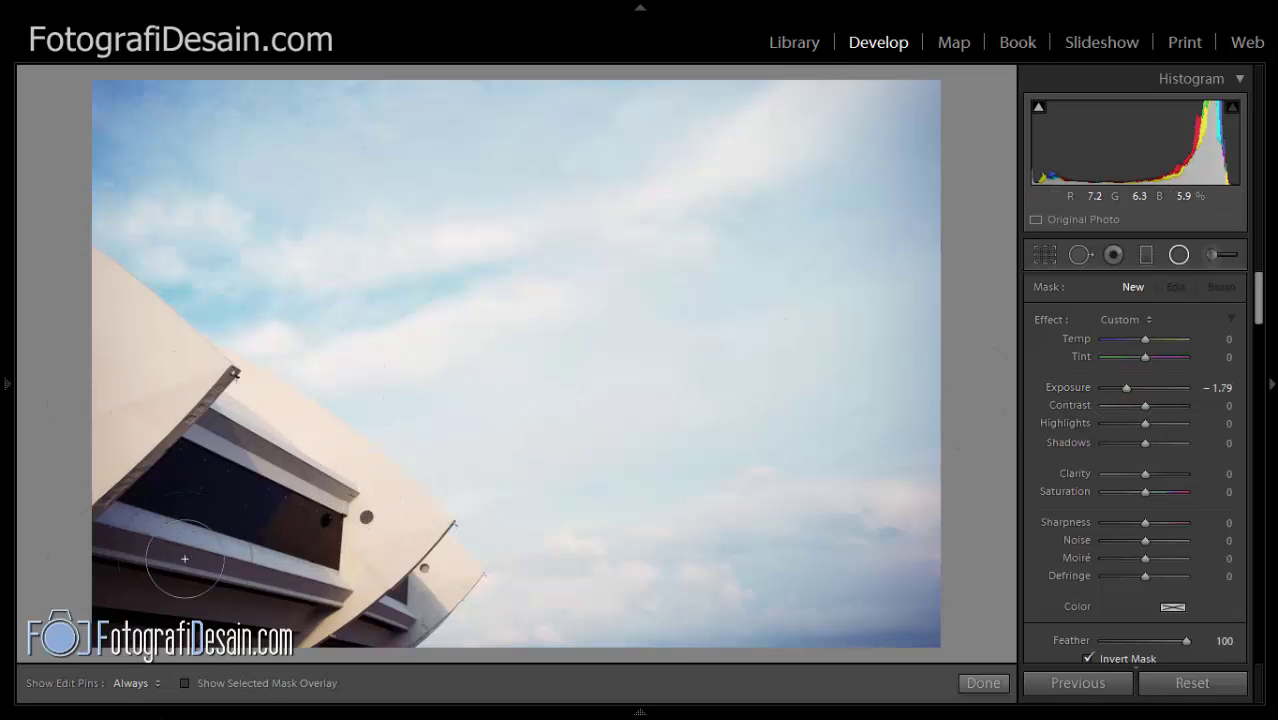
{"action": "mouse_move", "coordinate": [92, 523]}
{"action": "left_mouse_down"}
{"action": "mouse_move", "coordinate": [244, 603]}
{"action": "mouse_move", "coordinate": [335, 576]}
{"action": "mouse_move", "coordinate": [188, 542]}
{"action": "mouse_move", "coordinate": [219, 572]}
{"action": "mouse_move", "coordinate": [194, 577]}
{"action": "left_mouse_up"}
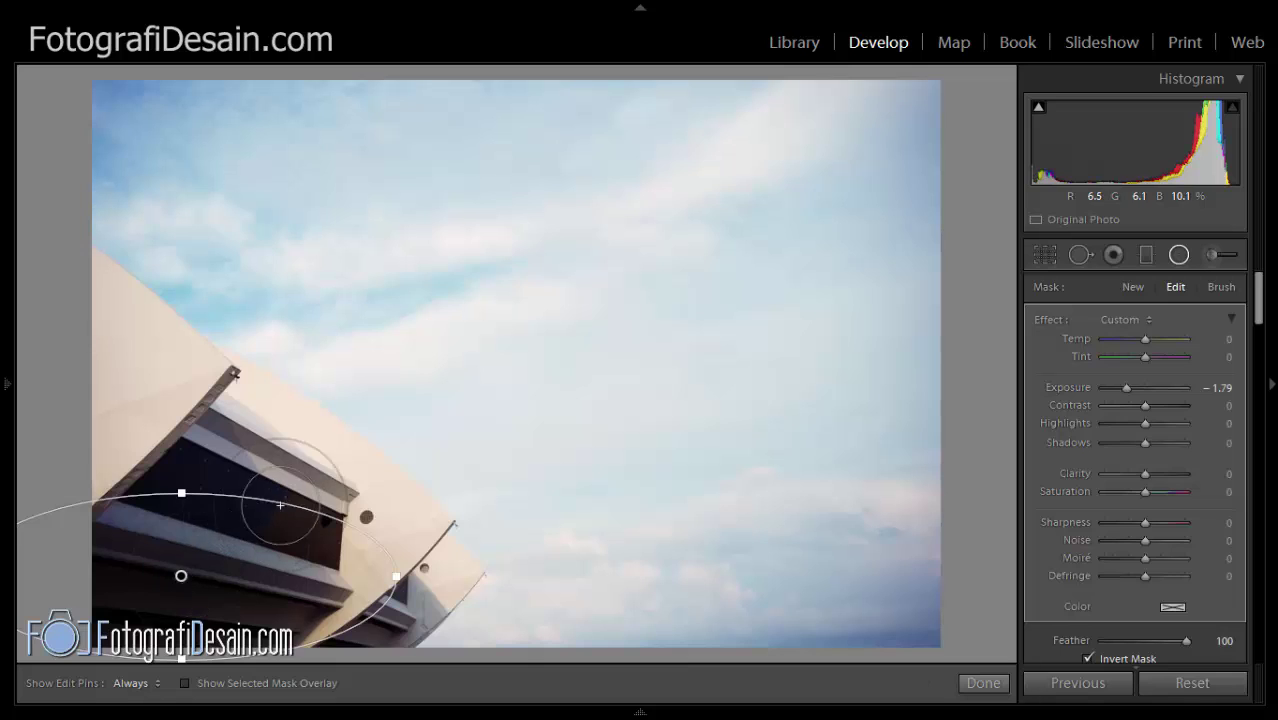
{"action": "left_click_drag", "start_coordinate": [181, 493], "coordinate": [171, 524]}
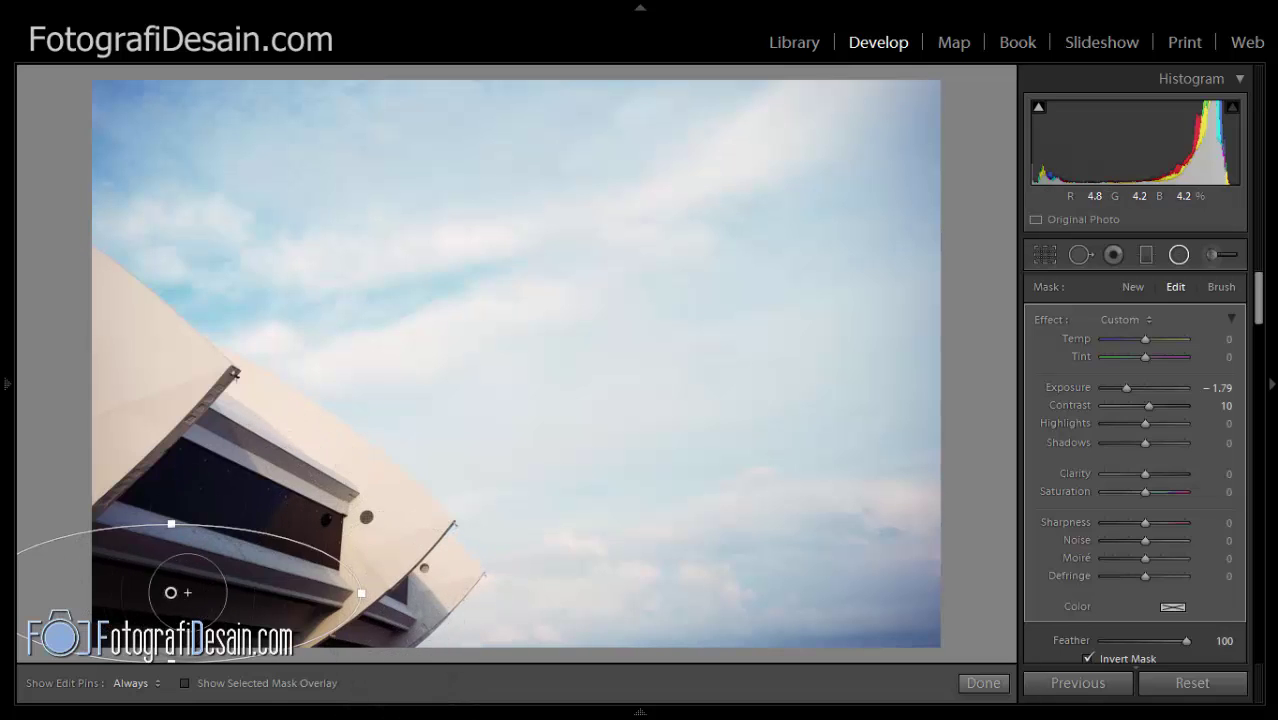
Duplicate the darkening filter onto the shadowed recess near the building's lower tip, shrinking and rotating the ellipse to fit.
{"action": "right_click", "coordinate": [171, 593]}
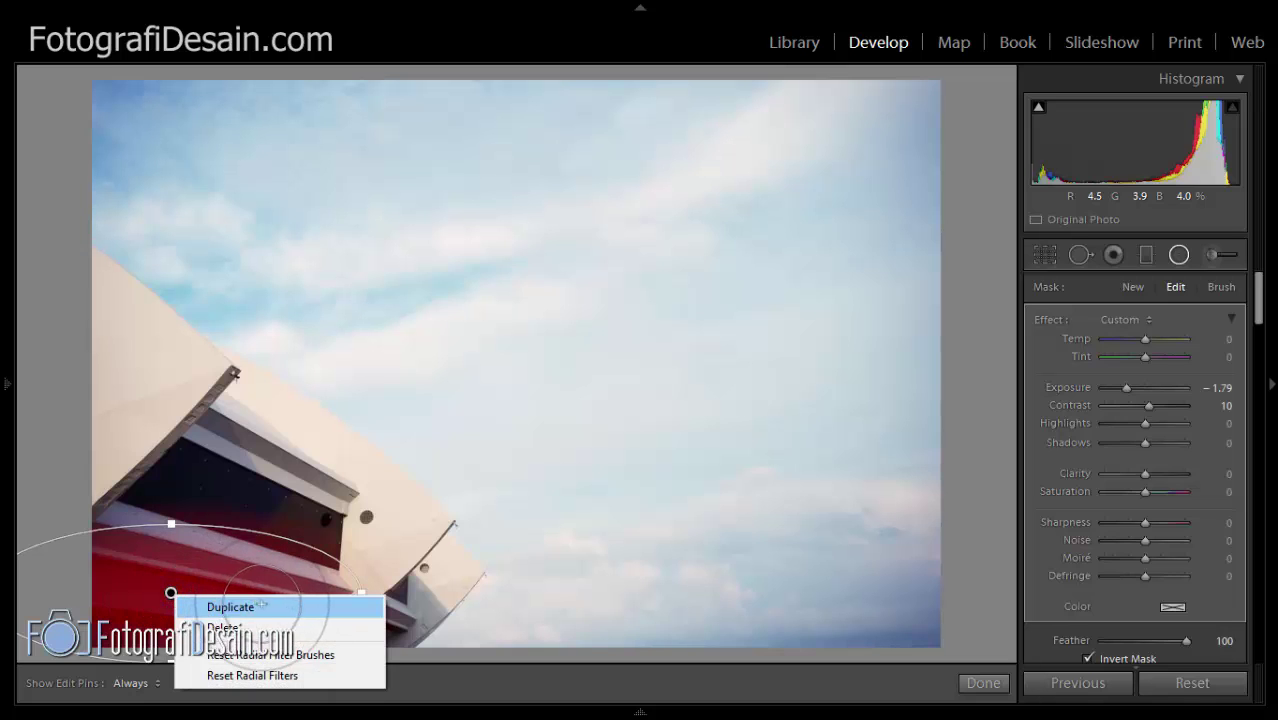
{"action": "left_click", "coordinate": [205, 604]}
{"action": "left_click_drag", "start_coordinate": [174, 593], "coordinate": [395, 608]}
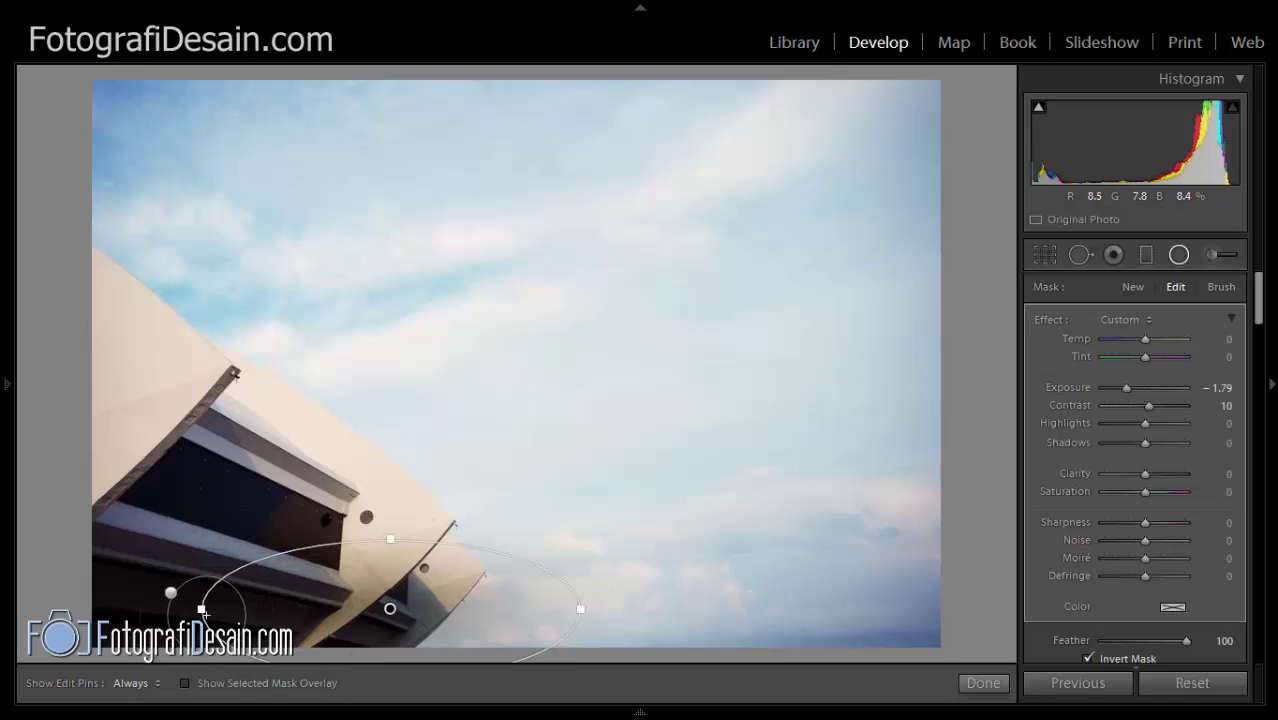
{"action": "left_click_drag", "start_coordinate": [200, 609], "coordinate": [295, 608]}
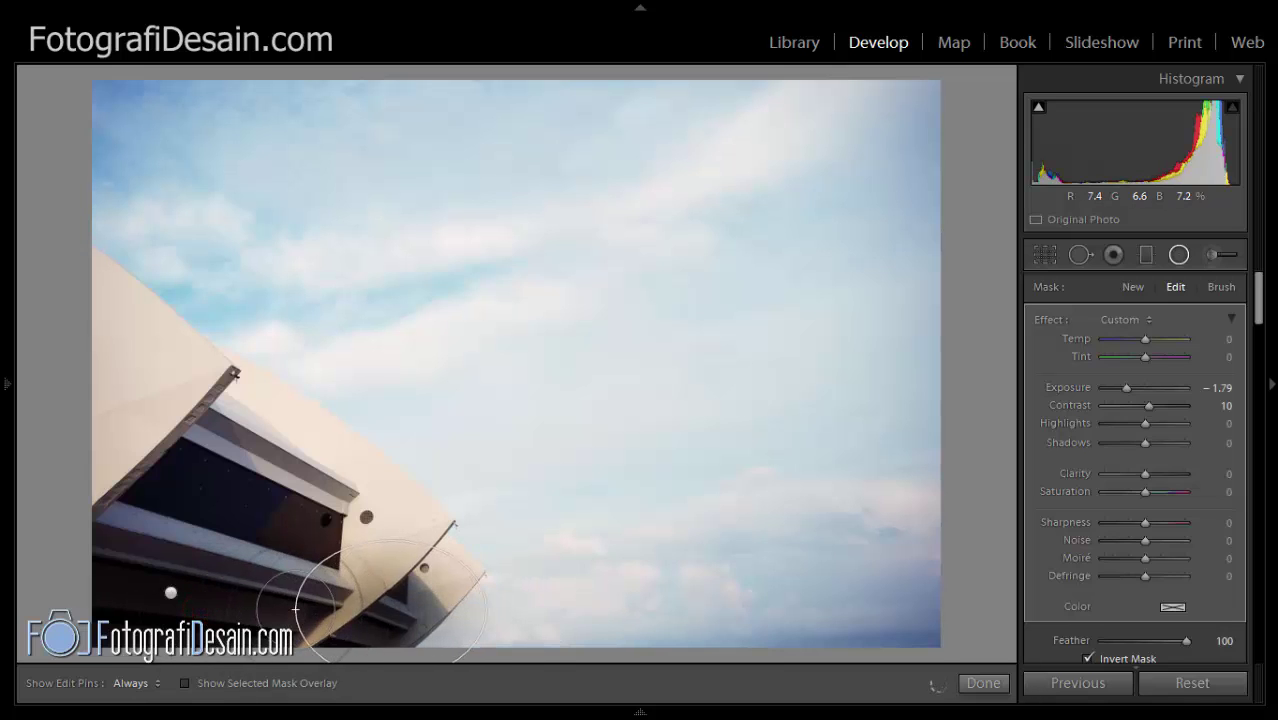
{"action": "left_click_drag", "start_coordinate": [390, 540], "coordinate": [391, 577]}
{"action": "left_click_drag", "start_coordinate": [491, 572], "coordinate": [449, 540]}
{"action": "key", "text": "ctrl+z"}
{"action": "left_click", "coordinate": [390, 608]}
{"action": "left_click_drag", "start_coordinate": [479, 581], "coordinate": [453, 538]}
{"action": "left_click_drag", "start_coordinate": [390, 607], "coordinate": [365, 637]}
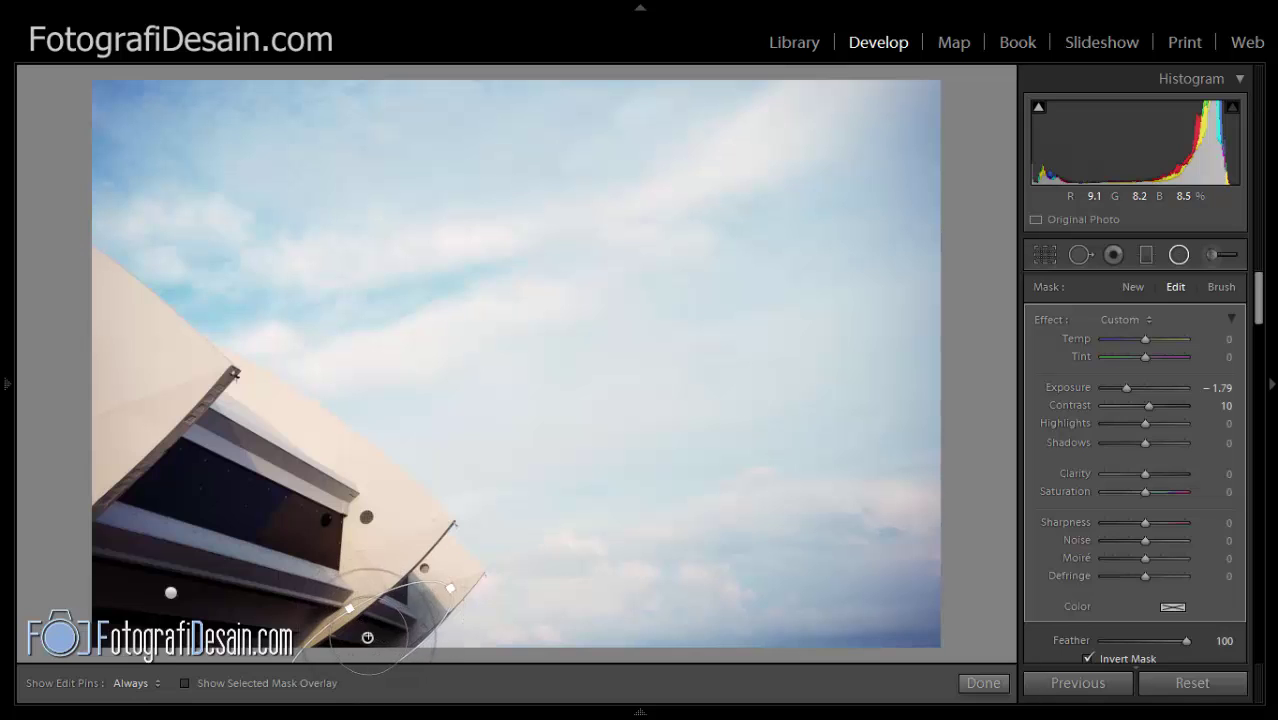
Duplicate the small darkening filter onto the shadow under the roof edge above the window, rotating and resizing it along the beam.
{"action": "right_click", "coordinate": [367, 637]}
{"action": "left_click", "coordinate": [479, 577]}
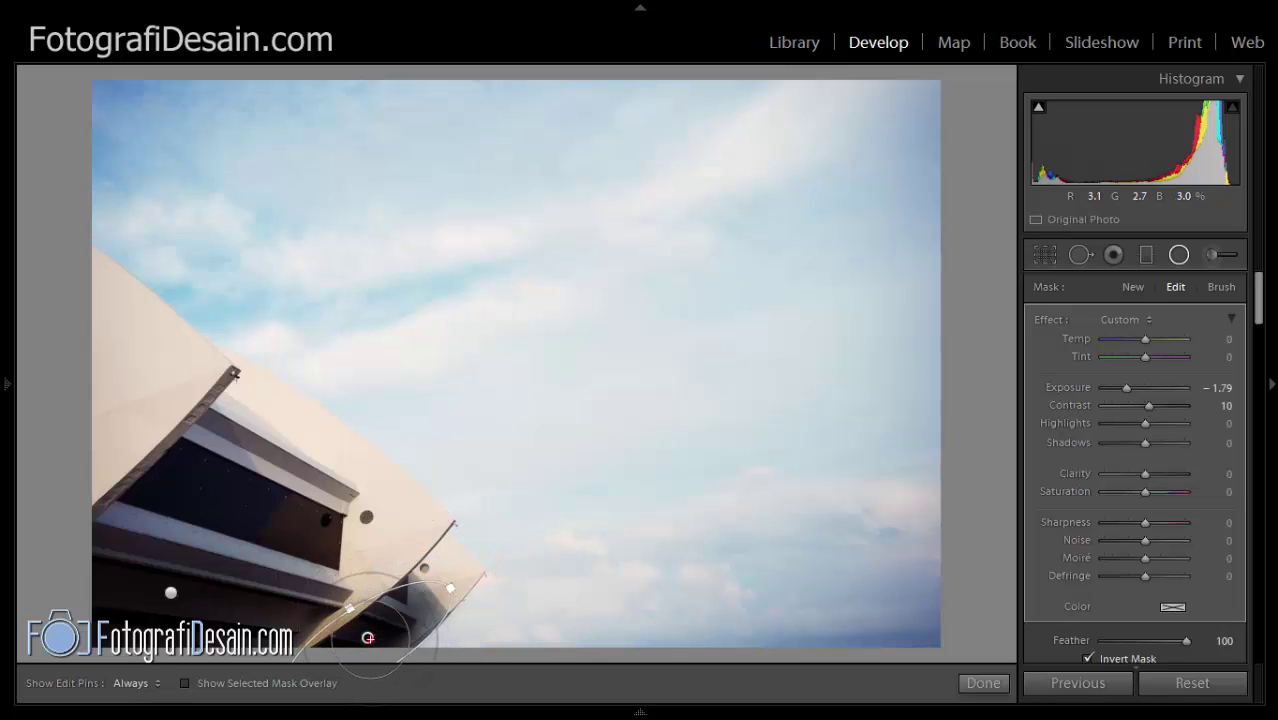
{"action": "left_click_drag", "start_coordinate": [369, 638], "coordinate": [250, 407]}
{"action": "left_click_drag", "start_coordinate": [337, 342], "coordinate": [314, 508]}
{"action": "left_click_drag", "start_coordinate": [251, 406], "coordinate": [243, 437]}
{"action": "left_click_drag", "start_coordinate": [286, 523], "coordinate": [283, 498]}
{"action": "left_click", "coordinate": [242, 437]}
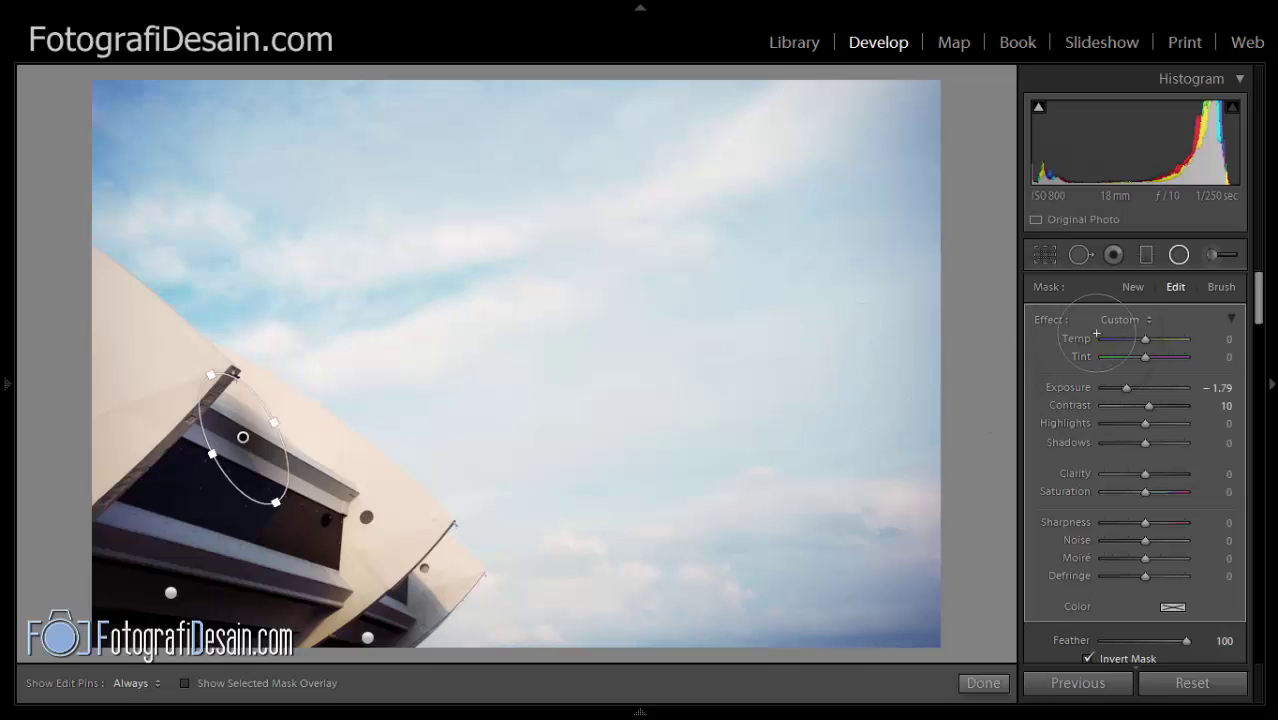
Add a new brightening radial filter with clarity 17 over the building's far-left wall, enlarge it and set its exposure to 1.42.
{"action": "left_click", "coordinate": [1133, 287]}
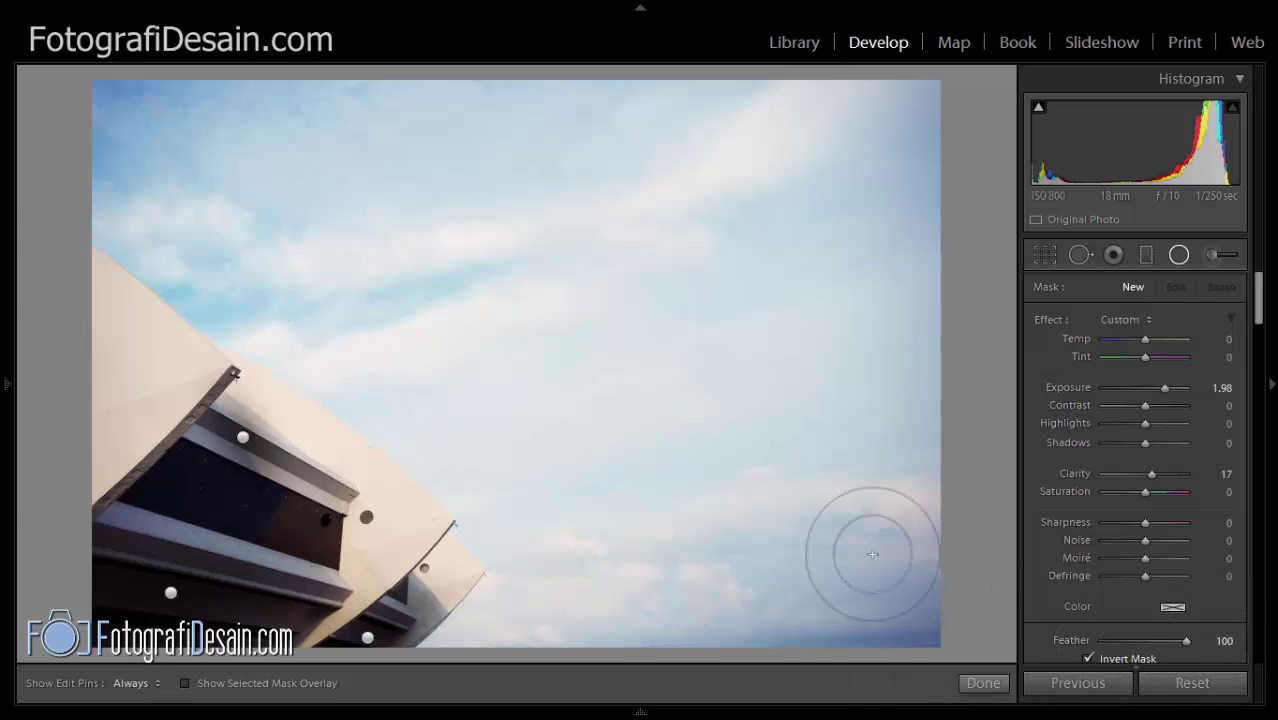
{"action": "left_click_drag", "start_coordinate": [171, 260], "coordinate": [146, 345]}
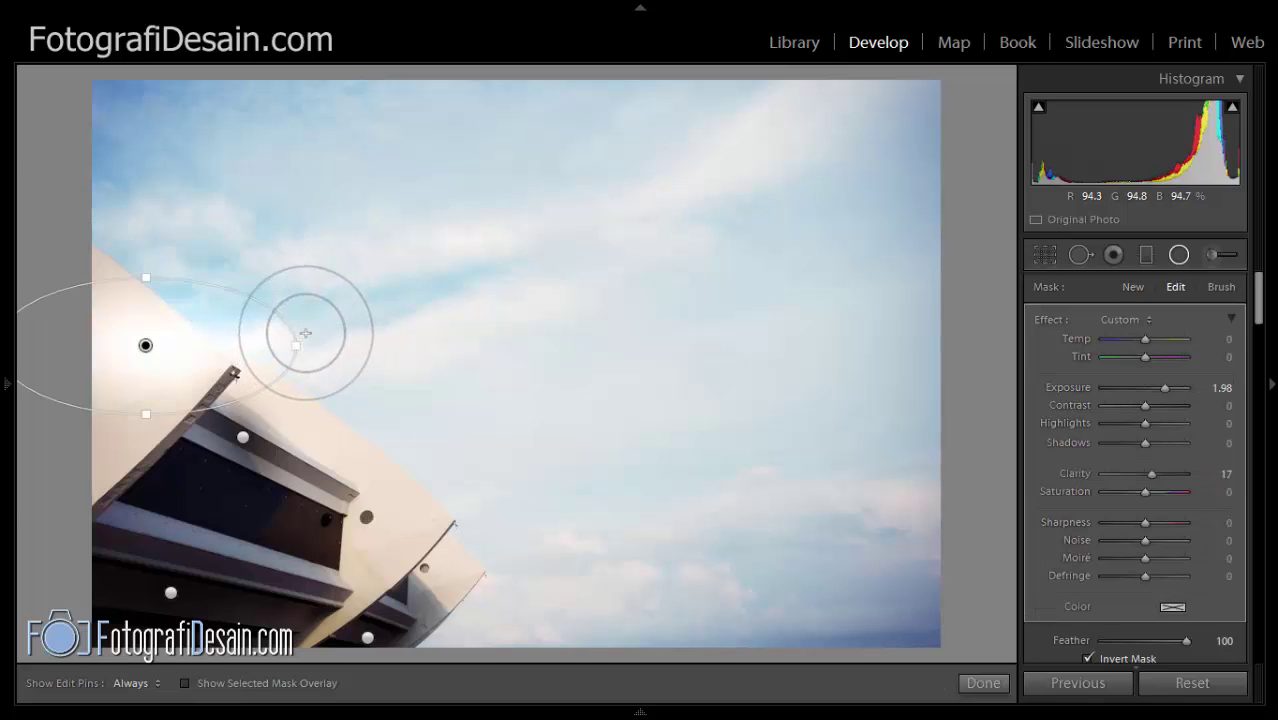
{"action": "left_click_drag", "start_coordinate": [305, 333], "coordinate": [46, 340]}
{"action": "left_click_drag", "start_coordinate": [248, 343], "coordinate": [289, 345]}
{"action": "left_click_drag", "start_coordinate": [148, 348], "coordinate": [119, 356]}
{"action": "left_click_drag", "start_coordinate": [1160, 386], "coordinate": [1157, 386]}
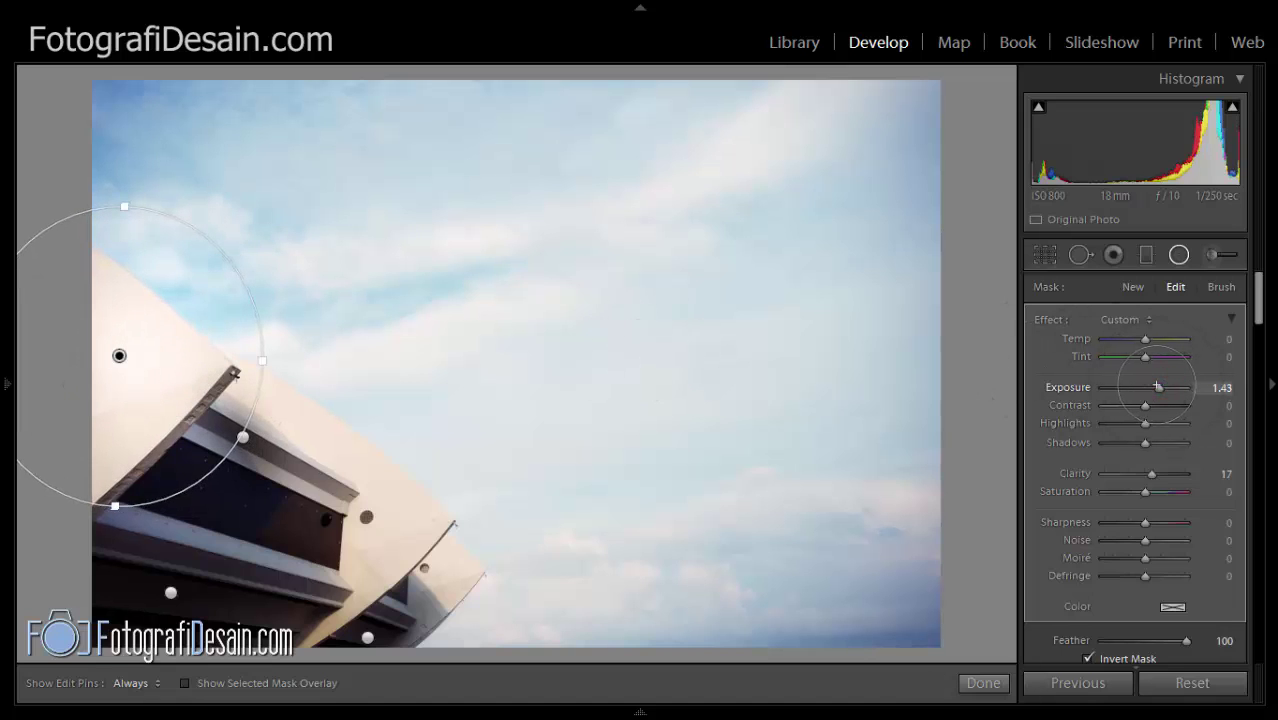
Duplicate the wall filter onto the cream panel beside the round holes, narrow its ellipse and lower its exposure to about 1.15.
{"action": "right_click", "coordinate": [119, 355]}
{"action": "left_click", "coordinate": [164, 364]}
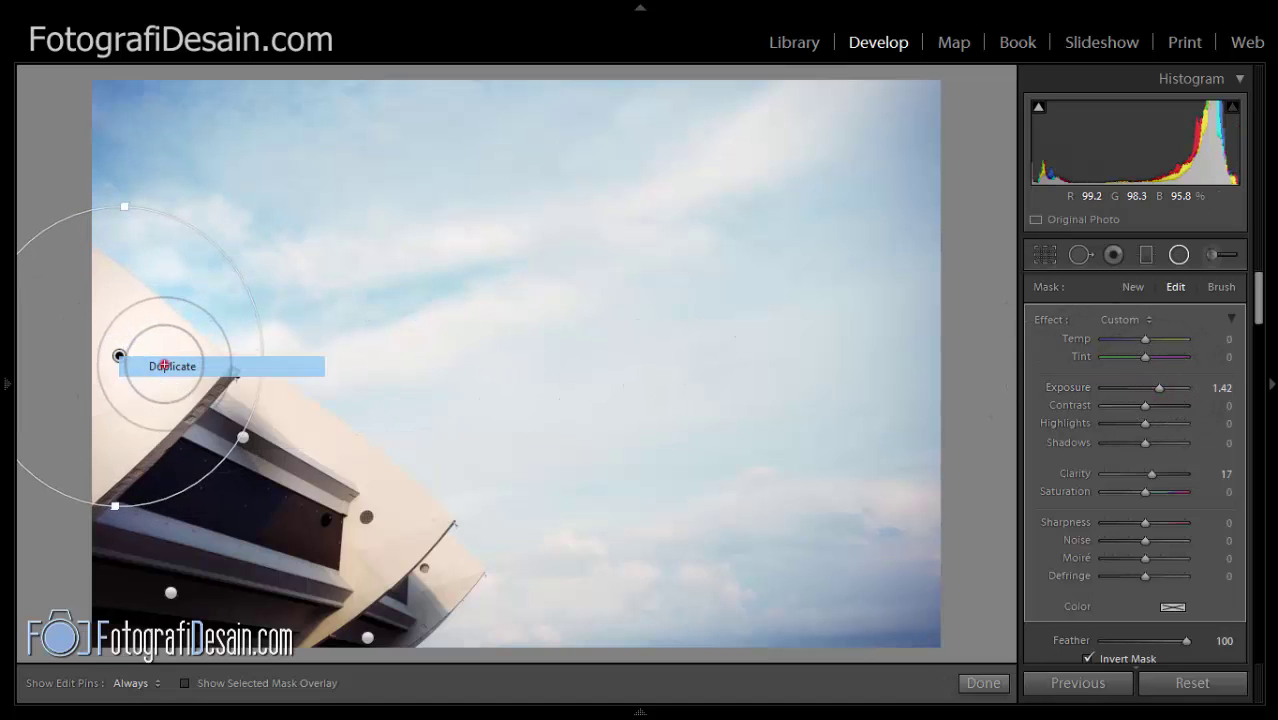
{"action": "left_click_drag", "start_coordinate": [119, 355], "coordinate": [397, 530]}
{"action": "left_click_drag", "start_coordinate": [260, 528], "coordinate": [328, 528]}
{"action": "left_click_drag", "start_coordinate": [402, 379], "coordinate": [400, 434]}
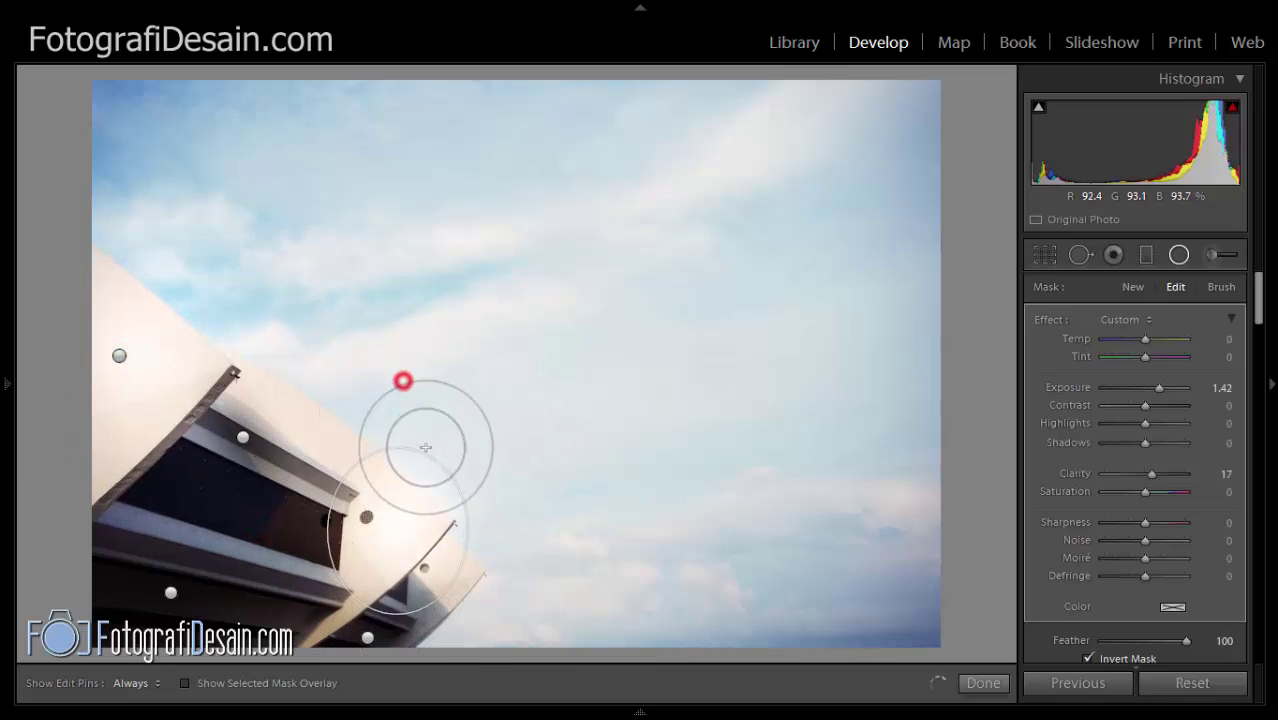
{"action": "left_click_drag", "start_coordinate": [465, 528], "coordinate": [462, 531]}
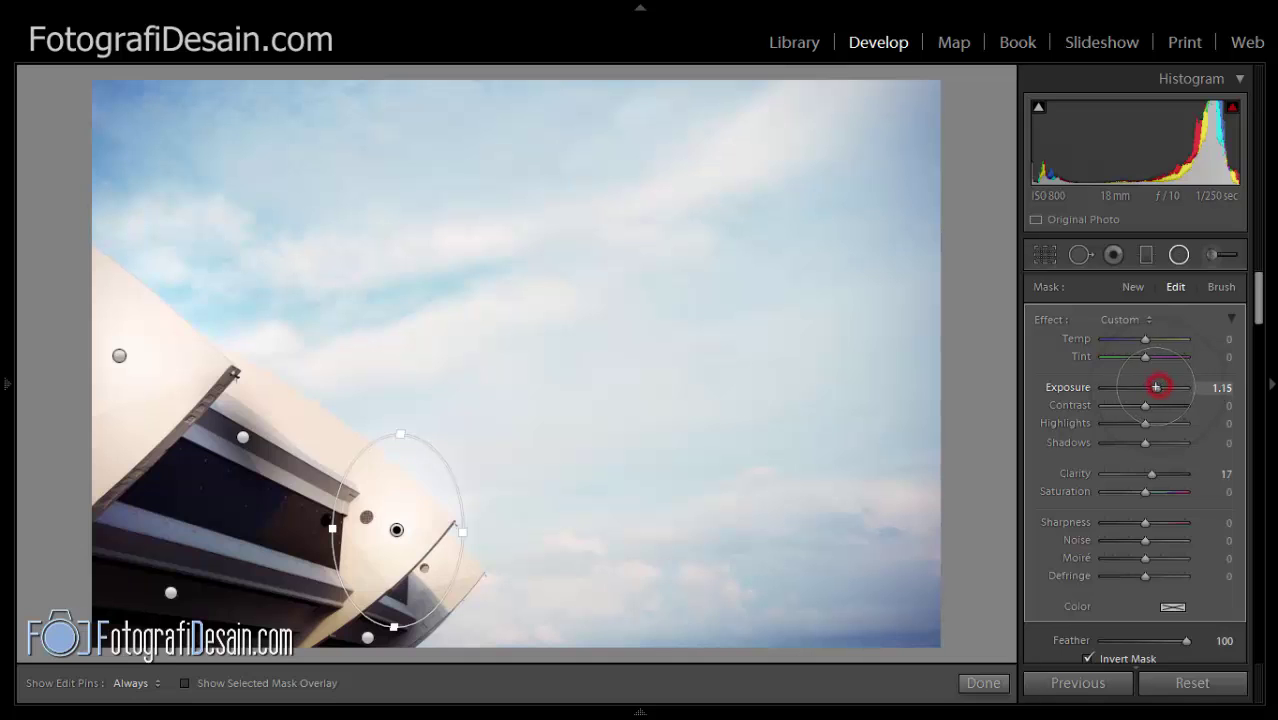
{"action": "left_click_drag", "start_coordinate": [1155, 387], "coordinate": [1157, 387]}
Duplicate the cream panel's filter onto the upper roof edge, rotate and stretch it along the slope, and set exposure to 0.69.
{"action": "right_click", "coordinate": [397, 530]}
{"action": "left_click", "coordinate": [464, 542]}
{"action": "left_click_drag", "start_coordinate": [397, 530], "coordinate": [298, 419]}
{"action": "left_click_drag", "start_coordinate": [282, 311], "coordinate": [142, 322]}
{"action": "left_click_drag", "start_coordinate": [379, 482], "coordinate": [462, 532]}
{"action": "left_click_drag", "start_coordinate": [348, 365], "coordinate": [340, 370]}
{"action": "left_click_drag", "start_coordinate": [1157, 388], "coordinate": [1152, 388]}
Duplicate the roof-edge filter onto the building's right tip, rotating it to fit, and set the cream panel filter's exposure to 0.60.
{"action": "right_click", "coordinate": [298, 419]}
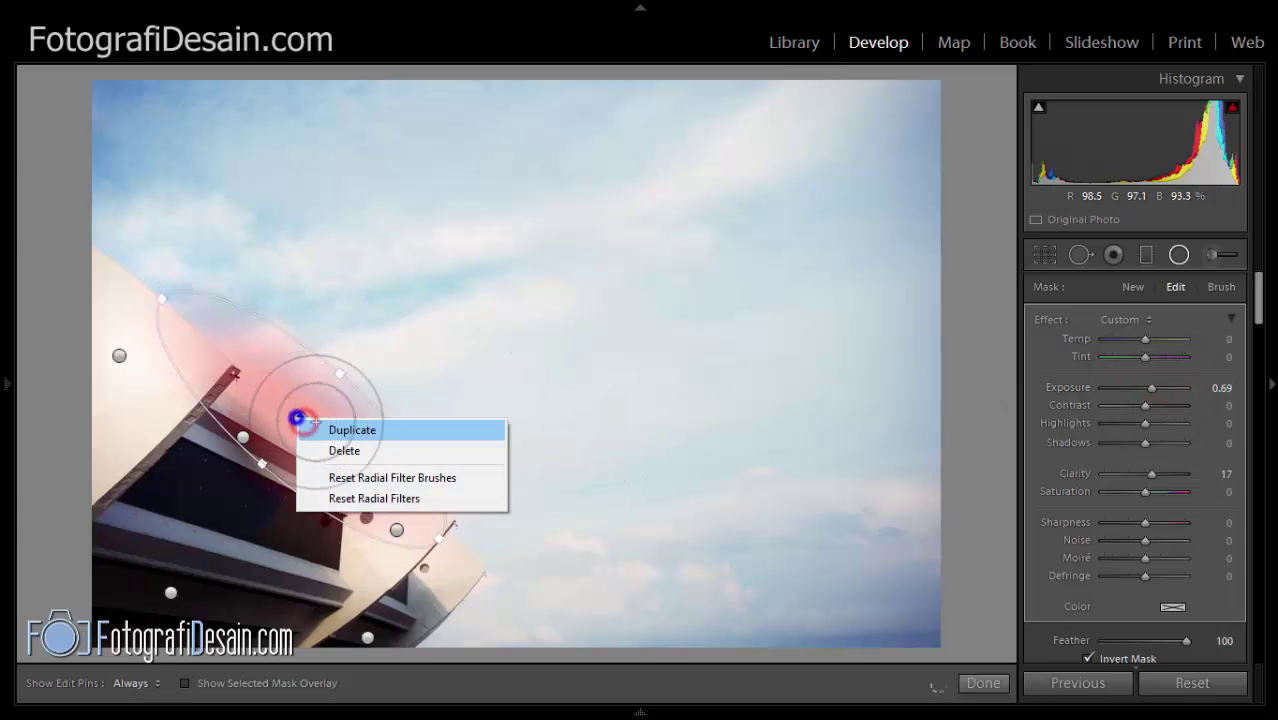
{"action": "left_click", "coordinate": [359, 426]}
{"action": "left_click_drag", "start_coordinate": [300, 419], "coordinate": [584, 402]}
{"action": "left_click_drag", "start_coordinate": [722, 522], "coordinate": [617, 428]}
{"action": "left_click_drag", "start_coordinate": [628, 359], "coordinate": [447, 557]}
{"action": "left_click", "coordinate": [396, 530]}
{"action": "left_click_drag", "start_coordinate": [1153, 387], "coordinate": [1153, 387]}
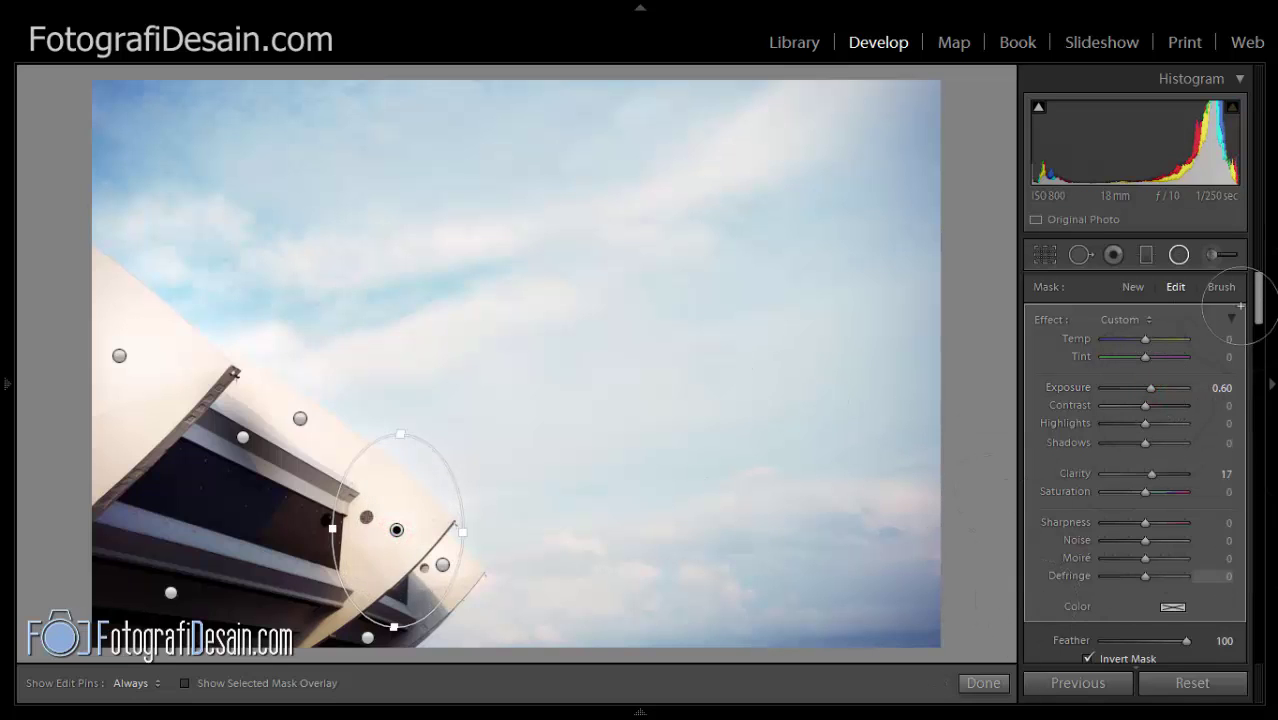
Toggle the radial filters off and on repeatedly to compare the building before and after the light and shadow edits.
{"action": "scroll", "coordinate": [1255, 293], "scroll_direction": "down", "scroll_amount": 5}
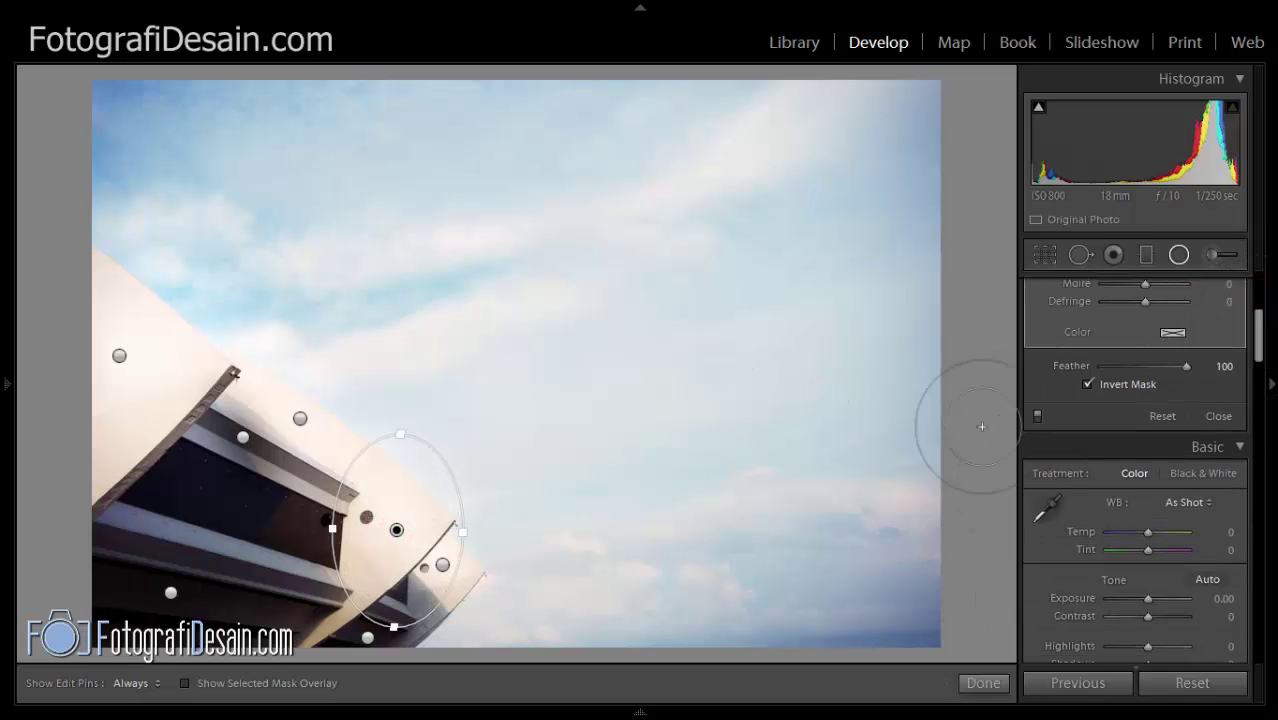
{"action": "left_click", "coordinate": [1038, 415]}
{"action": "left_click", "coordinate": [1038, 415]}
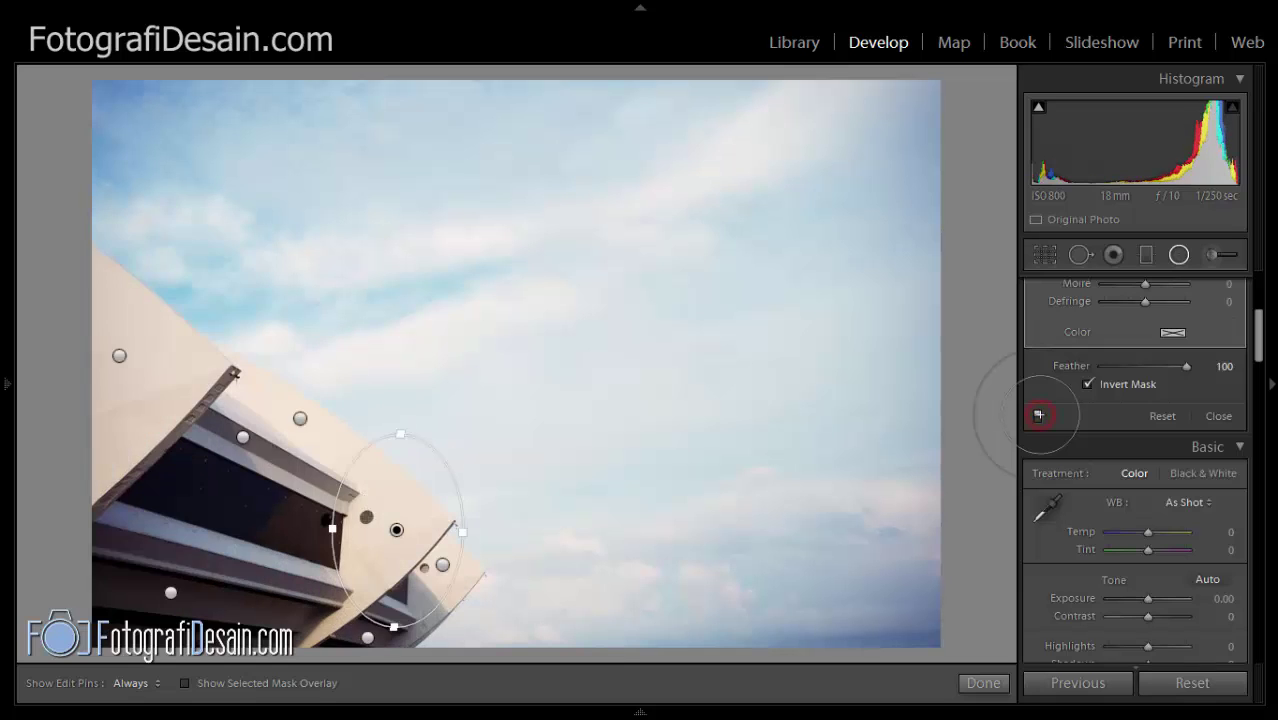
{"action": "left_click", "coordinate": [1039, 415]}
{"action": "left_click", "coordinate": [1039, 415]}
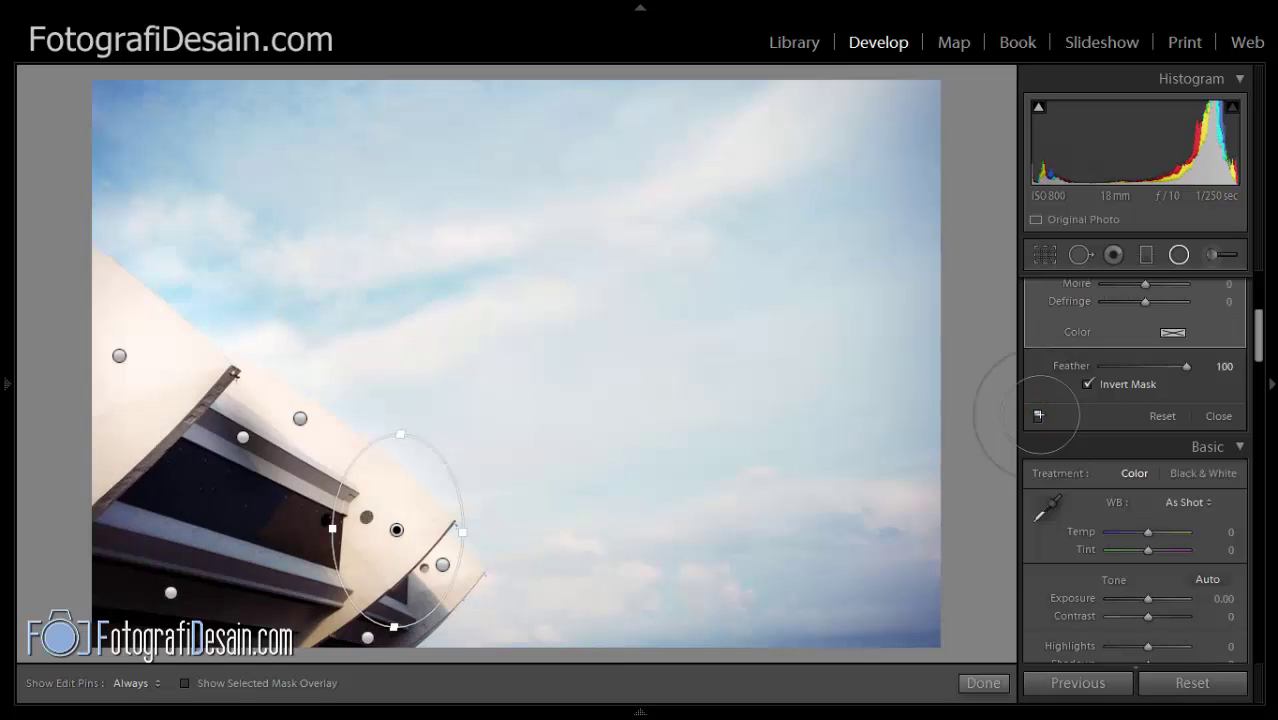
{"action": "left_click", "coordinate": [1038, 415]}
{"action": "left_click", "coordinate": [1038, 415]}
{"action": "left_click", "coordinate": [1039, 415]}
{"action": "left_click", "coordinate": [1038, 415]}
{"action": "left_click", "coordinate": [1039, 415]}
{"action": "left_click", "coordinate": [1038, 415]}
{"action": "left_click", "coordinate": [1039, 415]}
{"action": "left_click", "coordinate": [1039, 415]}
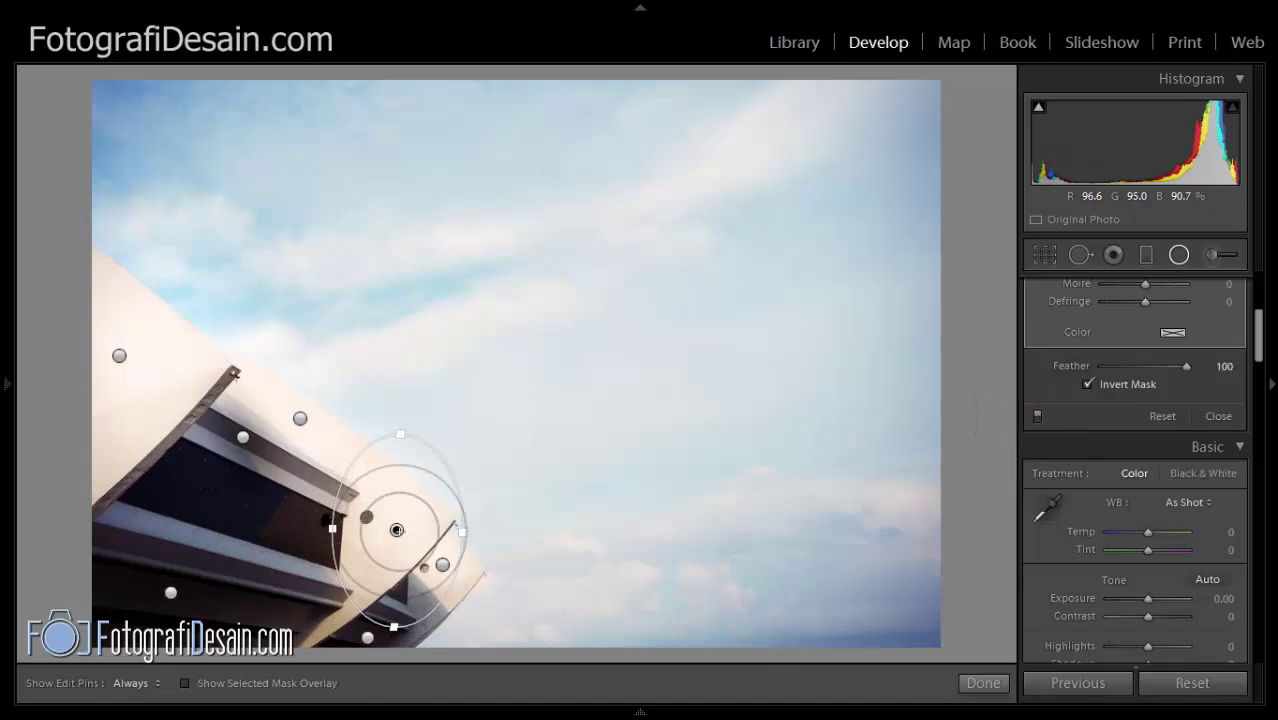
Duplicate the cream panel filter onto the lower end of the curved beam, angle it along the beam and set exposure to 2.16.
{"action": "right_click", "coordinate": [397, 530]}
{"action": "left_click", "coordinate": [502, 545]}
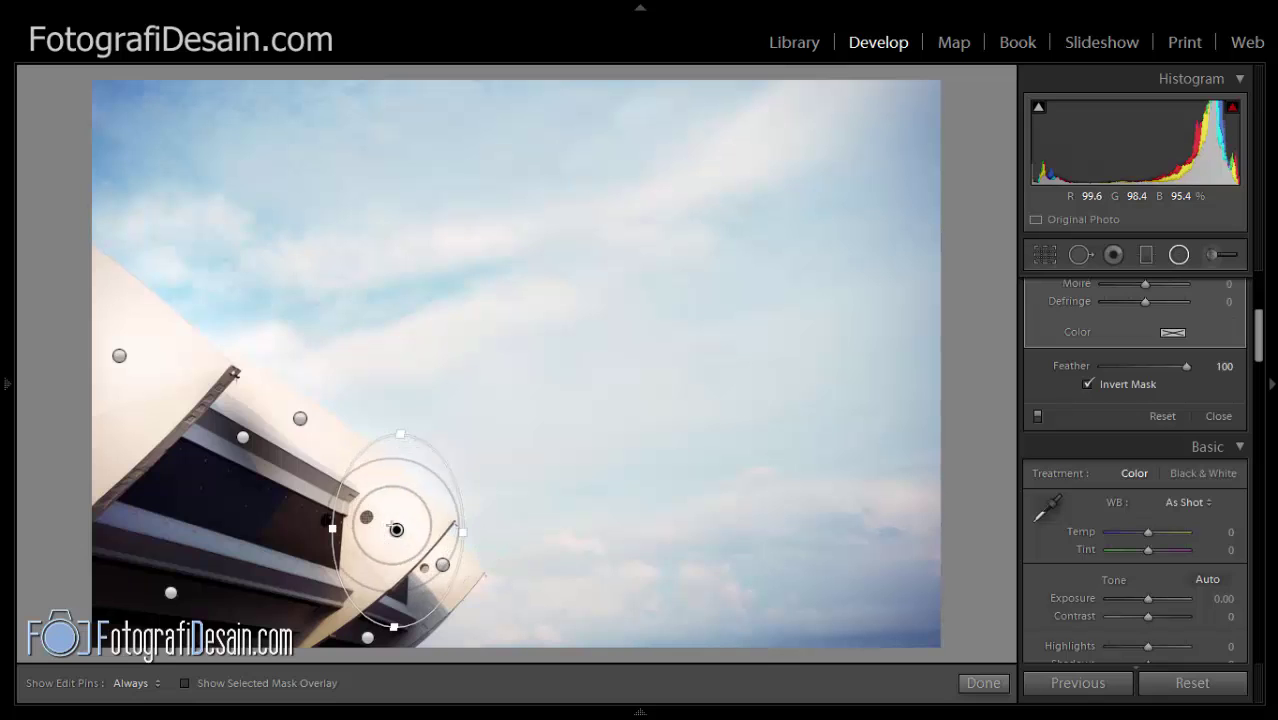
{"action": "left_click_drag", "start_coordinate": [396, 530], "coordinate": [306, 614]}
{"action": "left_click_drag", "start_coordinate": [1258, 348], "coordinate": [1258, 310]}
{"action": "left_click_drag", "start_coordinate": [1150, 387], "coordinate": [1166, 387]}
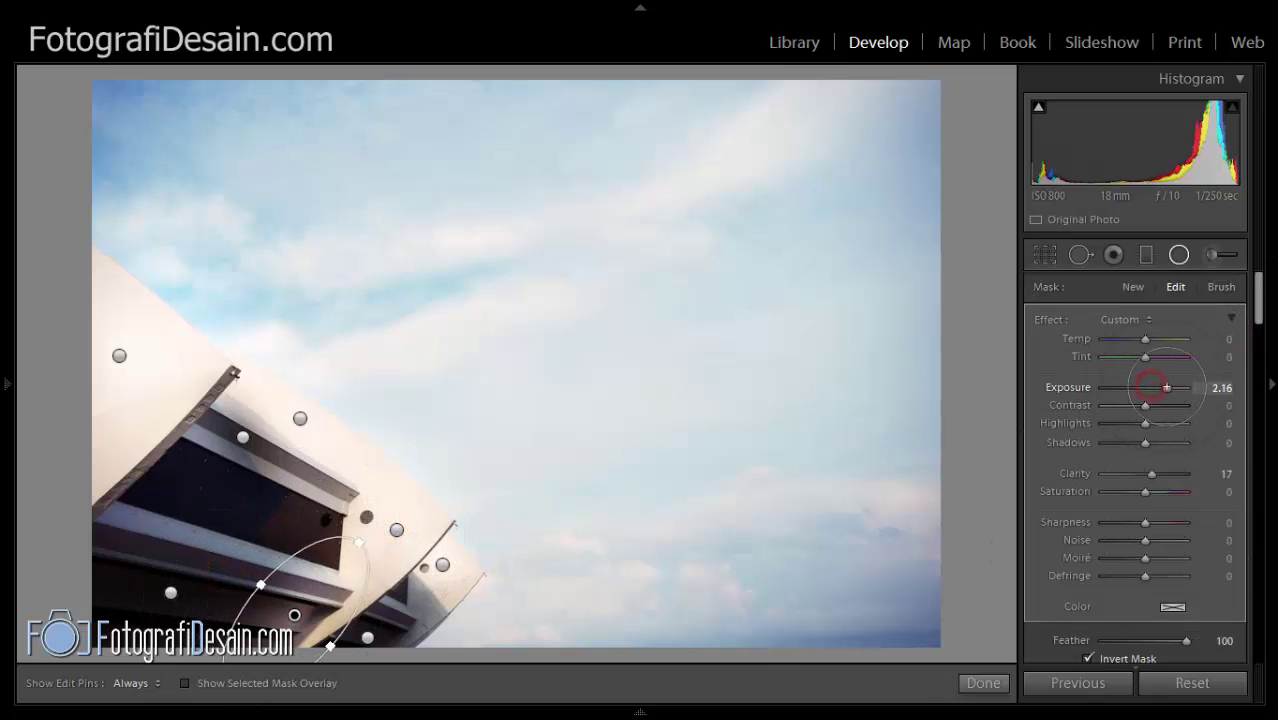
Duplicate the curved beam's brightening filter onto the recessed beams near the building's lower-right tip.
{"action": "right_click", "coordinate": [296, 616]}
{"action": "left_click", "coordinate": [385, 536]}
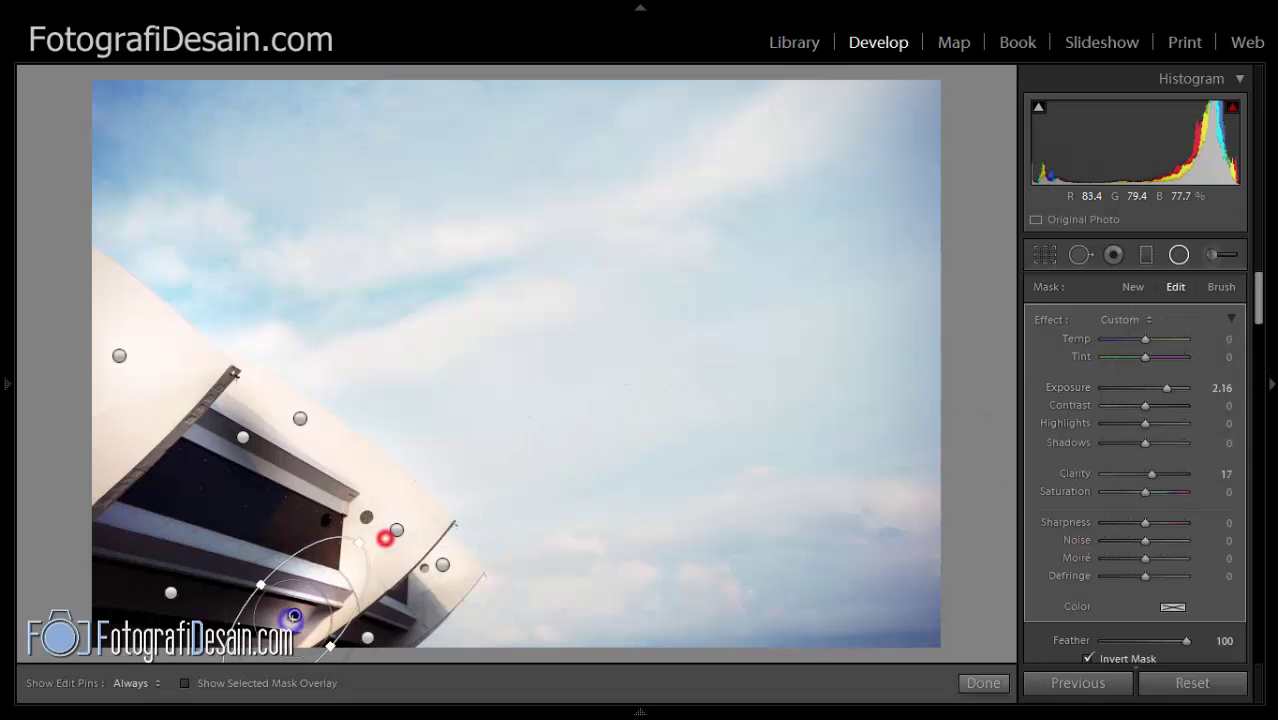
{"action": "left_click_drag", "start_coordinate": [295, 616], "coordinate": [366, 616]}
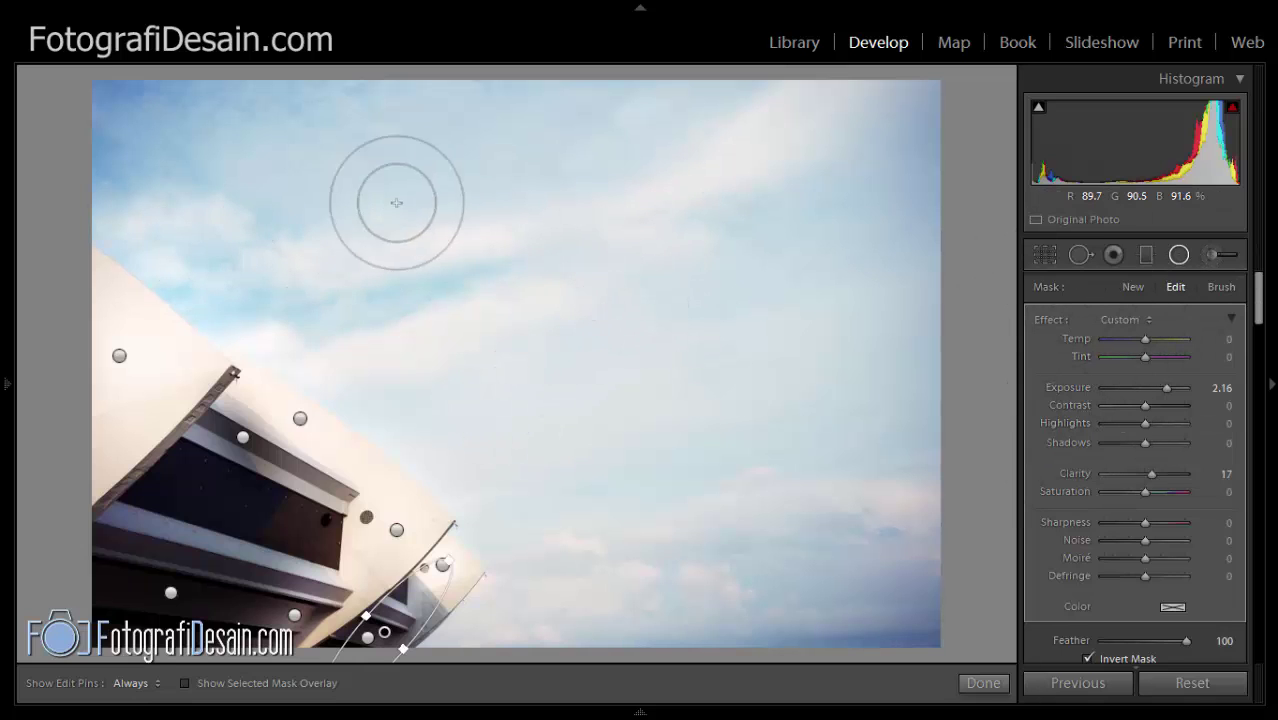
Add a large new radial filter over the upper-left sky and lower its exposure to a negative value to darken the sky.
{"action": "left_click", "coordinate": [1132, 287]}
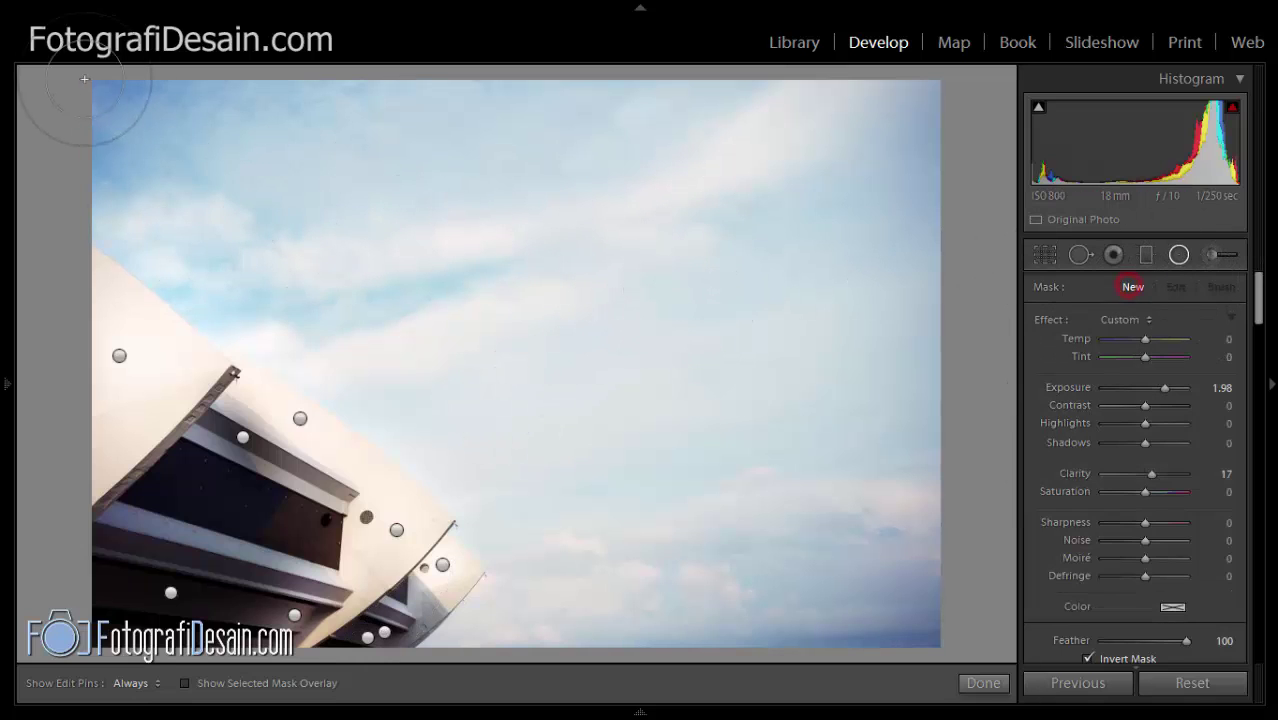
{"action": "left_click_drag", "start_coordinate": [78, 80], "coordinate": [435, 299]}
{"action": "mouse_move", "coordinate": [80, 81]}
{"action": "left_mouse_down"}
{"action": "mouse_move", "coordinate": [146, 97]}
{"action": "mouse_move", "coordinate": [289, 182]}
{"action": "left_mouse_up"}
{"action": "left_click_drag", "start_coordinate": [1157, 386], "coordinate": [1133, 387]}
Duplicate the sky-darkening filter onto the lower-right sky and set its exposure to −0.32.
{"action": "right_click", "coordinate": [280, 180]}
{"action": "left_click", "coordinate": [358, 187]}
{"action": "left_click_drag", "start_coordinate": [282, 179], "coordinate": [708, 511]}
{"action": "left_click_drag", "start_coordinate": [1132, 388], "coordinate": [1141, 388]}
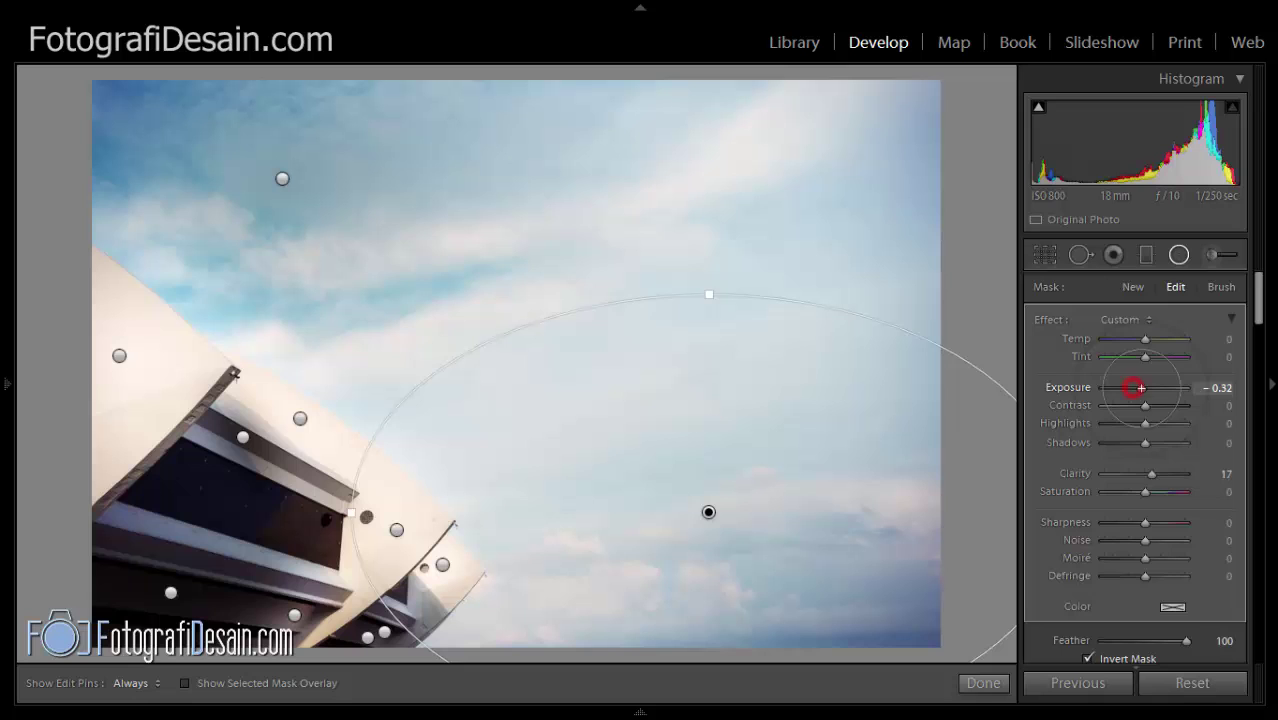
Add a new radial filter rotated and stretched along the diagonal white cloud, with clarity 17 and exposure 1.06.
{"action": "left_click", "coordinate": [1132, 287]}
{"action": "left_click_drag", "start_coordinate": [331, 311], "coordinate": [610, 115]}
{"action": "left_click_drag", "start_coordinate": [330, 307], "coordinate": [521, 296]}
{"action": "left_click_drag", "start_coordinate": [111, 563], "coordinate": [369, 410]}
{"action": "left_click_drag", "start_coordinate": [525, 302], "coordinate": [586, 256]}
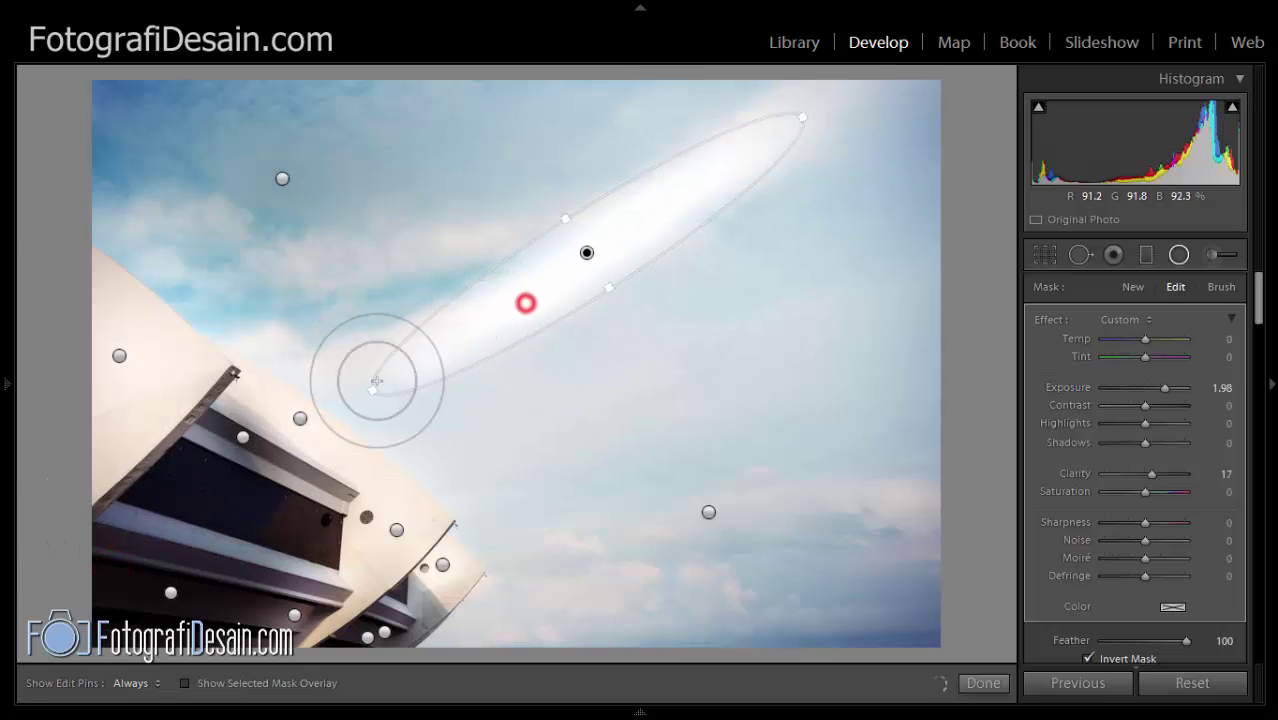
{"action": "left_click_drag", "start_coordinate": [371, 395], "coordinate": [341, 409]}
{"action": "left_click_drag", "start_coordinate": [613, 289], "coordinate": [713, 337]}
{"action": "left_click_drag", "start_coordinate": [1164, 387], "coordinate": [1157, 387]}
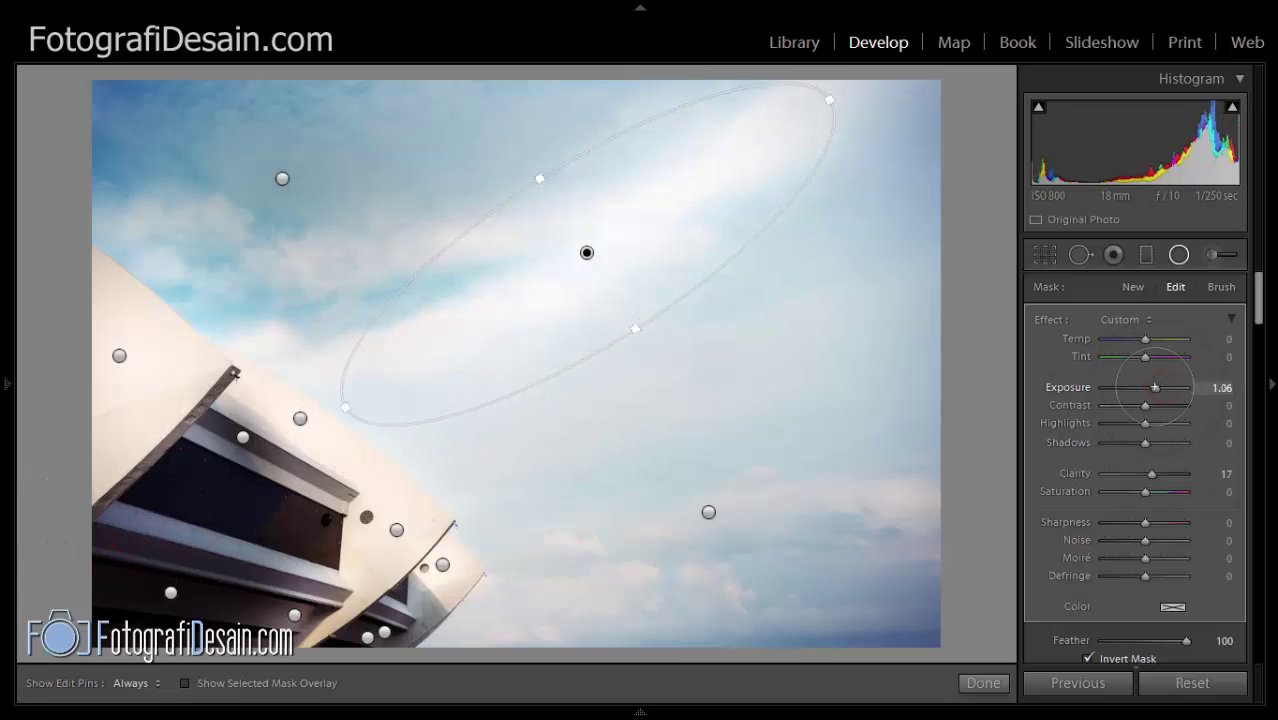
Toggle all radial filters off and on to compare the sky photo before and after.
{"action": "left_click_drag", "start_coordinate": [1258, 288], "coordinate": [1258, 316]}
{"action": "left_click", "coordinate": [1039, 489]}
{"action": "left_click", "coordinate": [1039, 489]}
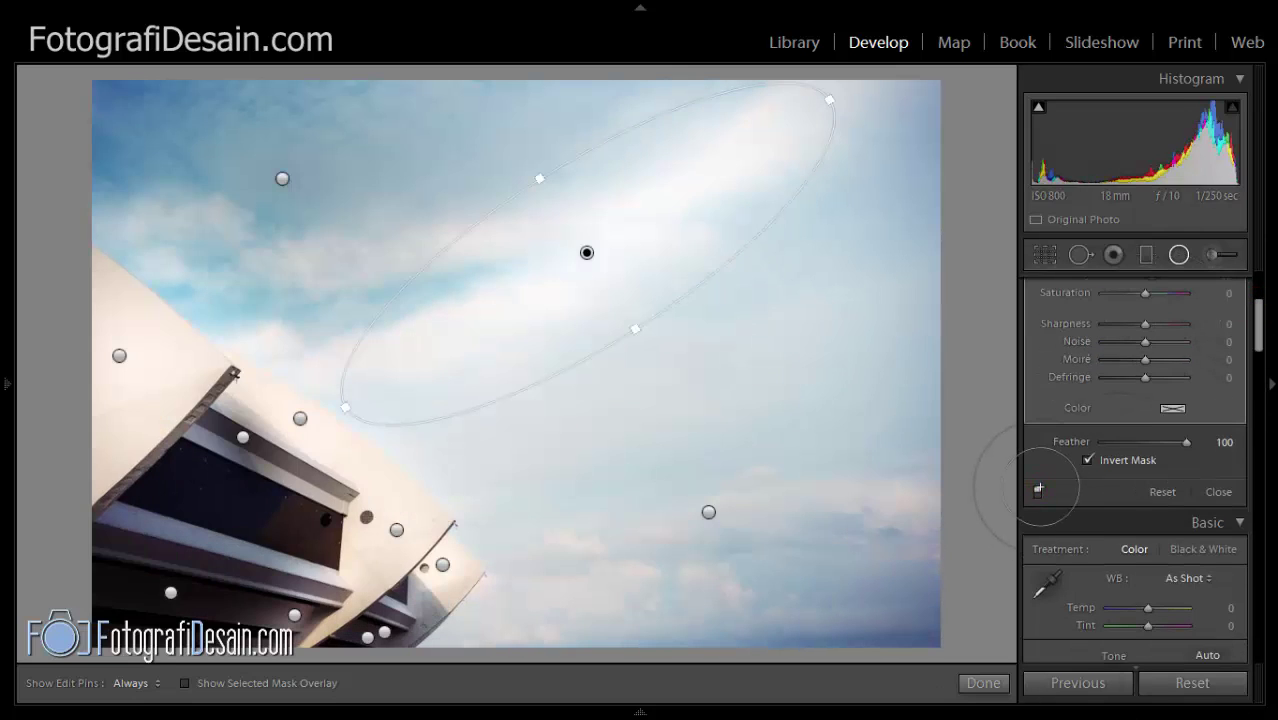
{"action": "left_click", "coordinate": [1039, 489]}
{"action": "left_click", "coordinate": [1039, 489]}
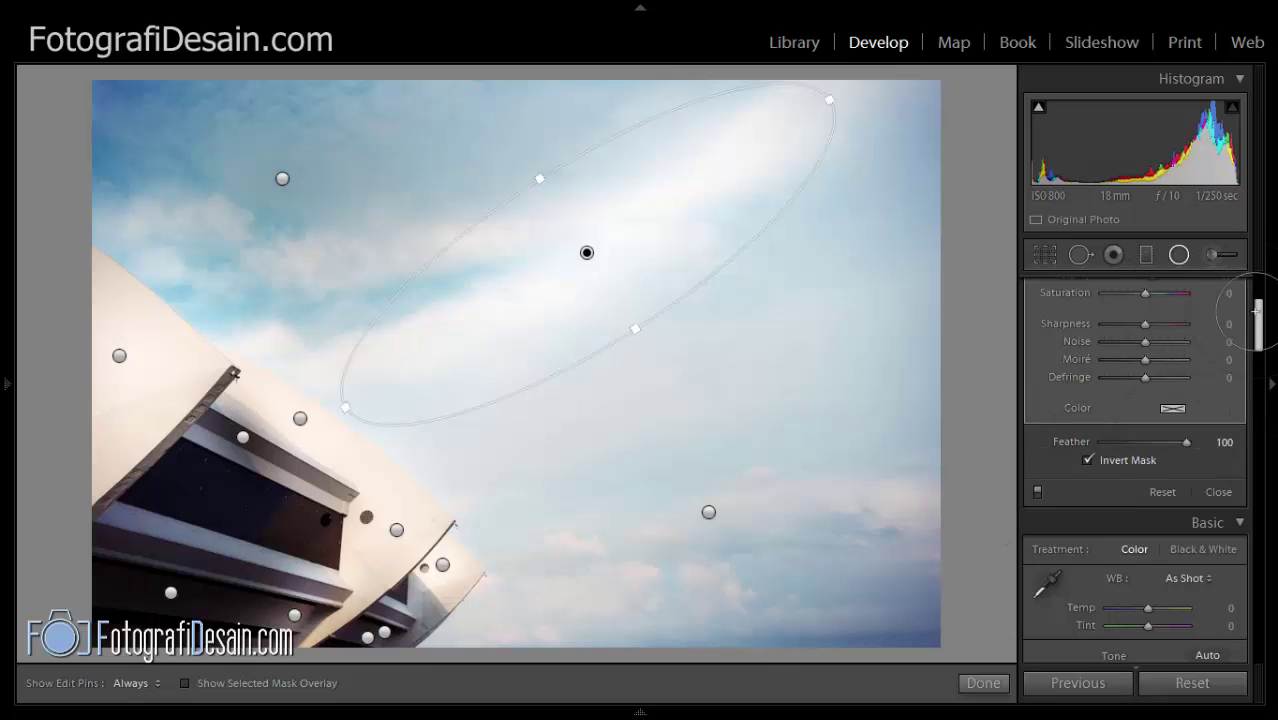
{"action": "left_click_drag", "start_coordinate": [1258, 312], "coordinate": [1258, 285]}
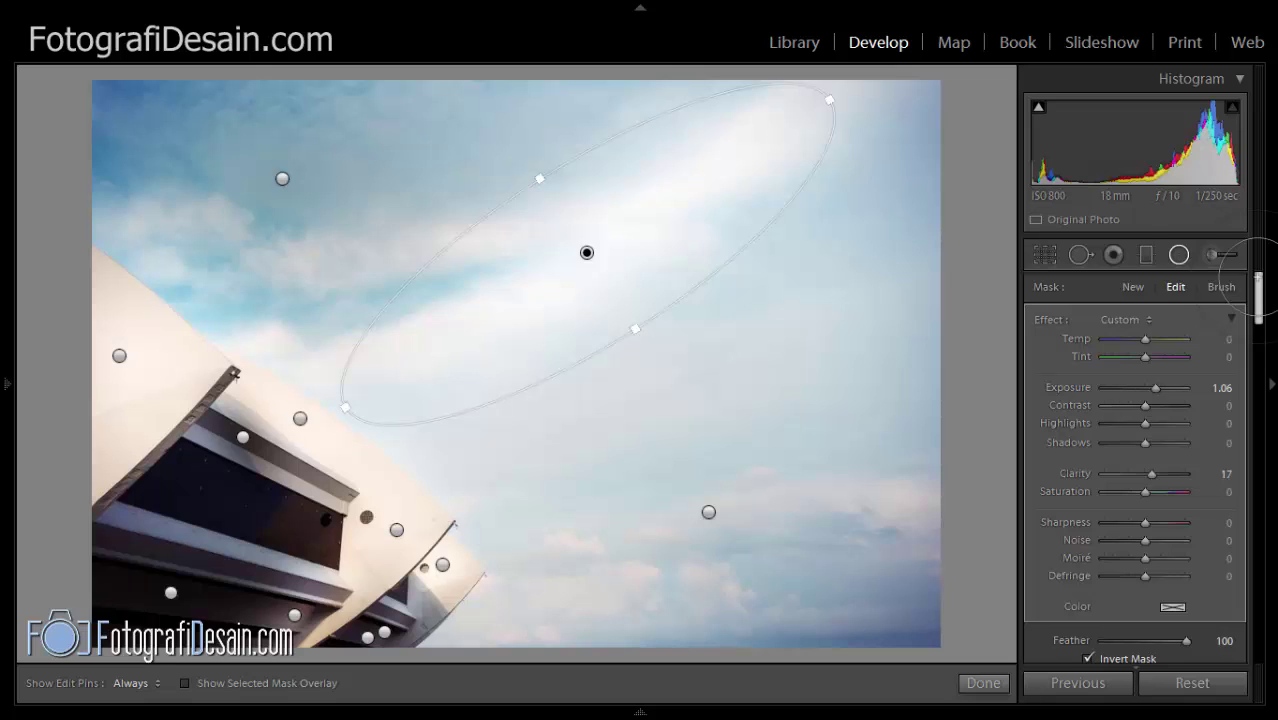